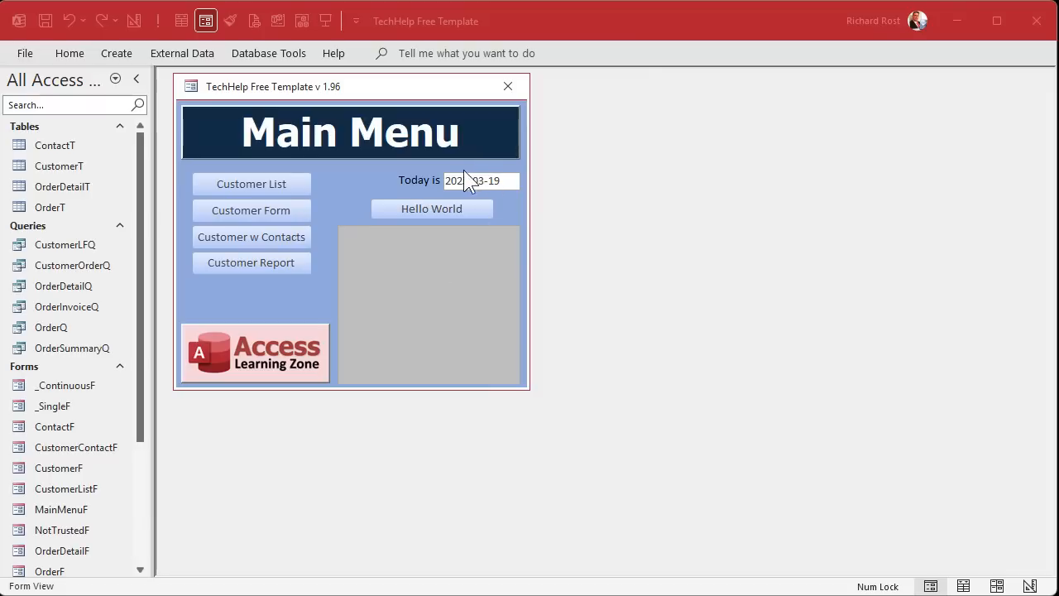
Open the Main Menu form in Design view and change the "Today is" label's caption to "Search"
{"action": "right_click", "coordinate": [431, 86]}
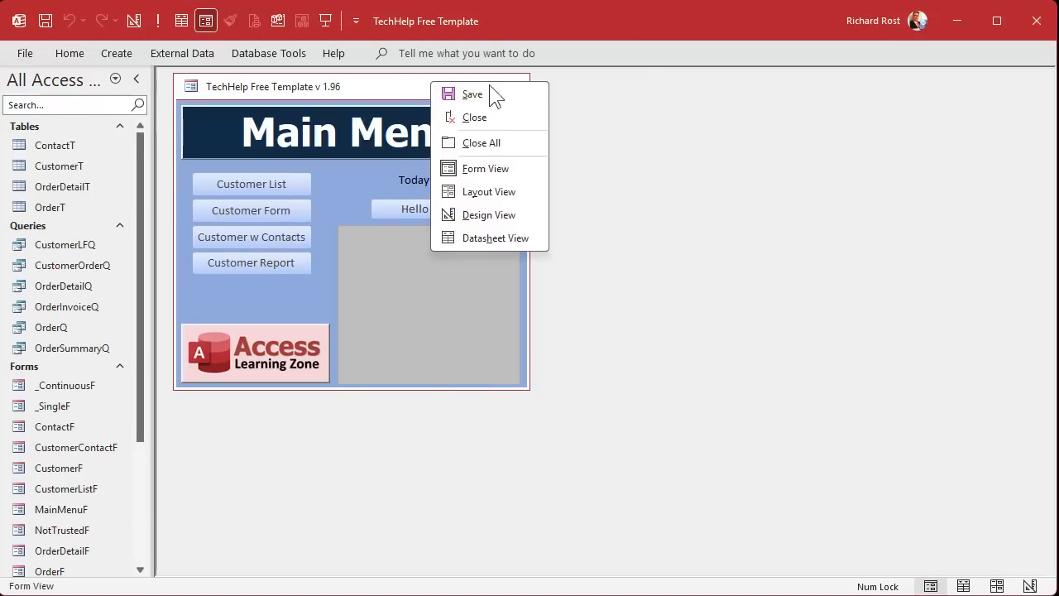
{"action": "left_click", "coordinate": [489, 215]}
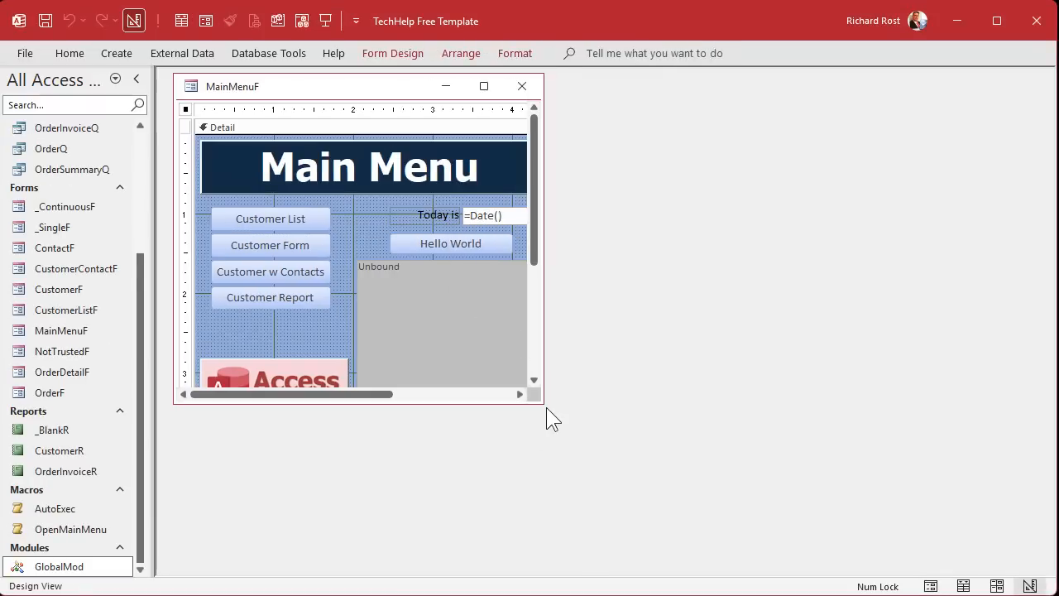
{"action": "left_click_drag", "start_coordinate": [538, 402], "coordinate": [723, 524]}
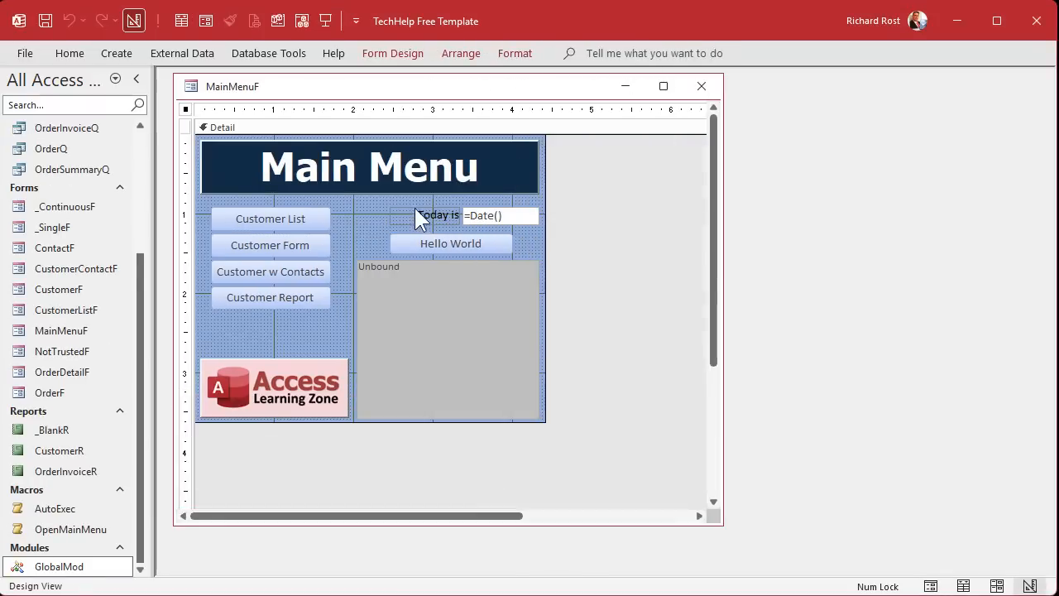
{"action": "left_click_drag", "start_coordinate": [414, 212], "coordinate": [488, 214]}
{"action": "type", "text": "Sea"}
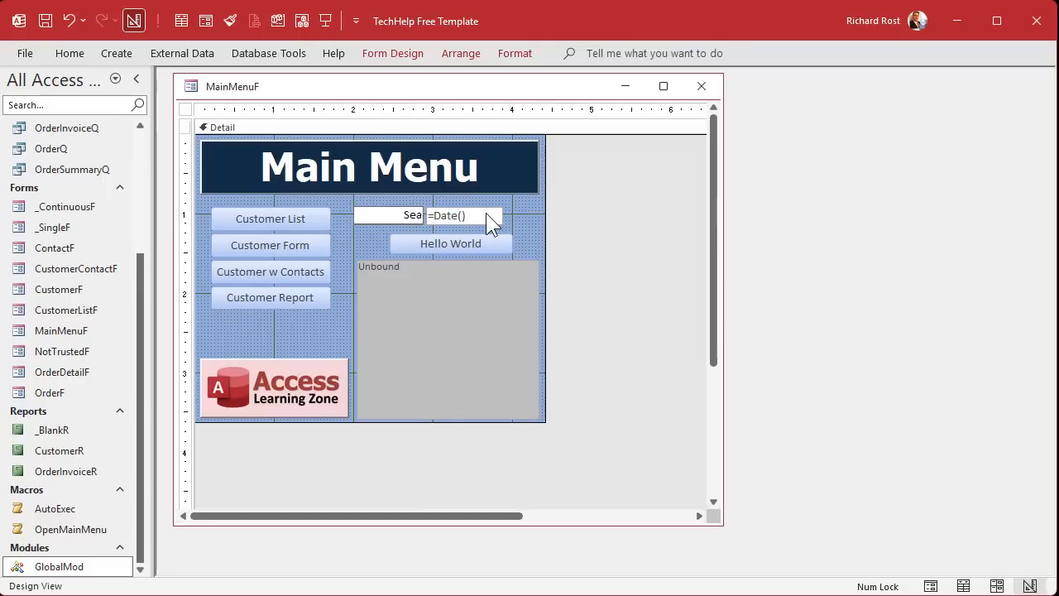
{"action": "type", "text": "rch"}
{"action": "key", "text": "Return"}
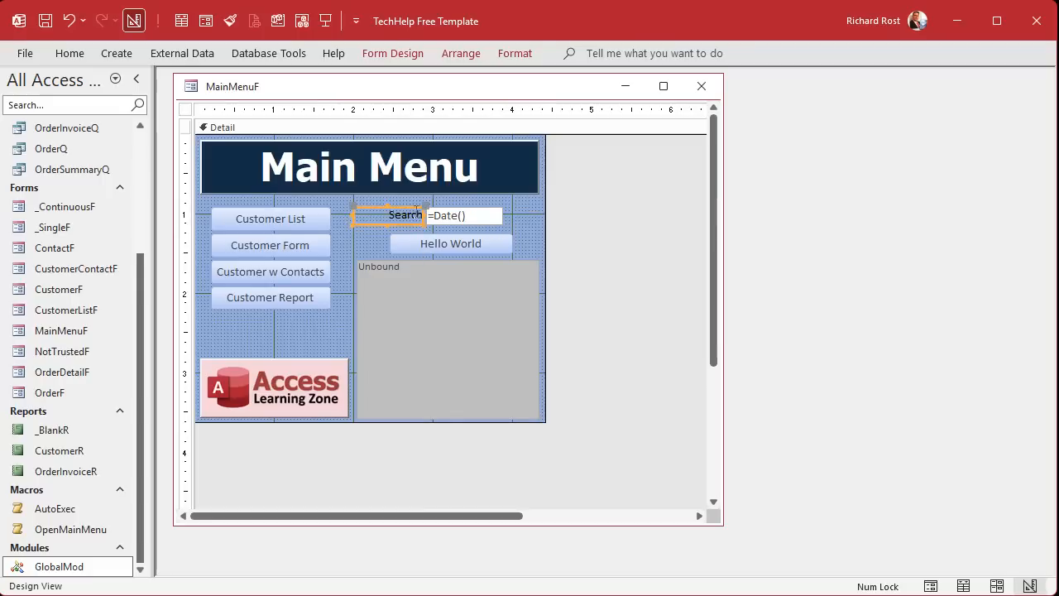
Fit the Search label to its text, shift it with its text box toward the Customer buttons, and widen the text box to about 1.69 inches
{"action": "double_click", "coordinate": [426, 214]}
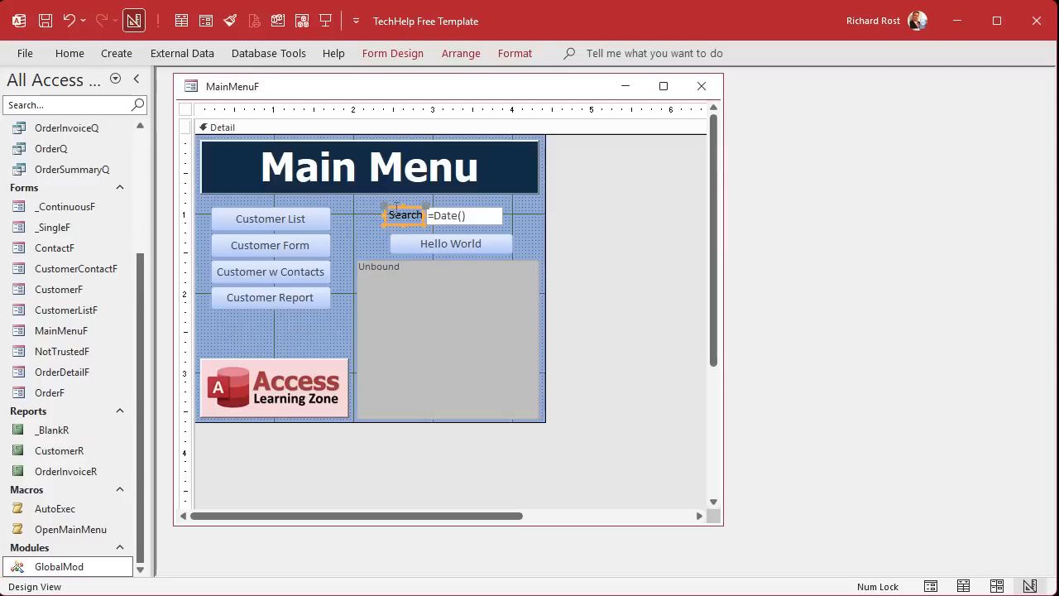
{"action": "left_click_drag", "start_coordinate": [394, 210], "coordinate": [366, 208]}
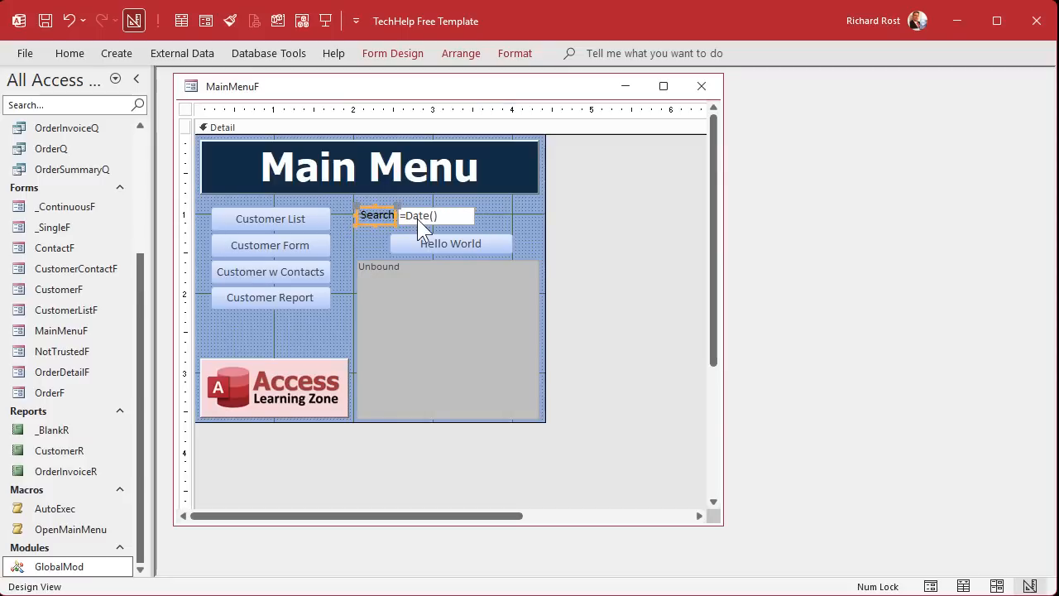
{"action": "left_click", "coordinate": [461, 218]}
{"action": "left_click_drag", "start_coordinate": [474, 216], "coordinate": [529, 213]}
Rename the text box beside the Search label as SearchText
{"action": "double_click", "coordinate": [510, 226]}
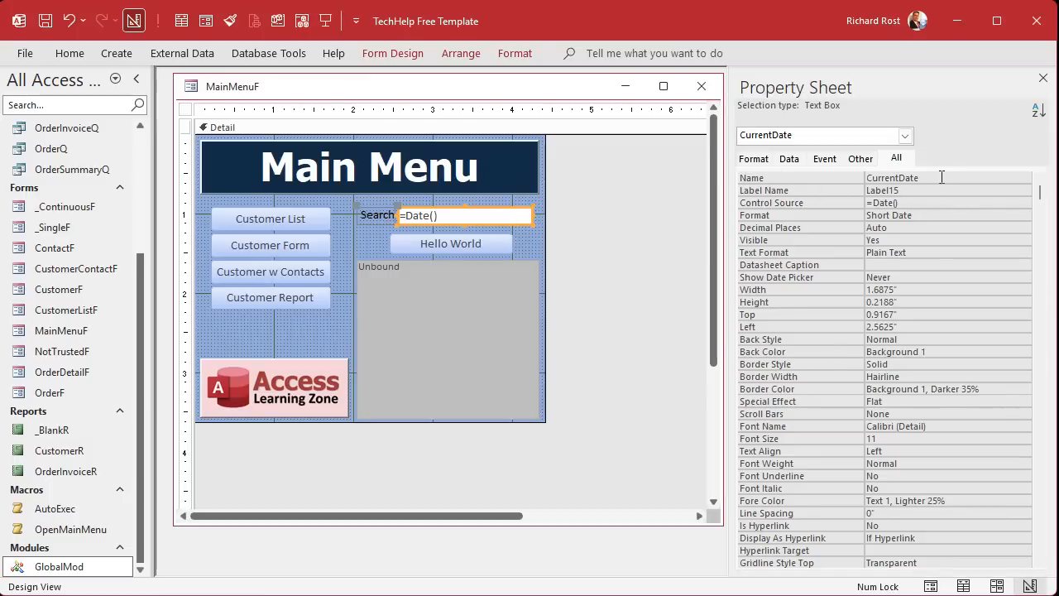
{"action": "left_click", "coordinate": [819, 179]}
{"action": "type", "text": "Sear"}
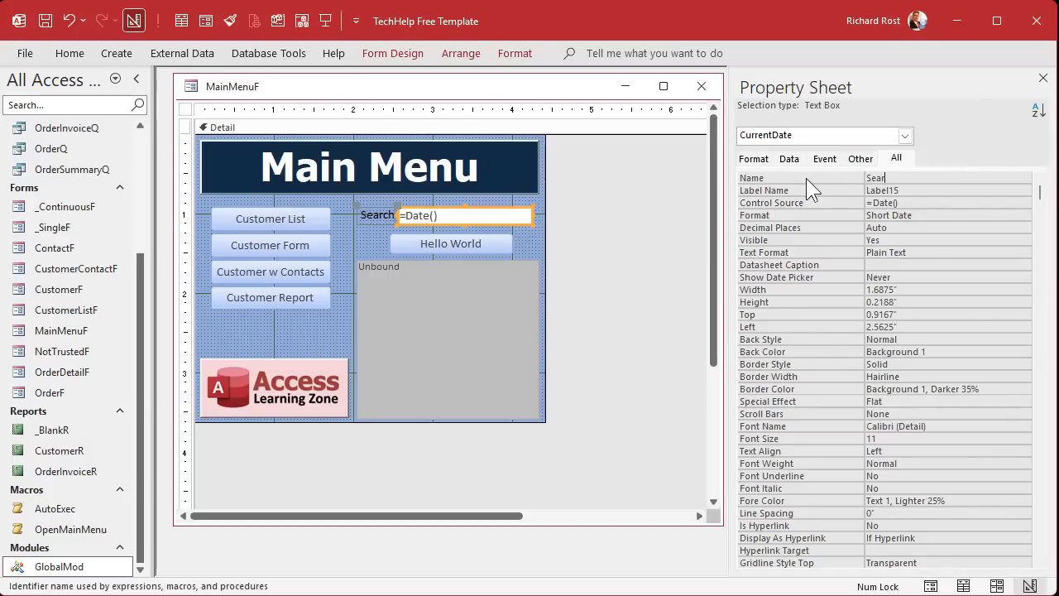
{"action": "type", "text": "chText"}
{"action": "key", "text": "Tab"}
Clear the Control Source and Format properties of the SearchText text box
{"action": "key", "text": "Tab"}
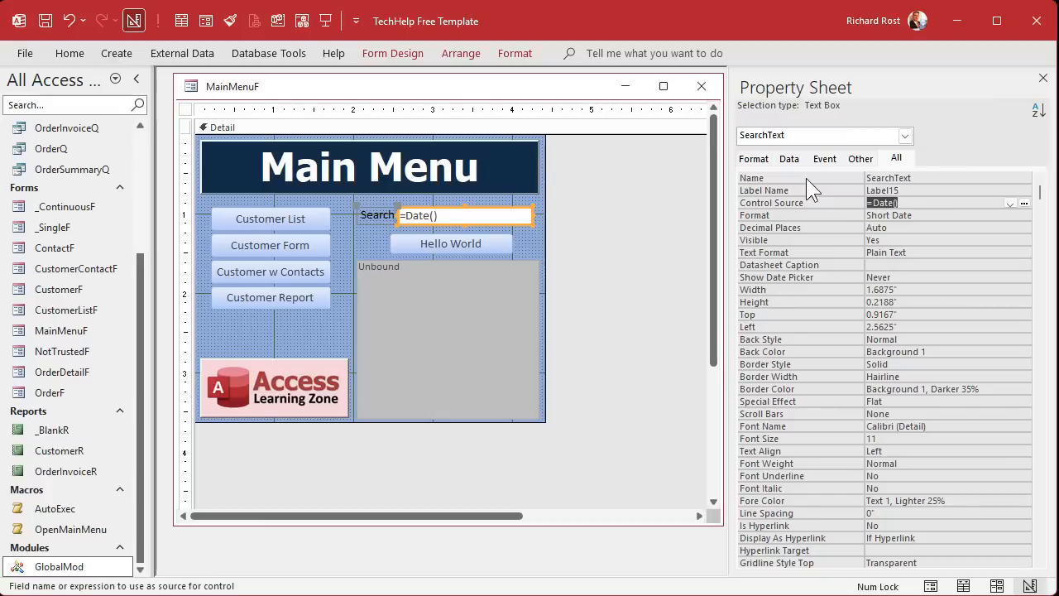
{"action": "key", "text": "Delete"}
{"action": "key", "text": "Tab"}
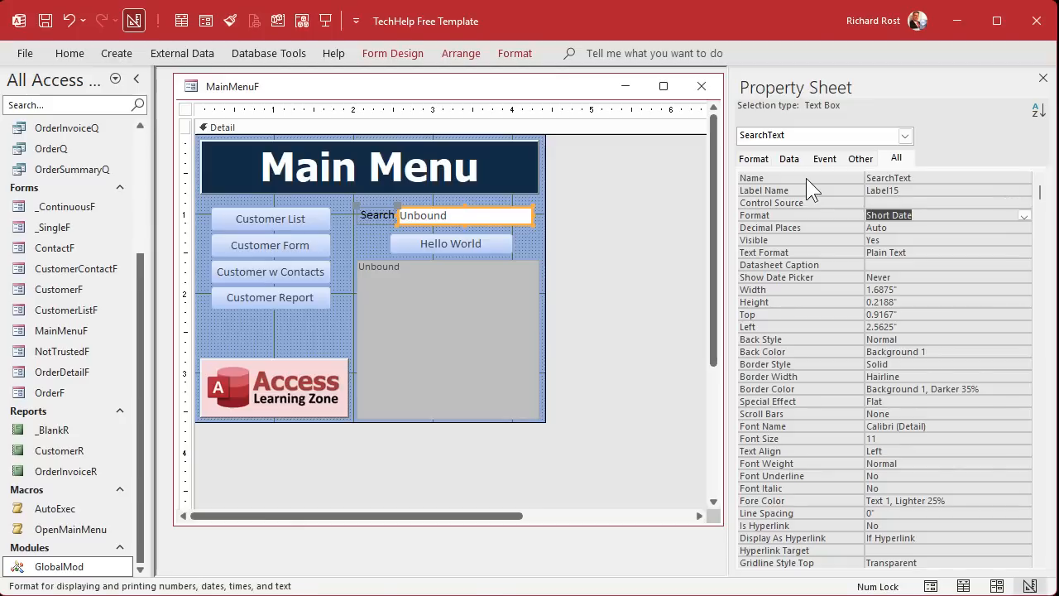
{"action": "key", "text": "Delete"}
{"action": "key", "text": "Tab"}
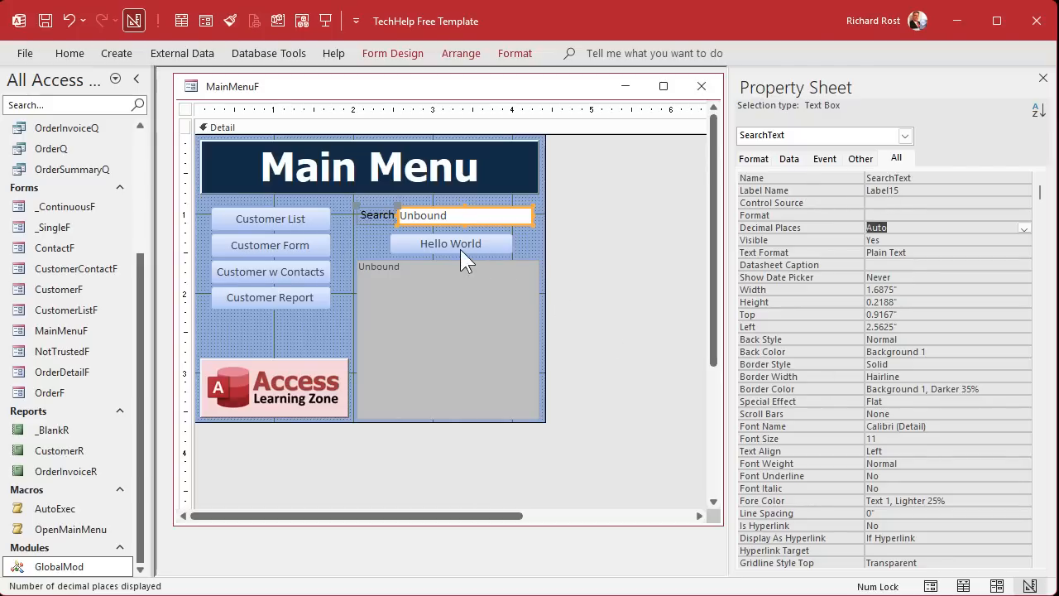
Close the Main Menu form with its design changes saved and reopen it in Form view
{"action": "left_click", "coordinate": [598, 249]}
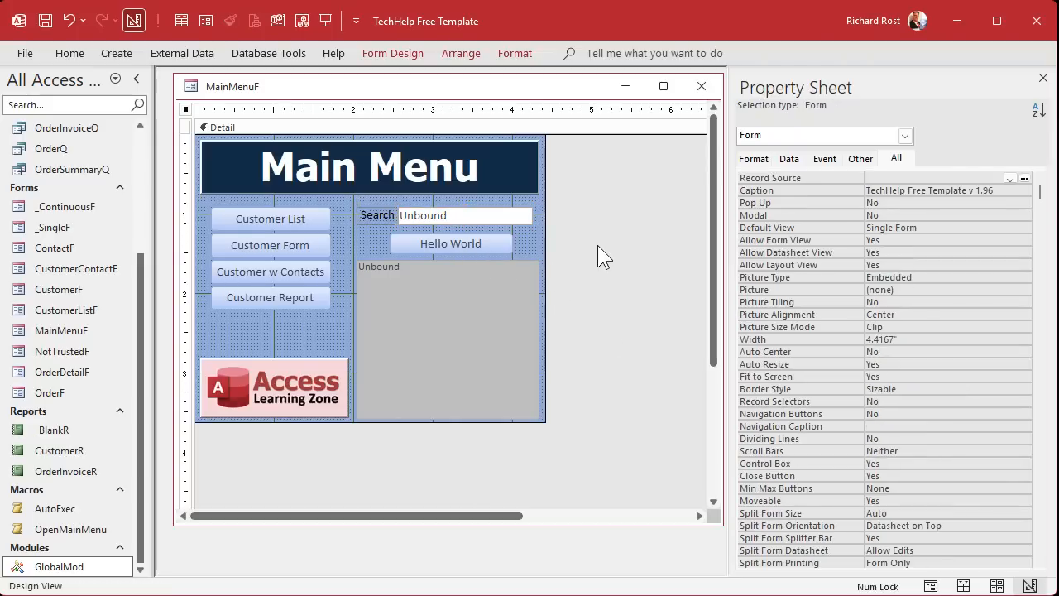
{"action": "left_click", "coordinate": [702, 86]}
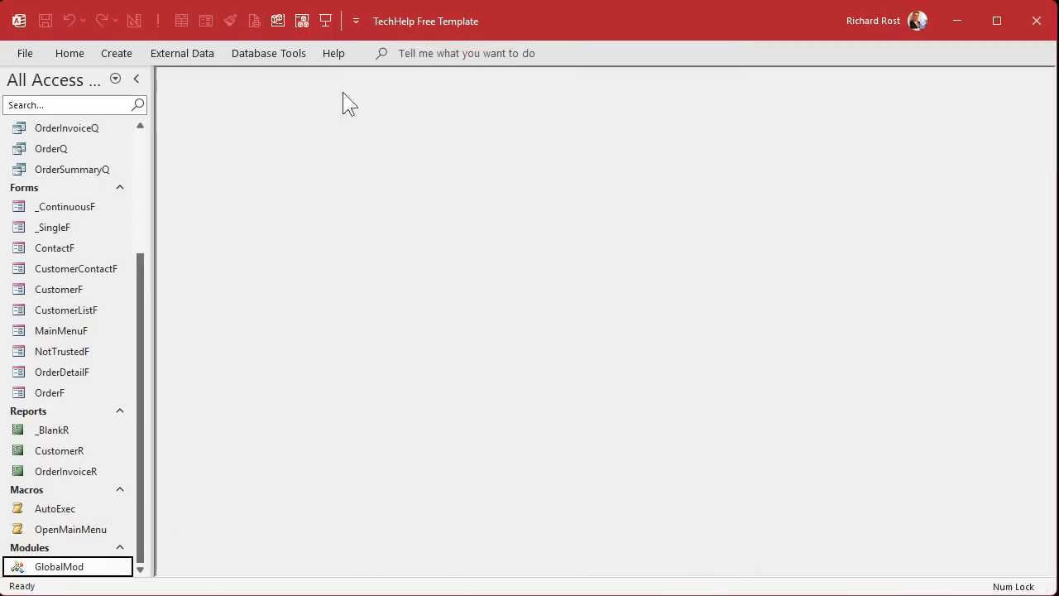
{"action": "left_click", "coordinate": [325, 23]}
{"action": "left_click", "coordinate": [411, 182]}
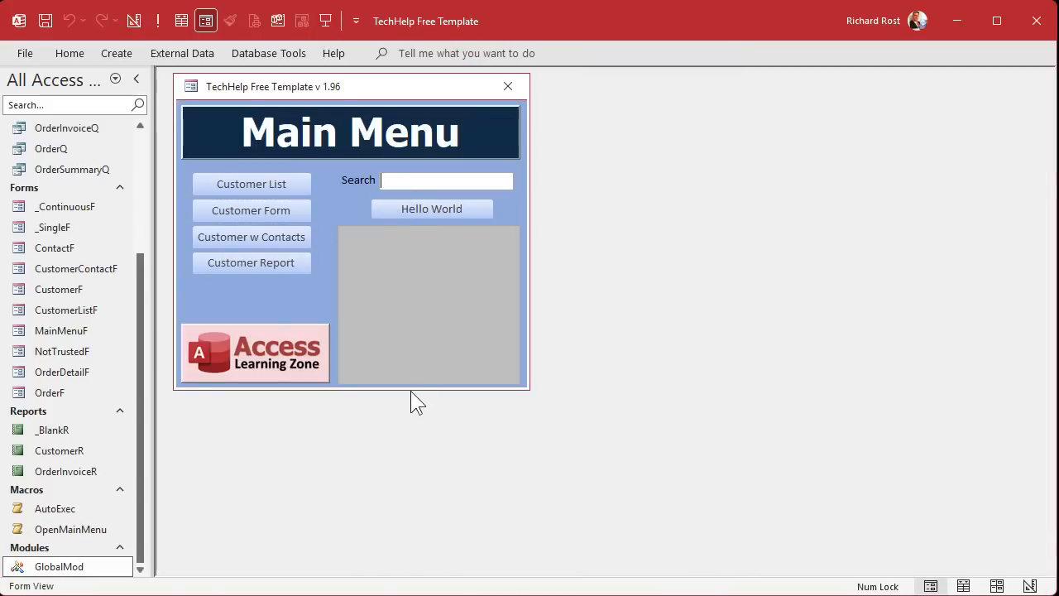
Examine the CustomerOrderQ query's joined tables and its customer, order and order detail columns
{"action": "scroll", "coordinate": [143, 149], "scroll_direction": "up", "scroll_amount": 3}
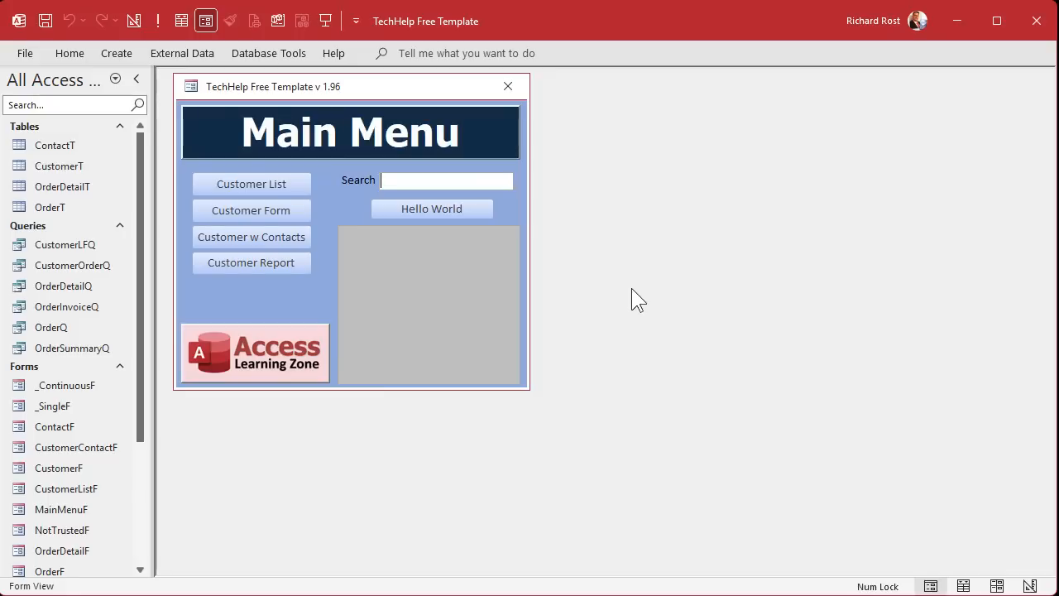
{"action": "double_click", "coordinate": [48, 266]}
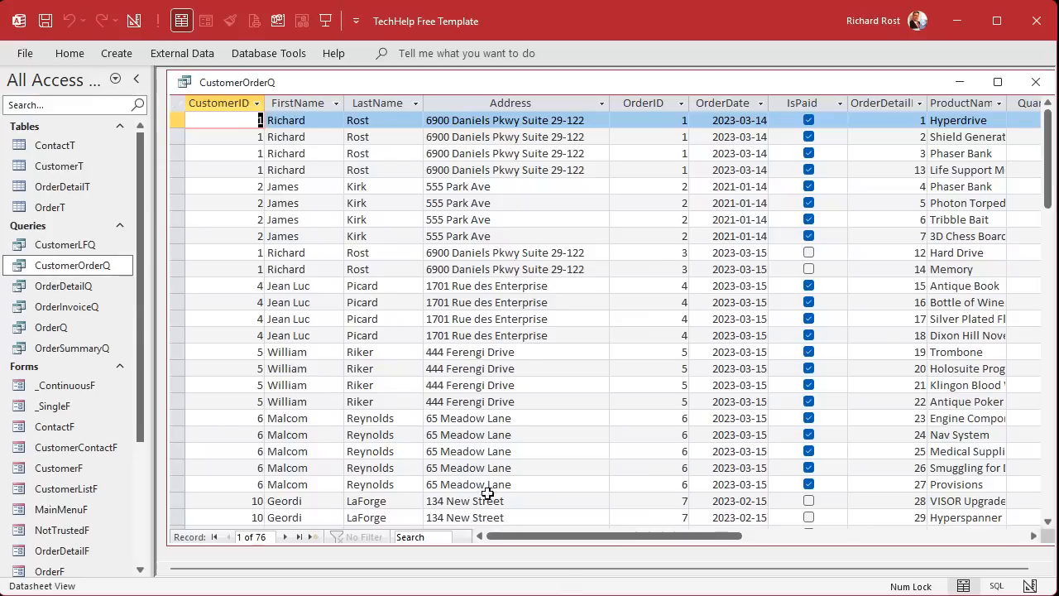
{"action": "mouse_move", "coordinate": [571, 536]}
{"action": "left_mouse_down"}
{"action": "mouse_move", "coordinate": [671, 531]}
{"action": "mouse_move", "coordinate": [582, 531]}
{"action": "left_mouse_up"}
{"action": "left_click", "coordinate": [134, 20]}
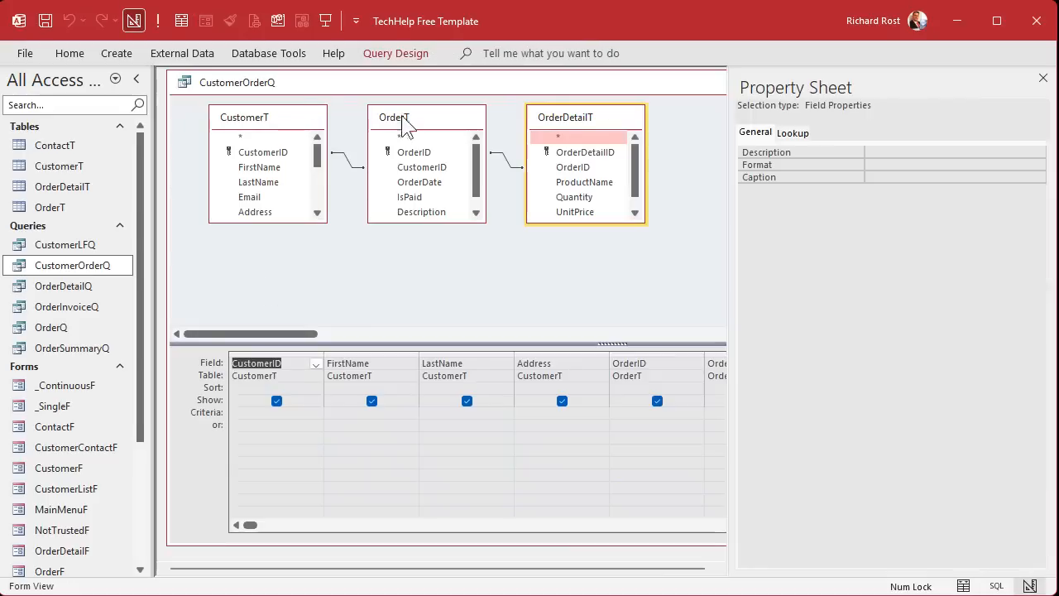
{"action": "left_click", "coordinate": [1043, 79]}
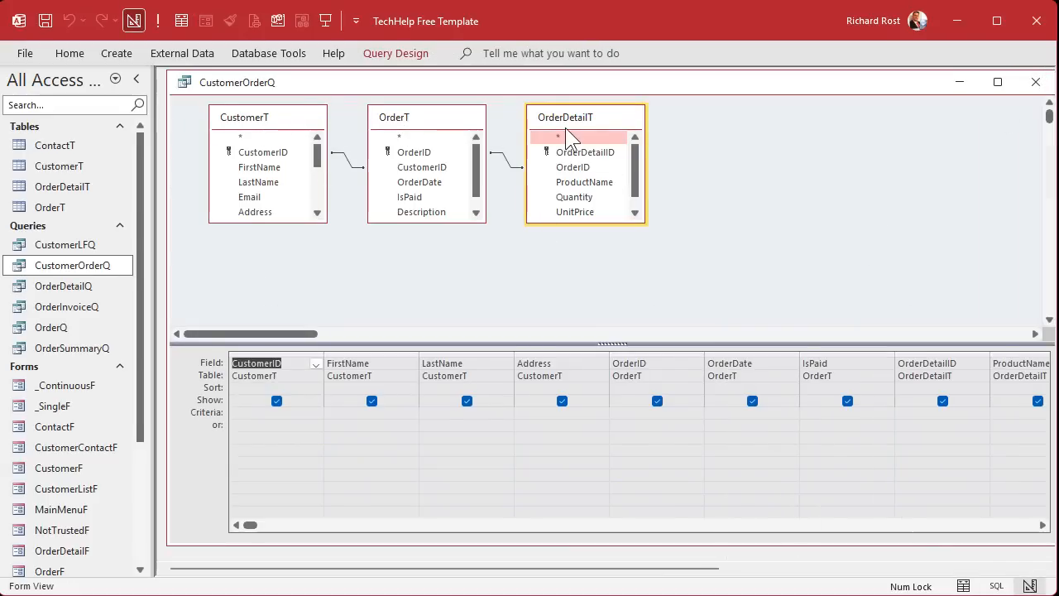
{"action": "left_click", "coordinate": [158, 21]}
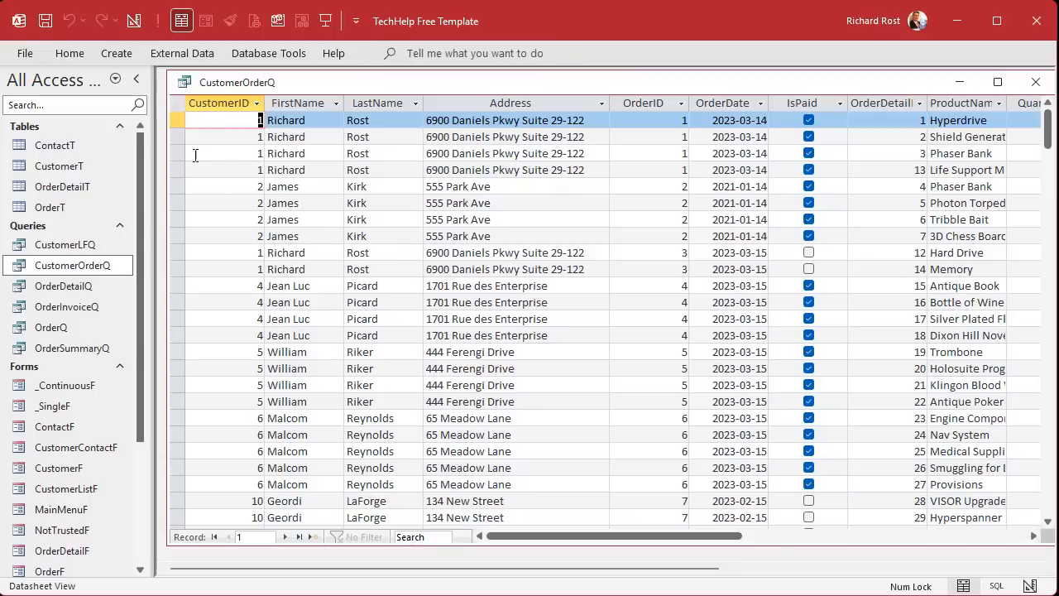
{"action": "left_click_drag", "start_coordinate": [599, 537], "coordinate": [699, 540]}
{"action": "left_click", "coordinate": [736, 104]}
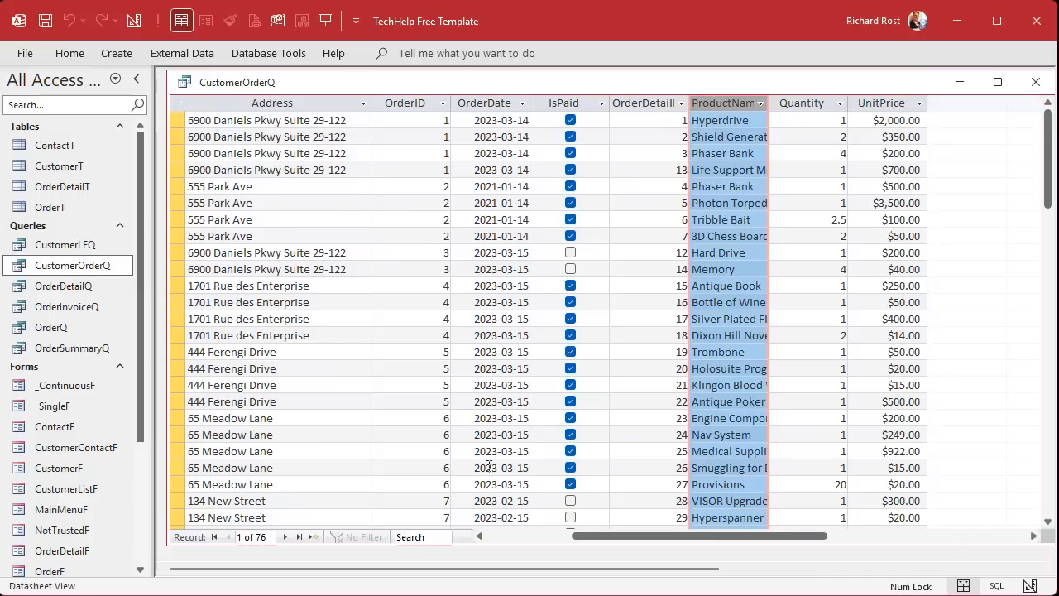
{"action": "left_click", "coordinate": [512, 536]}
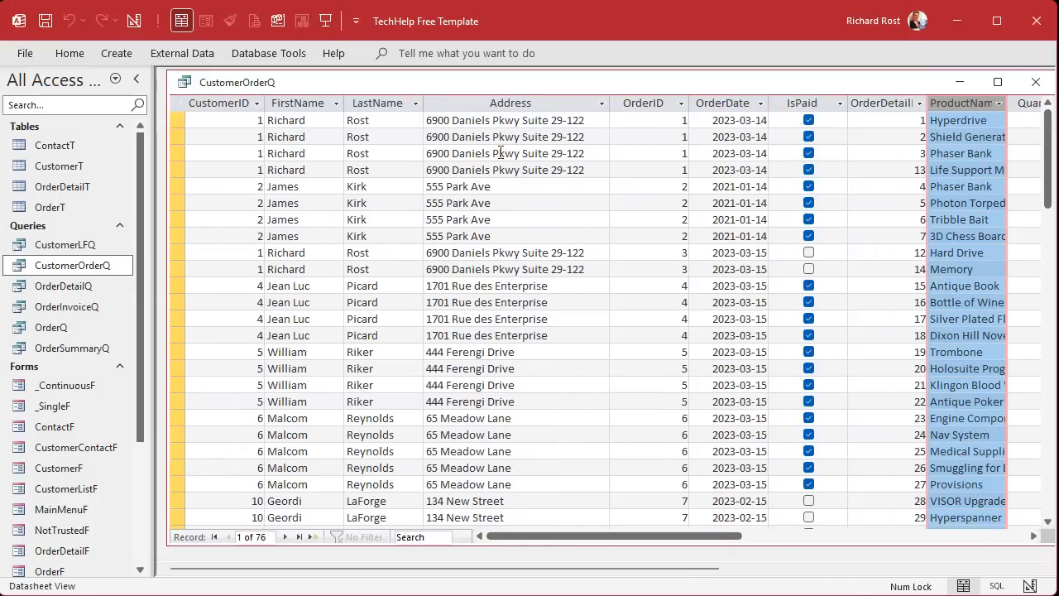
Add the Phone and Email fields from CustomerT to the CustomerOrderQ query in Design view
{"action": "right_click", "coordinate": [445, 89]}
{"action": "left_click", "coordinate": [538, 171]}
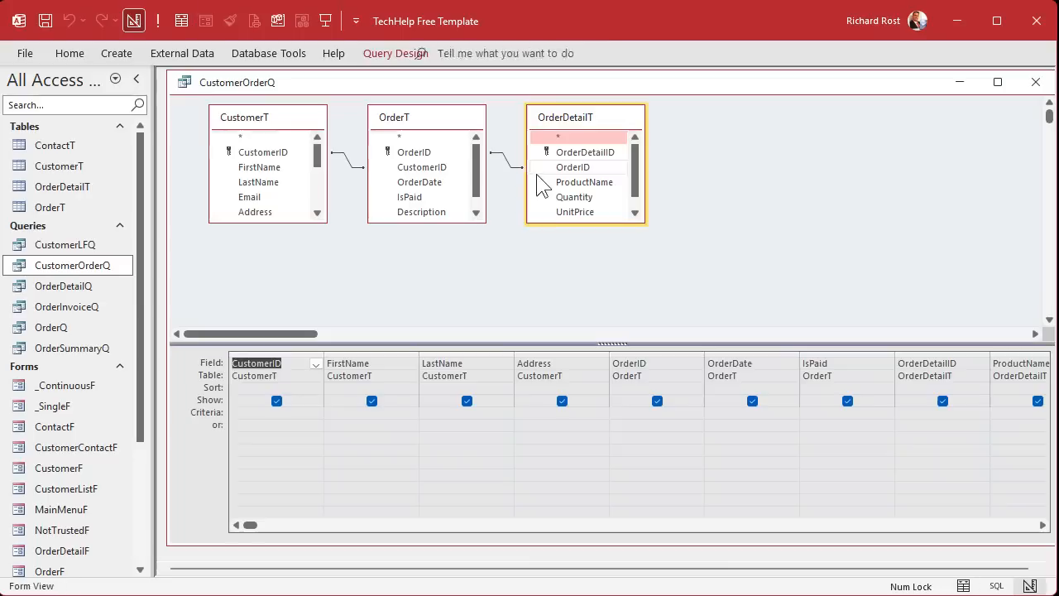
{"action": "left_click_drag", "start_coordinate": [284, 222], "coordinate": [290, 298]}
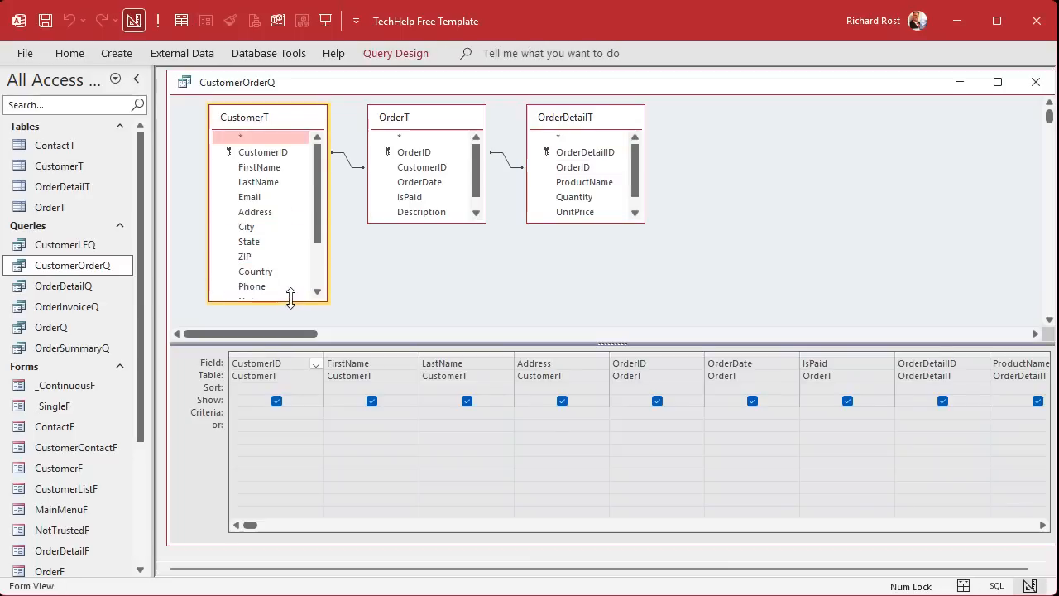
{"action": "scroll", "coordinate": [284, 229], "scroll_direction": "down", "scroll_amount": 2}
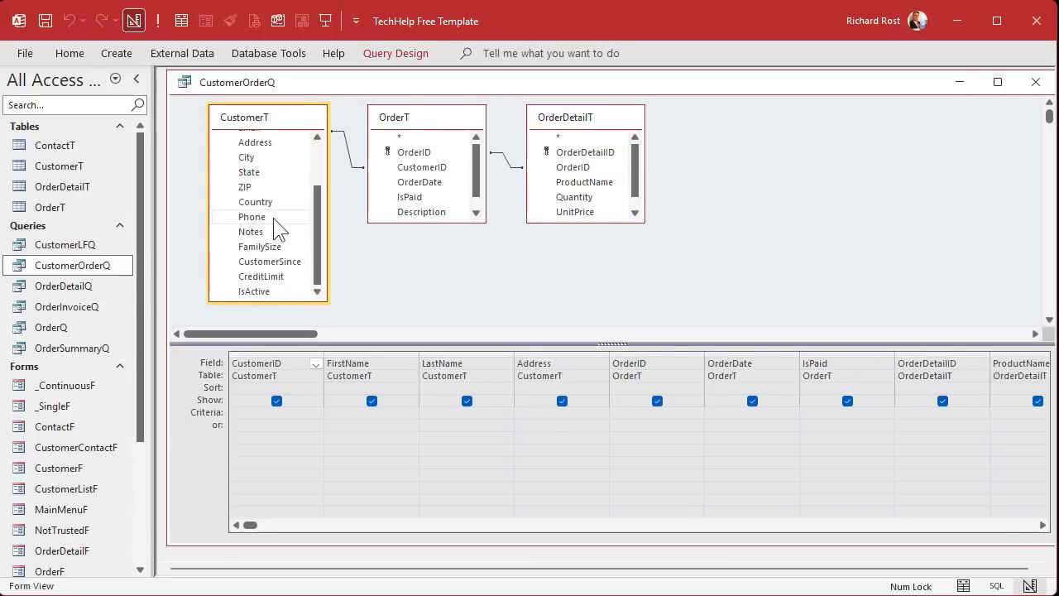
{"action": "scroll", "coordinate": [275, 219], "scroll_direction": "up", "scroll_amount": 2}
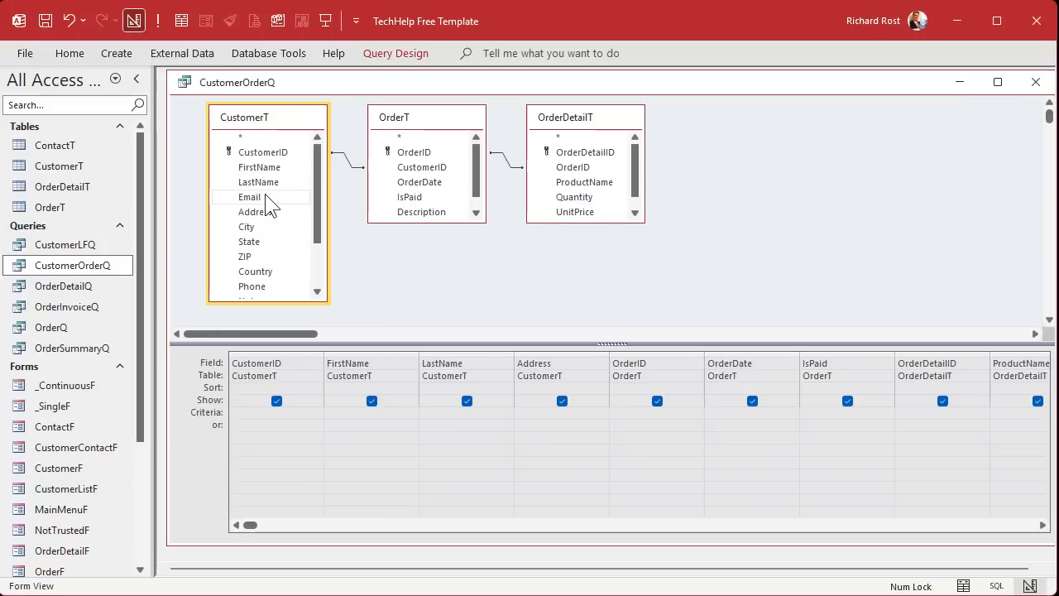
{"action": "left_click_drag", "start_coordinate": [265, 197], "coordinate": [1005, 530]}
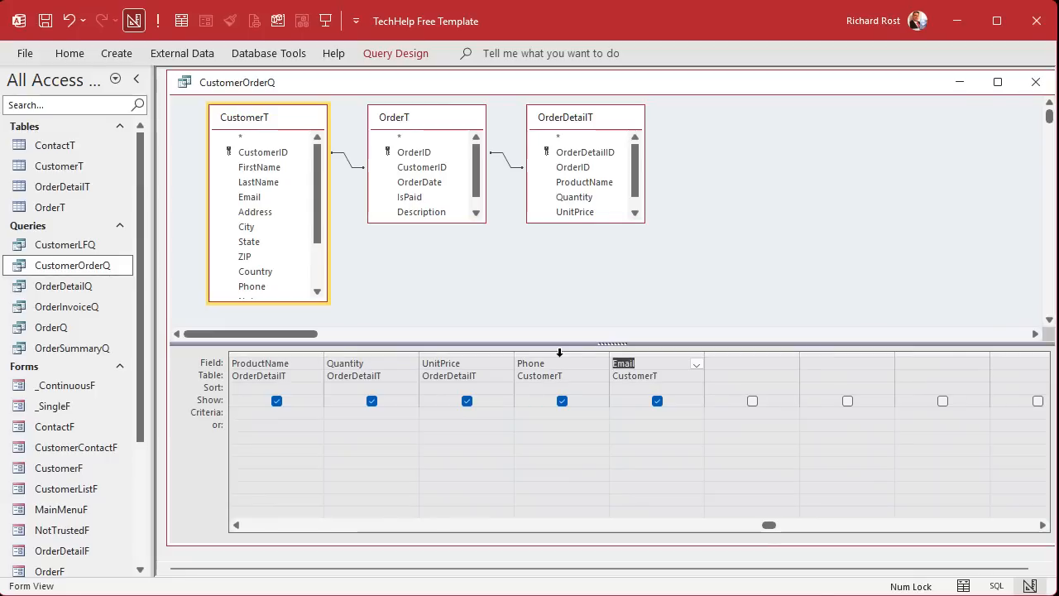
Place the Phone and Email columns directly after Address in CustomerOrderQ, then run the query and close it
{"action": "left_click_drag", "start_coordinate": [559, 352], "coordinate": [651, 345]}
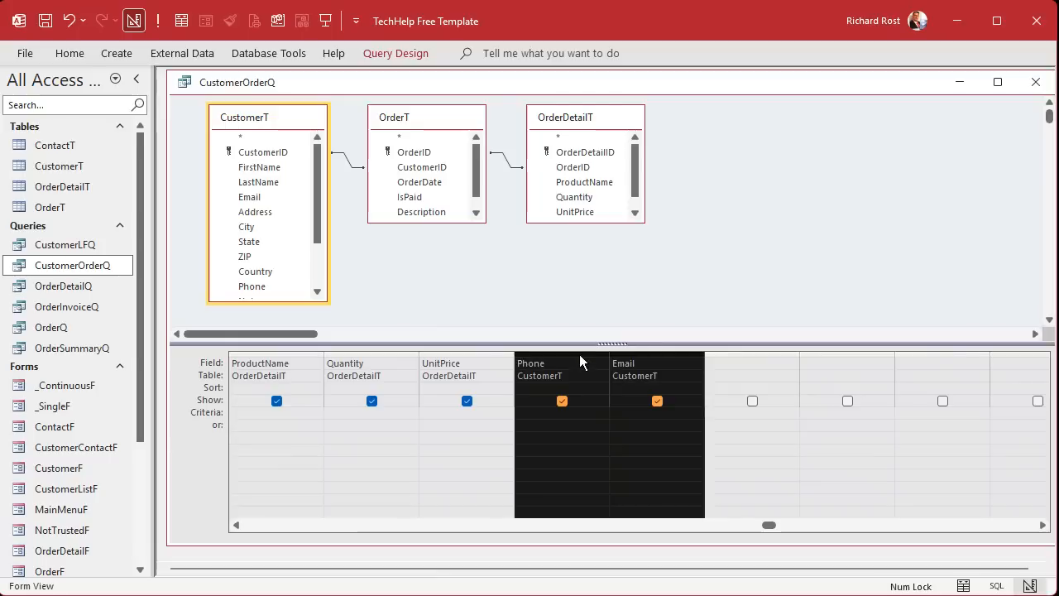
{"action": "left_click_drag", "start_coordinate": [579, 354], "coordinate": [609, 359]}
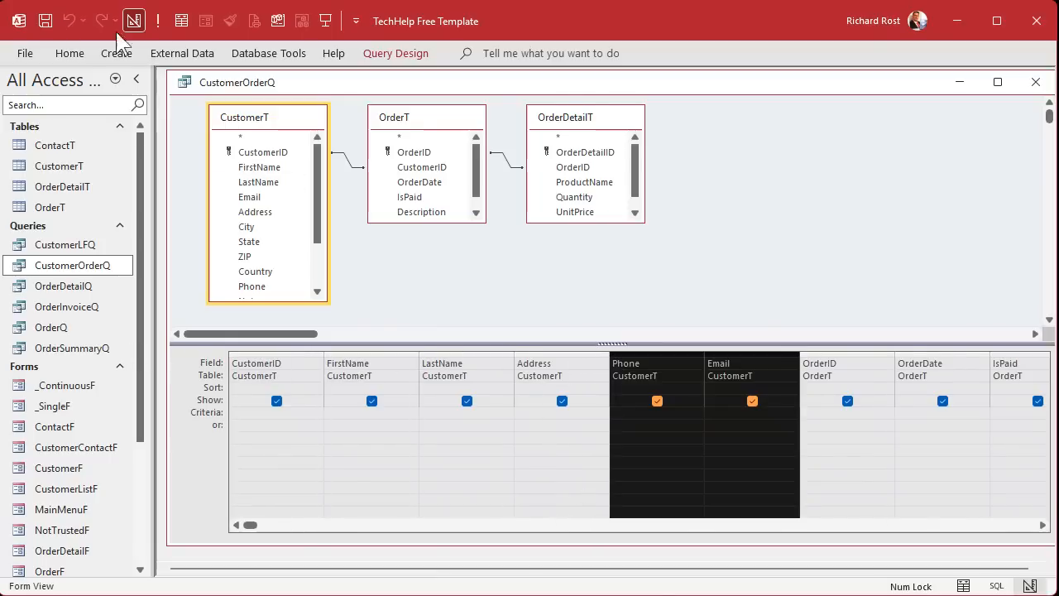
{"action": "left_click", "coordinate": [157, 20]}
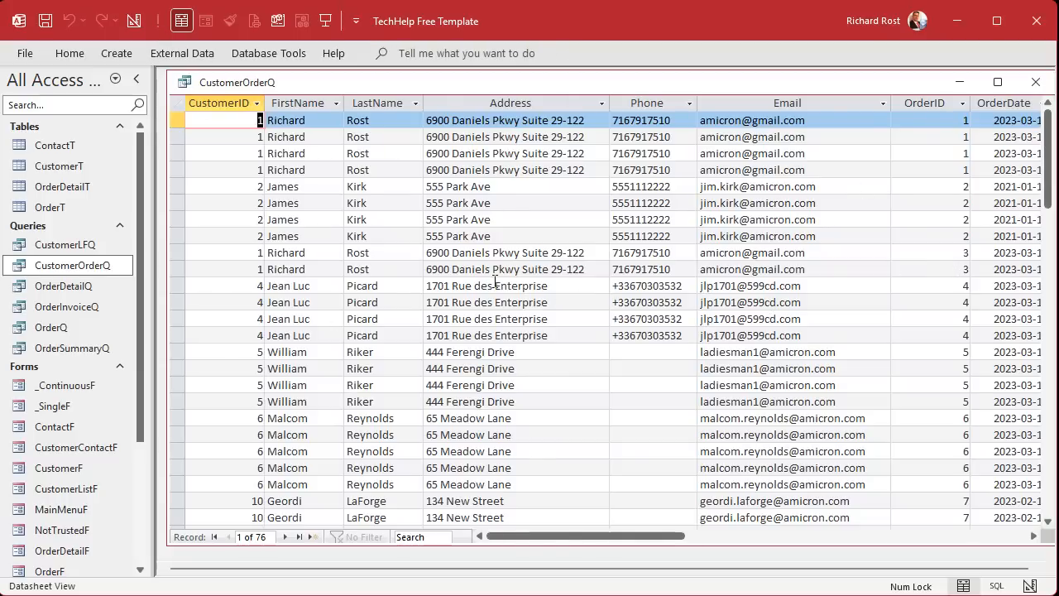
{"action": "left_click", "coordinate": [1035, 82]}
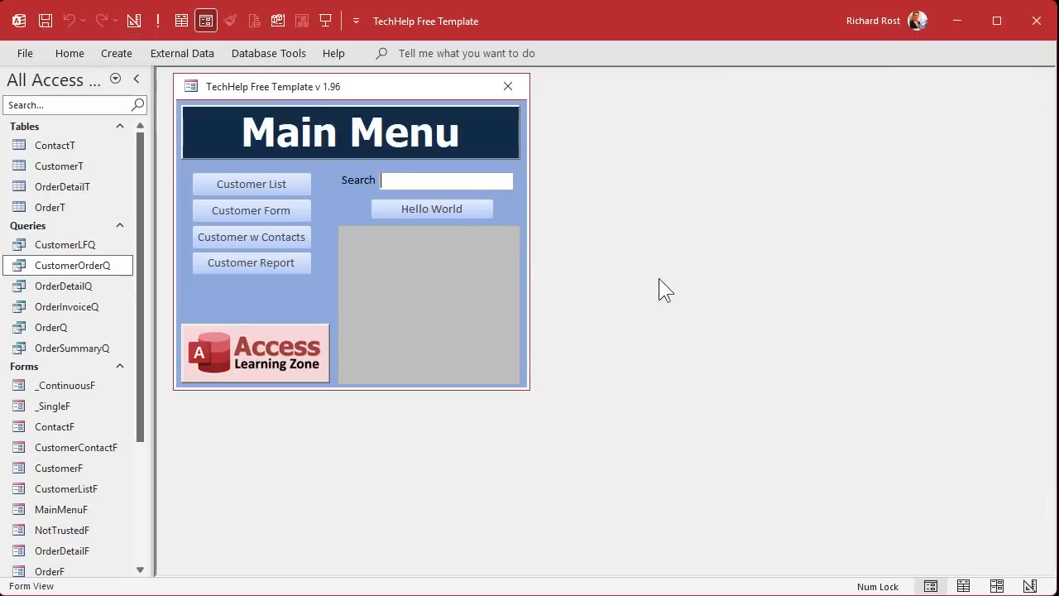
Create a new query in Design view based on CustomerOrderQ and enlarge its field list
{"action": "left_click", "coordinate": [112, 58]}
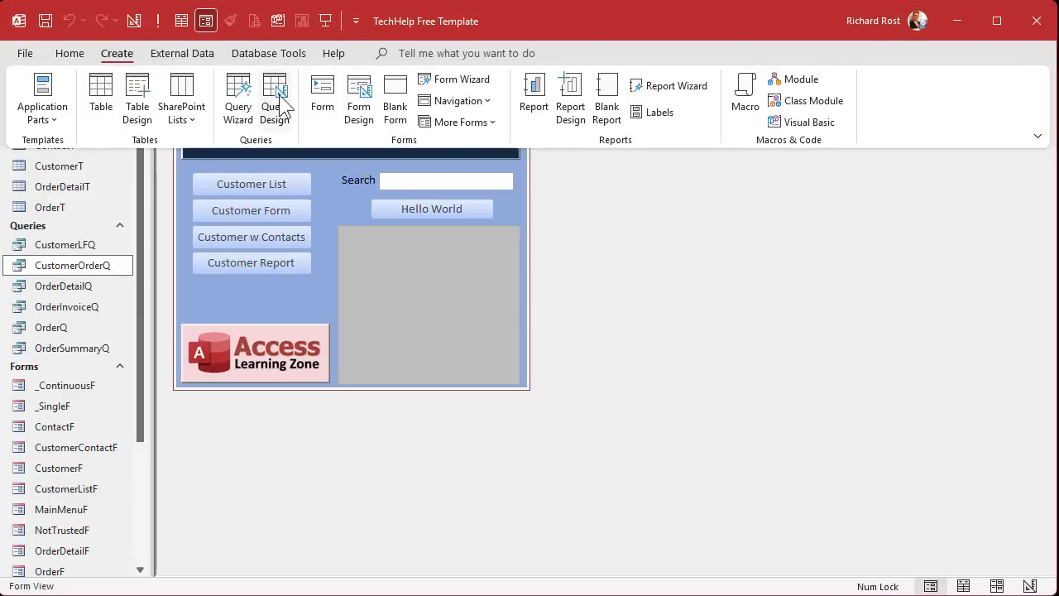
{"action": "left_click", "coordinate": [275, 104]}
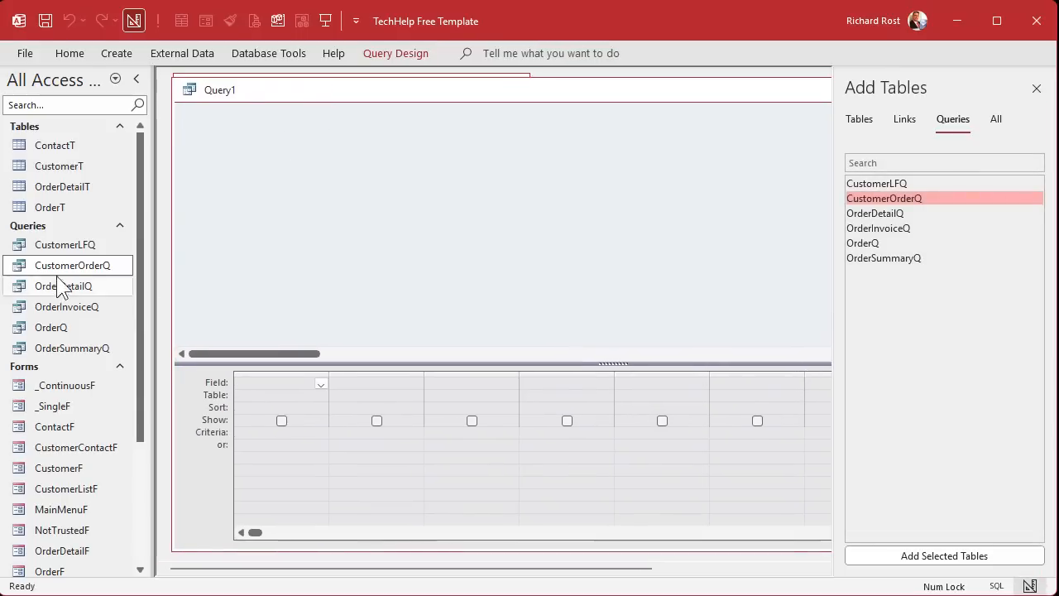
{"action": "left_click_drag", "start_coordinate": [49, 266], "coordinate": [200, 120]}
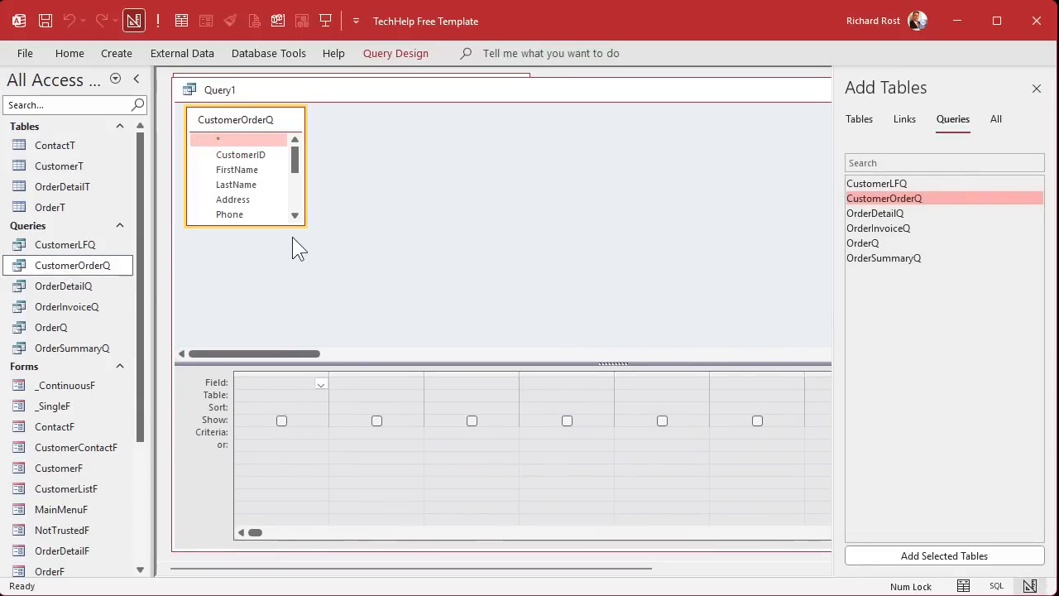
{"action": "left_click_drag", "start_coordinate": [302, 222], "coordinate": [401, 324]}
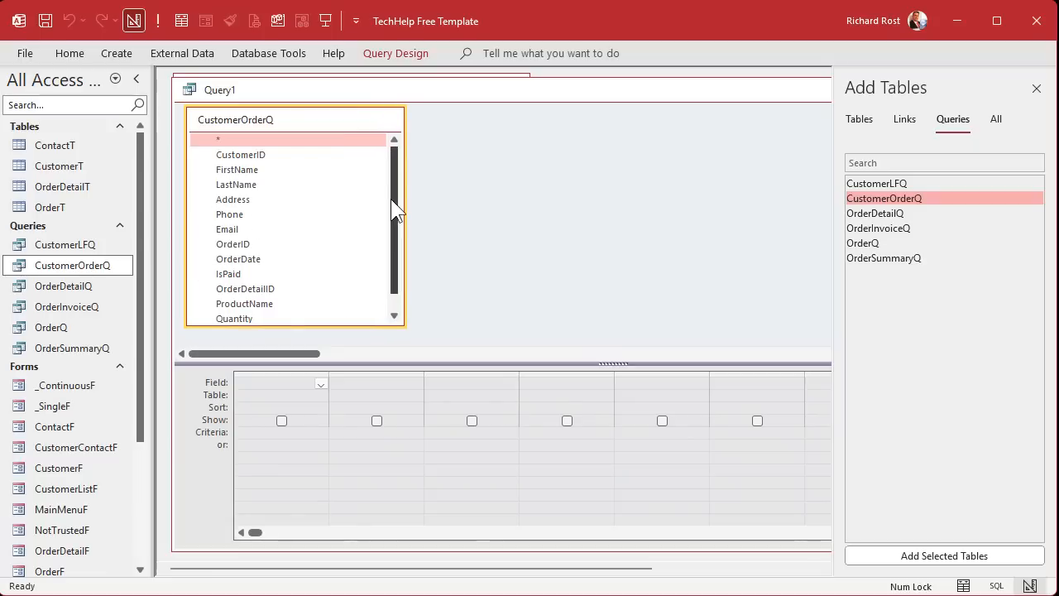
Add the CustomerID, FirstName, LastName, Address, Phone, Email, ProductName and UnitPrice fields to the query grid and dismiss the table list
{"action": "left_click", "coordinate": [279, 159]}
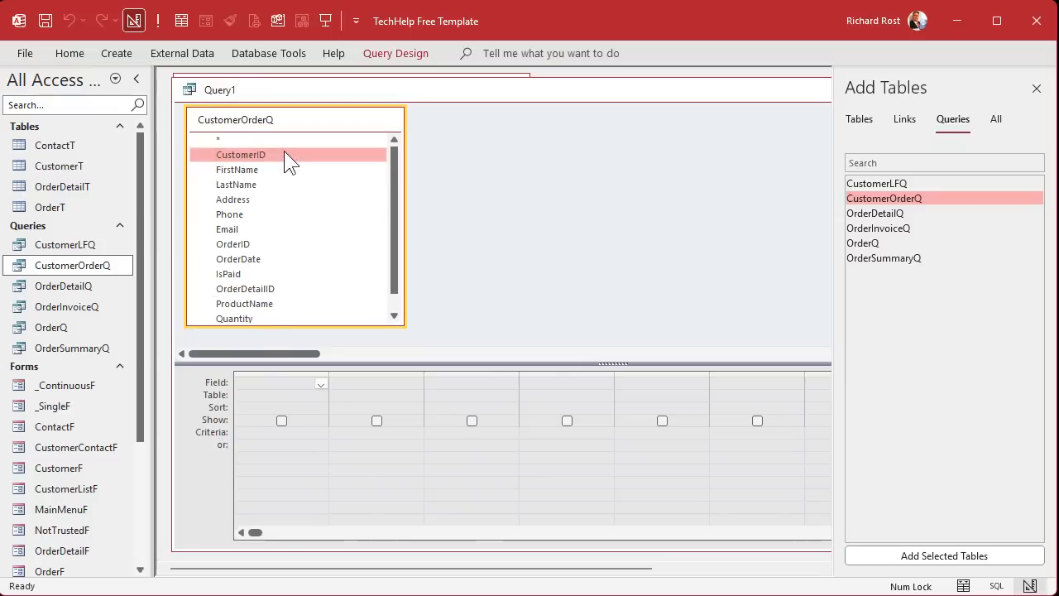
{"action": "double_click", "coordinate": [284, 155]}
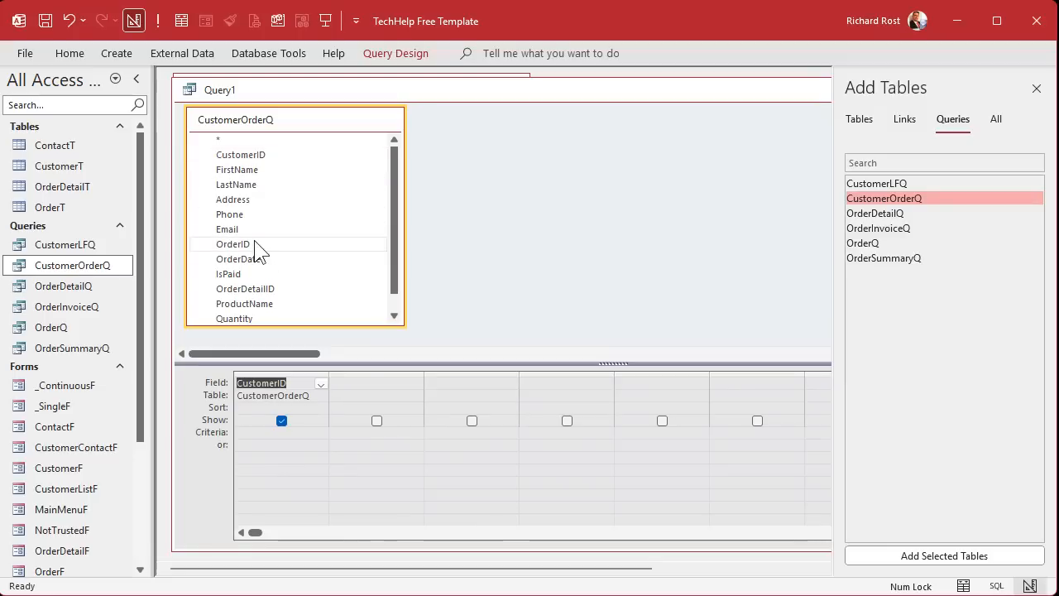
{"action": "double_click", "coordinate": [259, 170]}
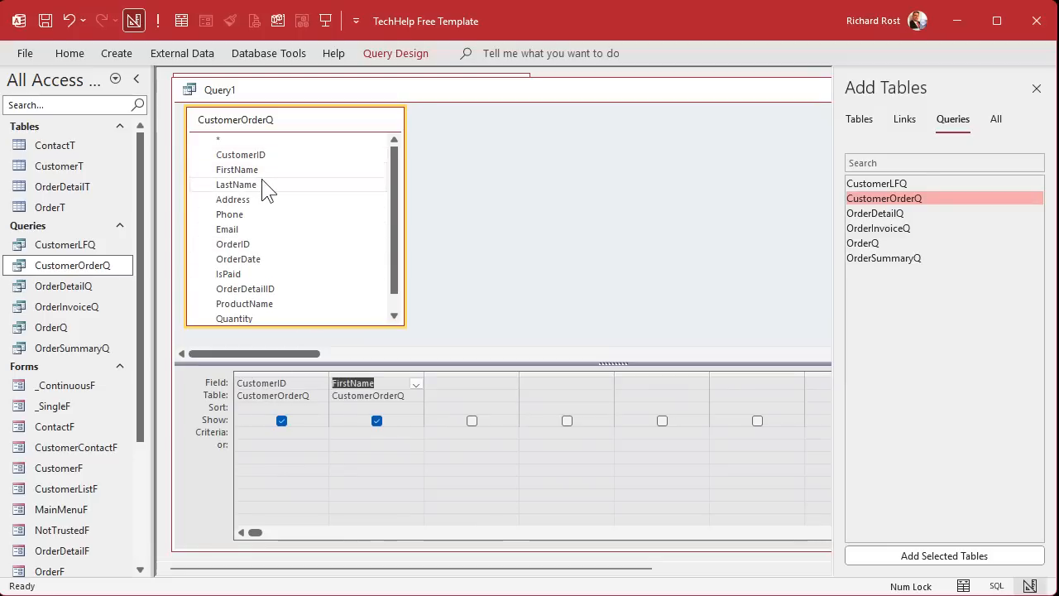
{"action": "double_click", "coordinate": [263, 185]}
{"action": "double_click", "coordinate": [263, 199]}
{"action": "double_click", "coordinate": [263, 217]}
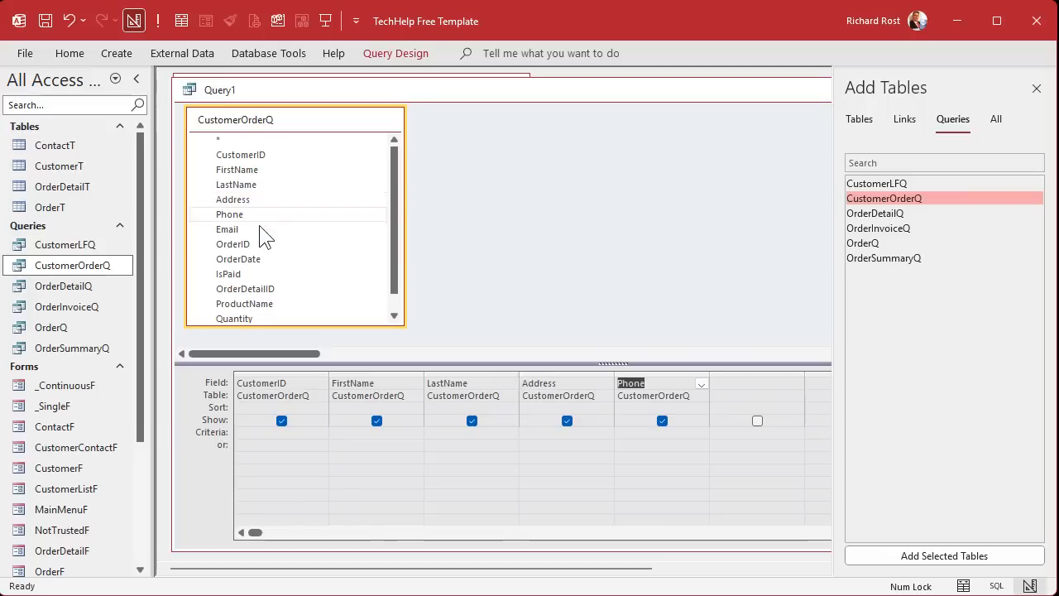
{"action": "double_click", "coordinate": [259, 229]}
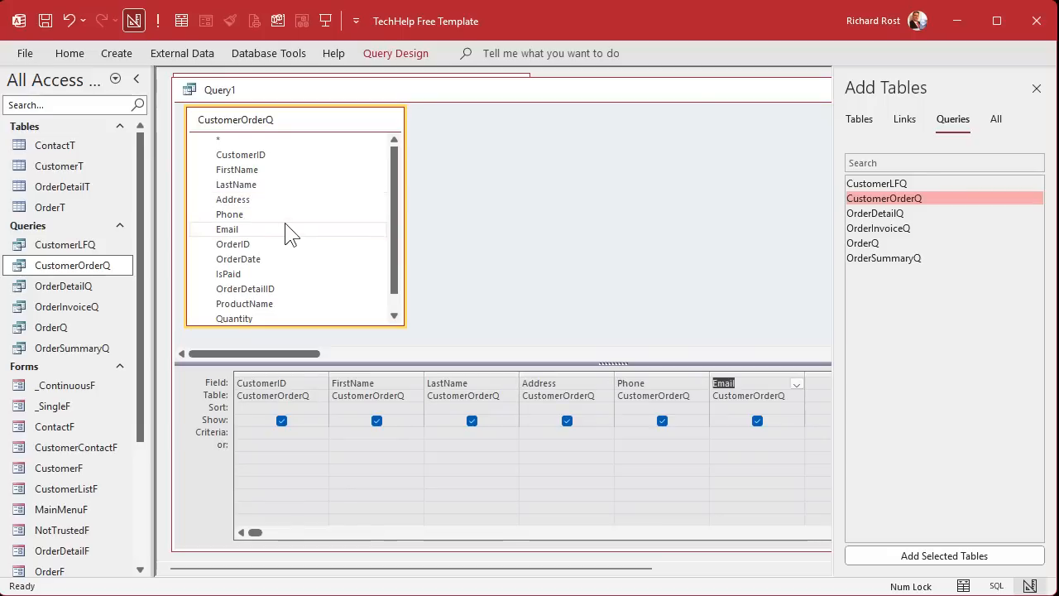
{"action": "scroll", "coordinate": [289, 234], "scroll_direction": "down", "scroll_amount": 1}
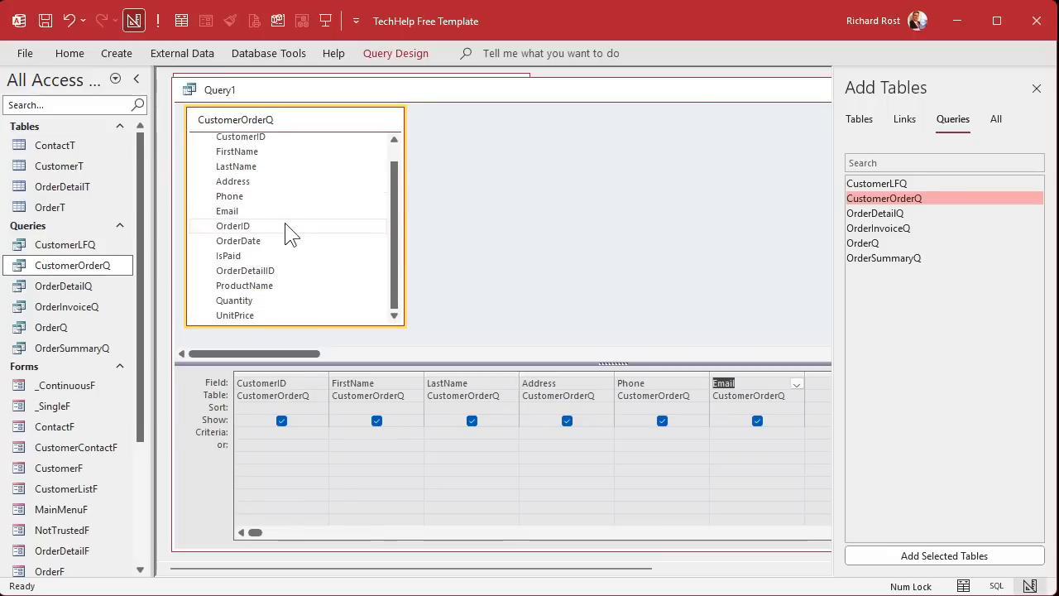
{"action": "double_click", "coordinate": [274, 284]}
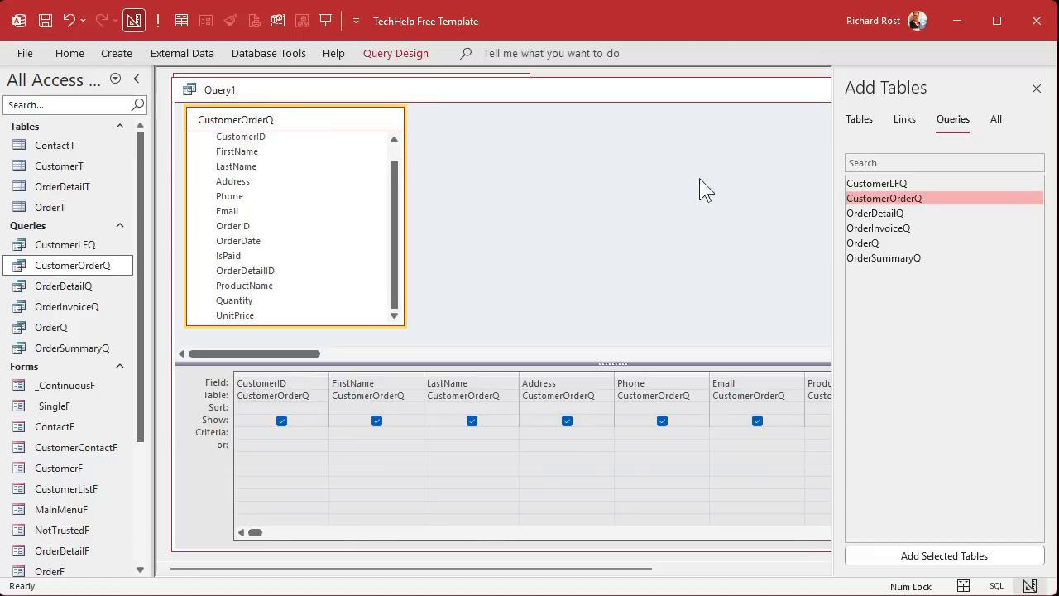
{"action": "left_click", "coordinate": [1037, 88]}
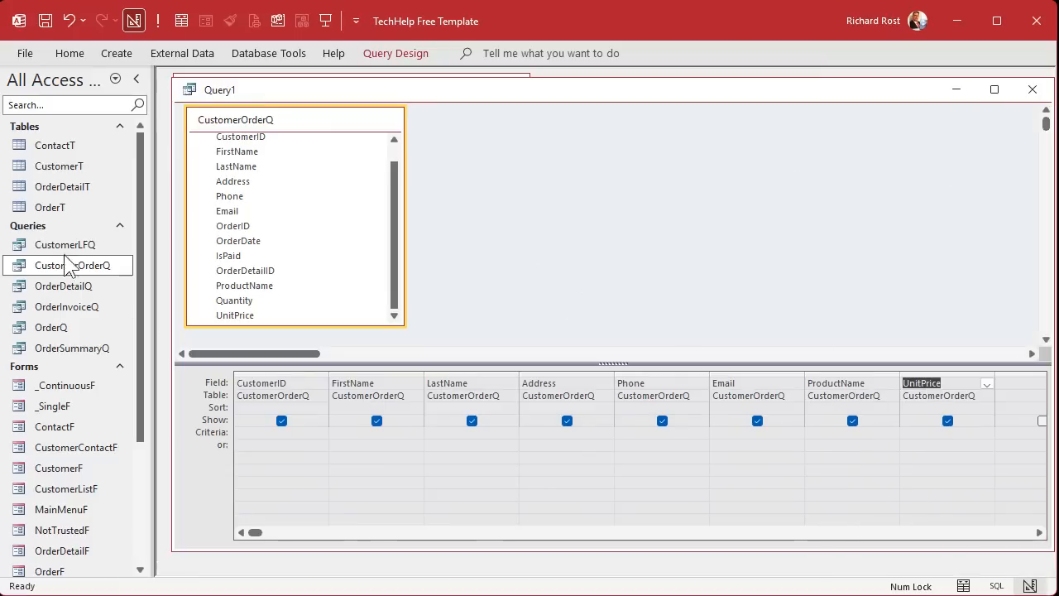
Open the OrderSummaryQ query to check its columns, and close it again
{"action": "double_click", "coordinate": [75, 349]}
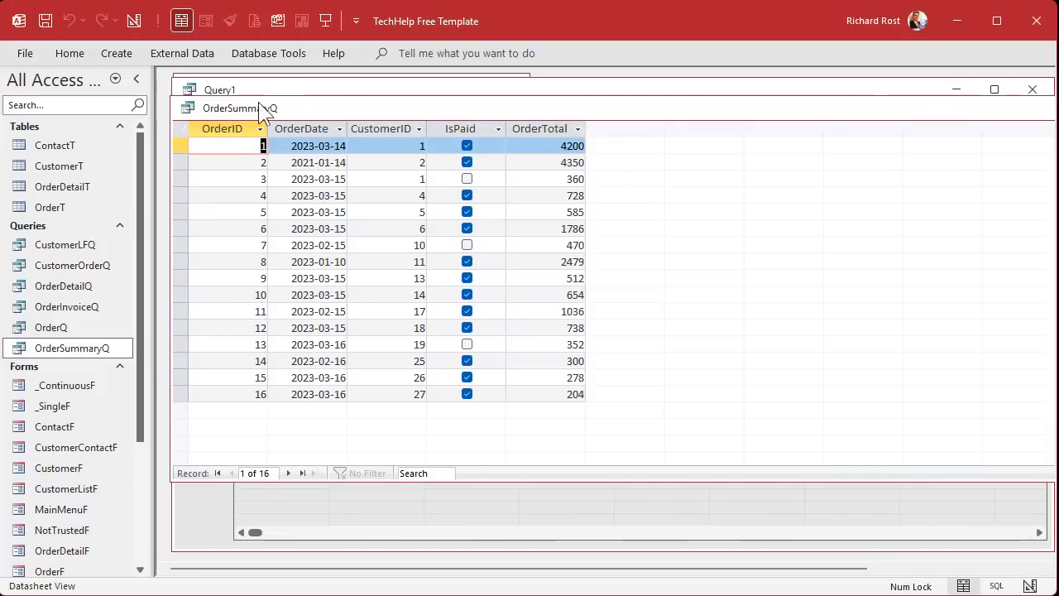
{"action": "left_click", "coordinate": [182, 115]}
{"action": "left_click", "coordinate": [217, 226]}
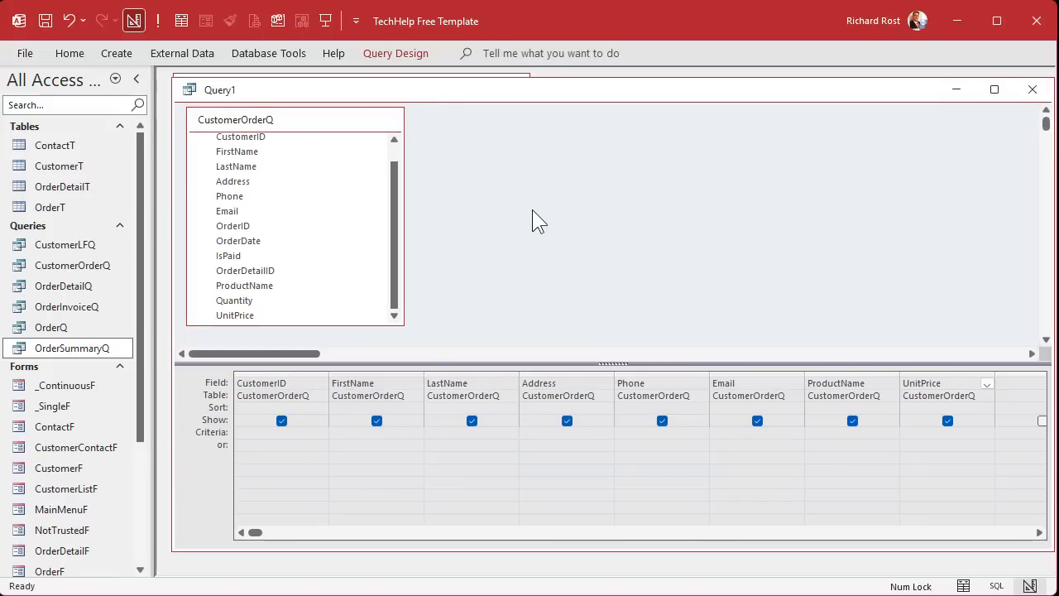
Save the new query under the name SearchQ
{"action": "key", "text": "ctrl+s"}
{"action": "type", "text": "Search"}
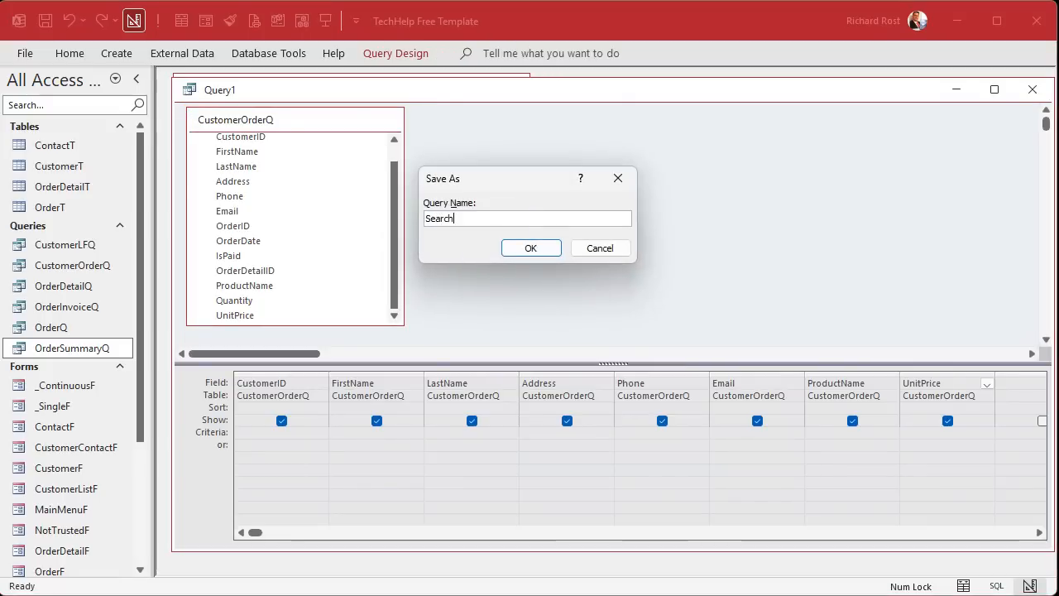
{"action": "type", "text": "Q"}
{"action": "key", "text": "Return"}
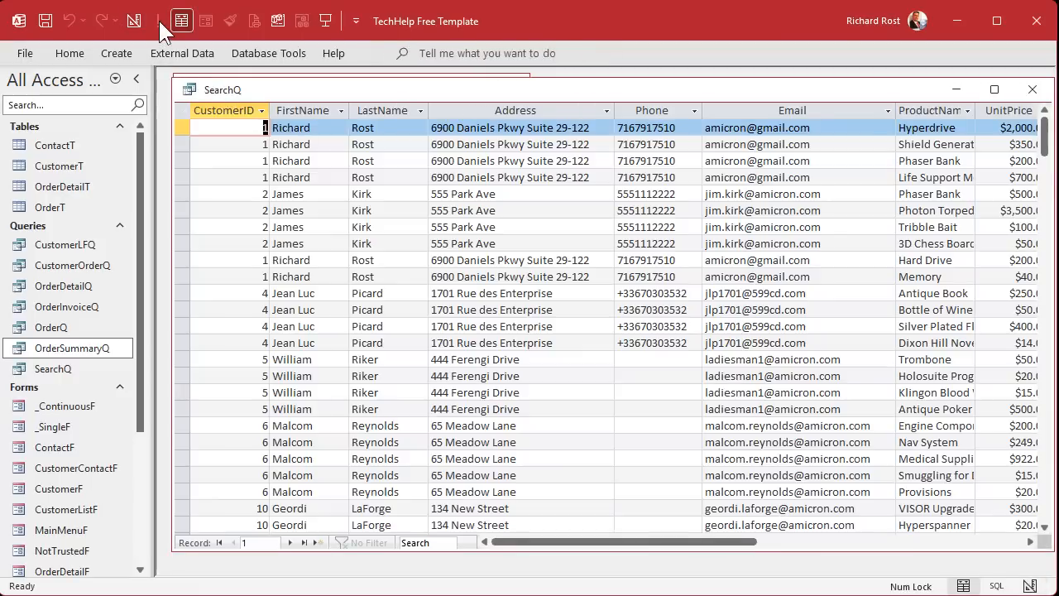
Run SearchQ, look through its records, and return to Design view
{"action": "left_click", "coordinate": [158, 21]}
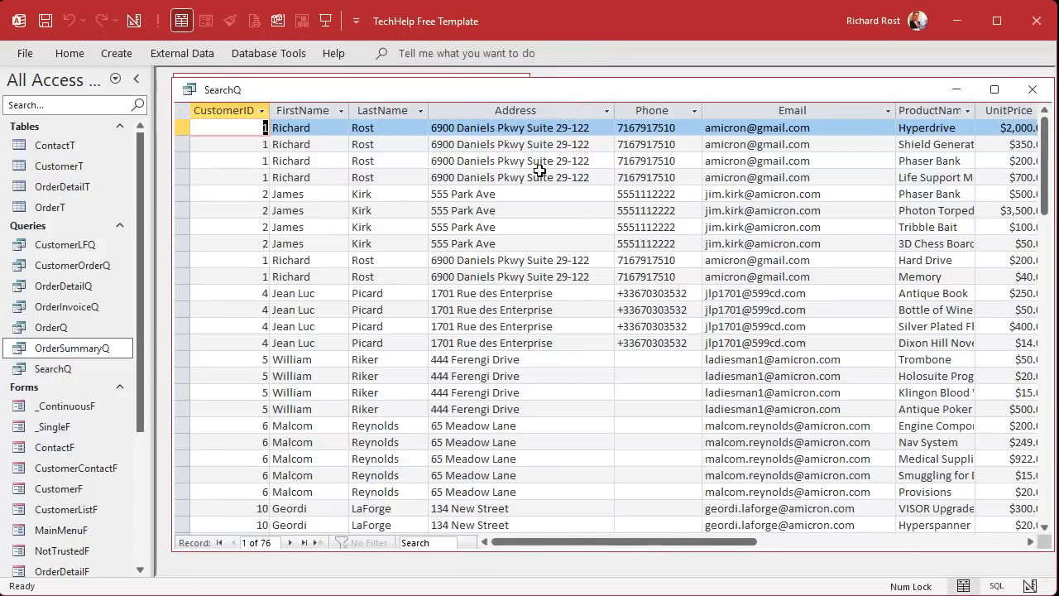
{"action": "scroll", "coordinate": [587, 415], "scroll_direction": "down", "scroll_amount": 13}
{"action": "scroll", "coordinate": [588, 413], "scroll_direction": "up", "scroll_amount": 5}
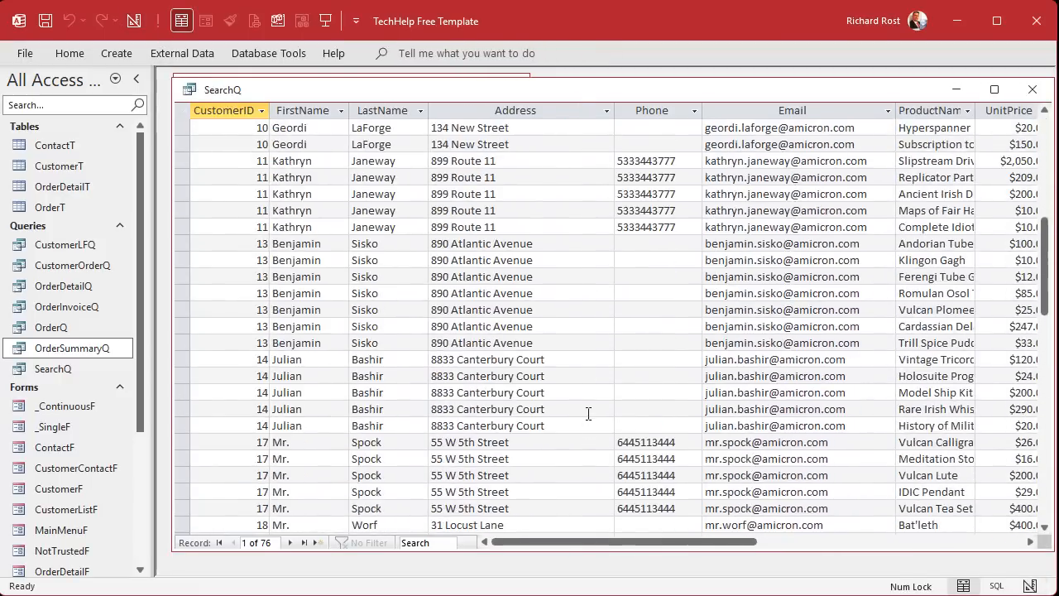
{"action": "scroll", "coordinate": [588, 414], "scroll_direction": "up", "scroll_amount": 8}
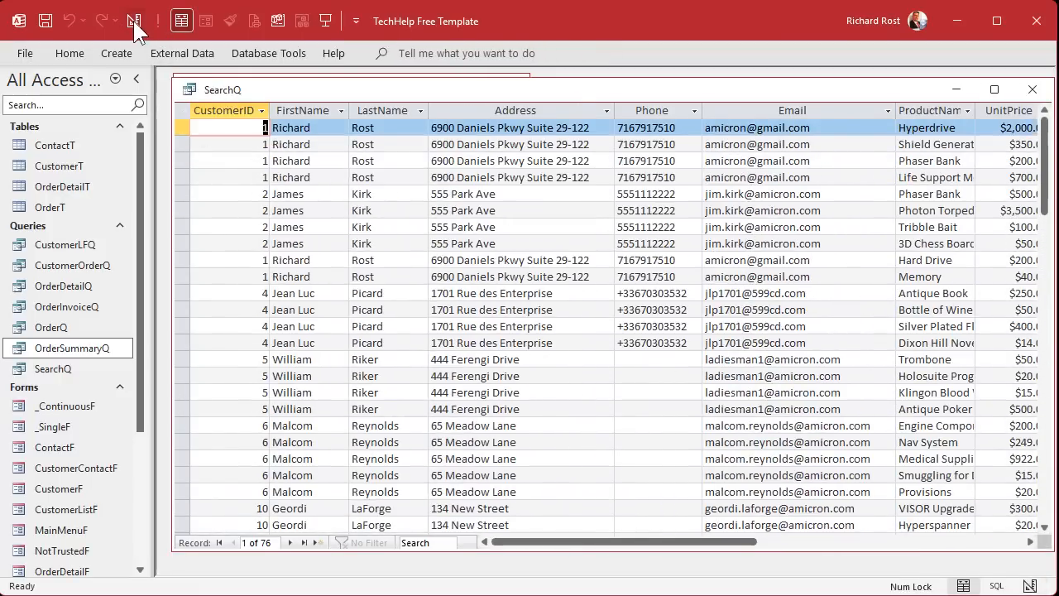
{"action": "left_click", "coordinate": [133, 21]}
Enter =Forms!MainMenuF!SearchText as the FirstName criterion of SearchQ in the enlarged Zoom editor
{"action": "left_click_drag", "start_coordinate": [522, 78], "coordinate": [539, 224]}
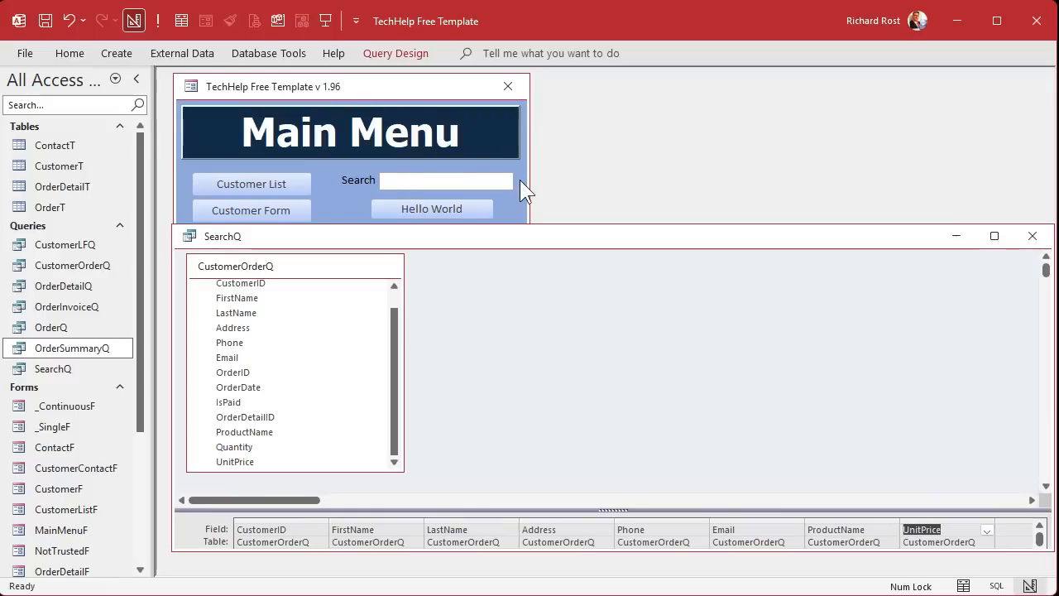
{"action": "left_click_drag", "start_coordinate": [562, 225], "coordinate": [569, 90]}
{"action": "left_click", "coordinate": [350, 440]}
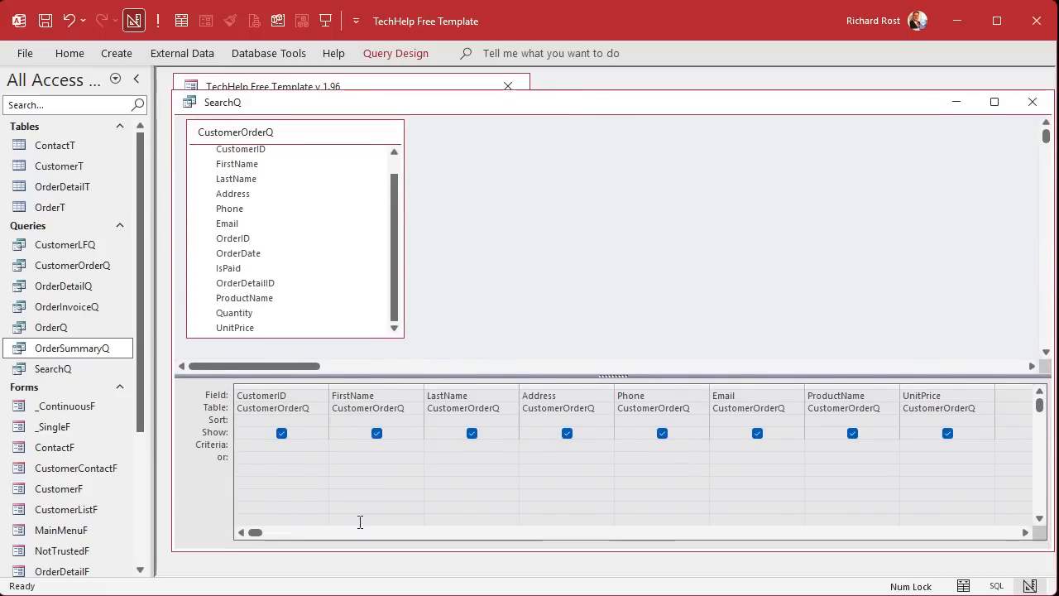
{"action": "type", "text": "=@"}
{"action": "key", "text": "BackSpace"}
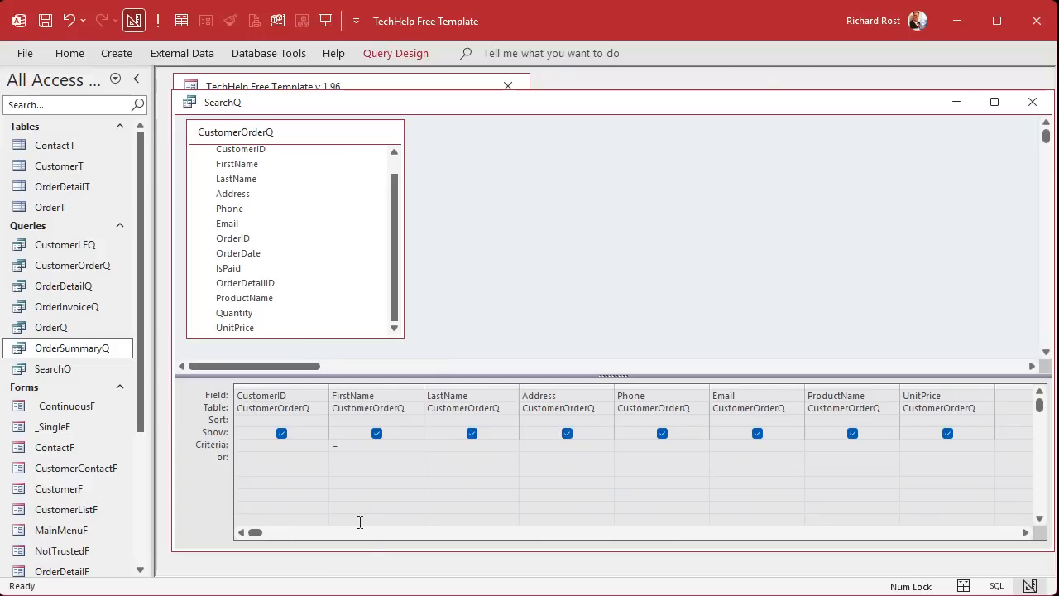
{"action": "key", "text": "shift+F2"}
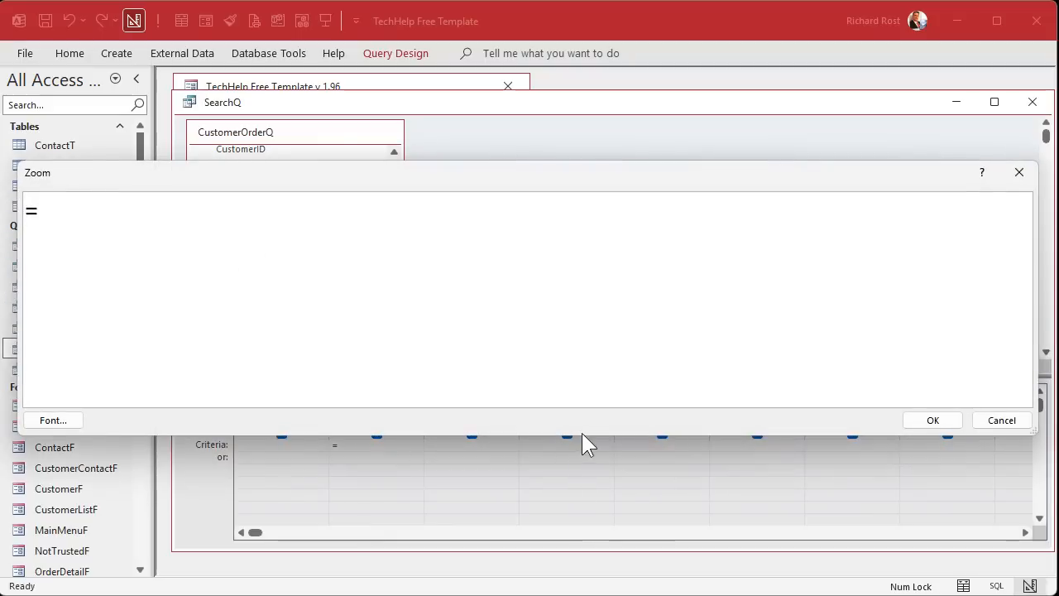
{"action": "left_click_drag", "start_coordinate": [586, 436], "coordinate": [594, 386]}
{"action": "left_click", "coordinate": [485, 207]}
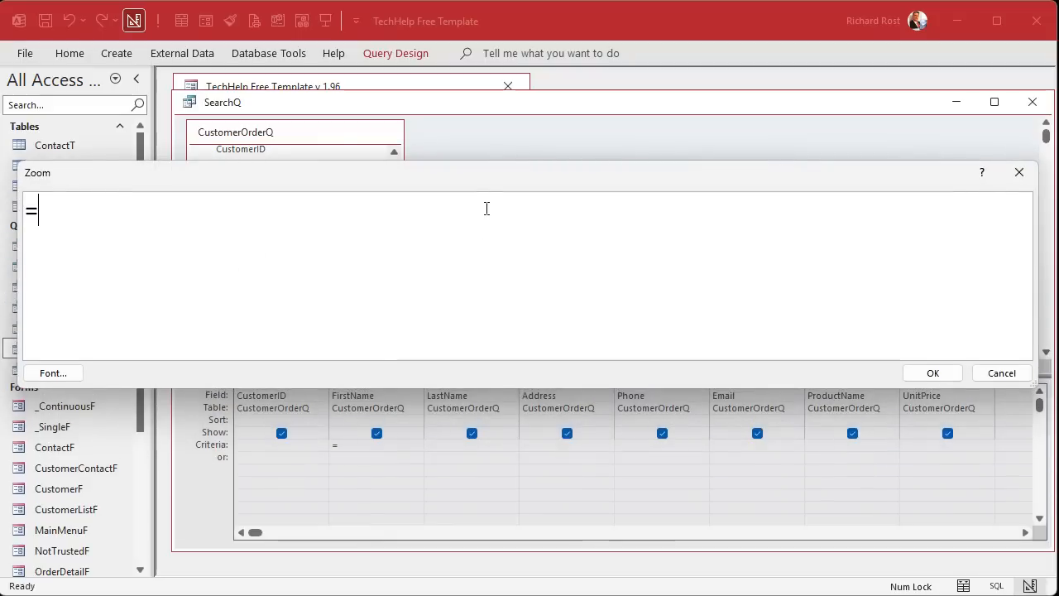
{"action": "type", "text": "FormsM"}
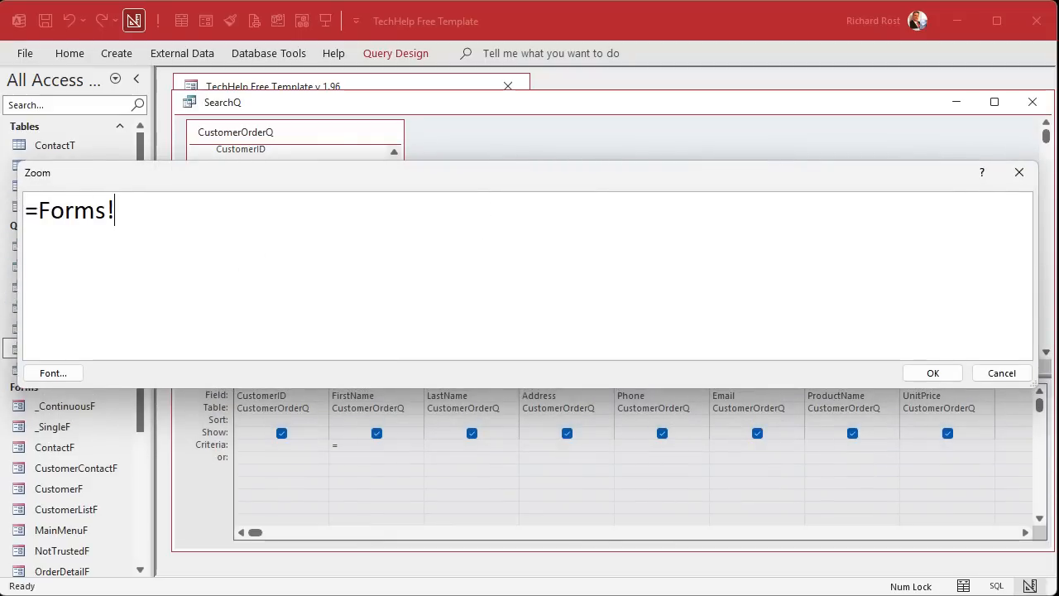
{"action": "key", "text": "BackSpace"}
{"action": "type", "text": "!MainM"}
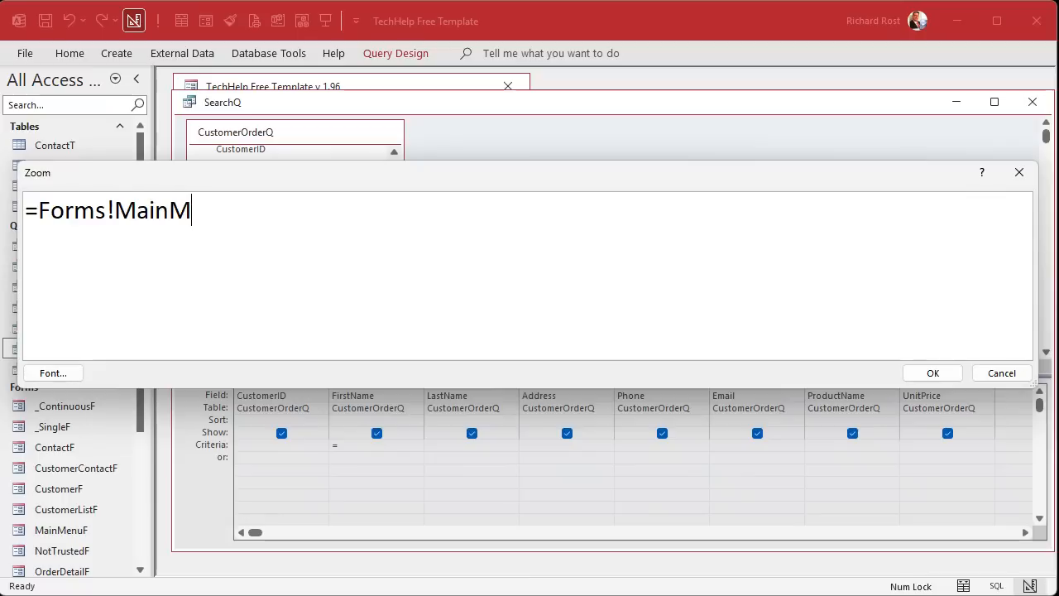
{"action": "type", "text": "enuF!Se"}
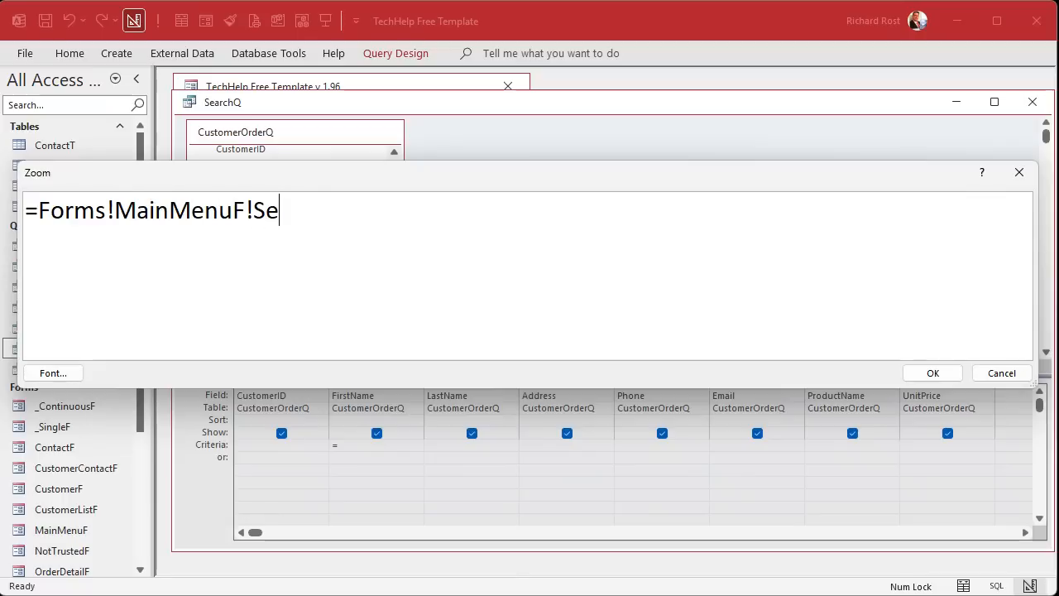
{"action": "type", "text": "archtext"}
{"action": "key", "text": "BackSpace"}
{"action": "key", "text": "BackSpace"}
{"action": "key", "text": "BackSpace"}
{"action": "key", "text": "BackSpace"}
{"action": "type", "text": "Text"}
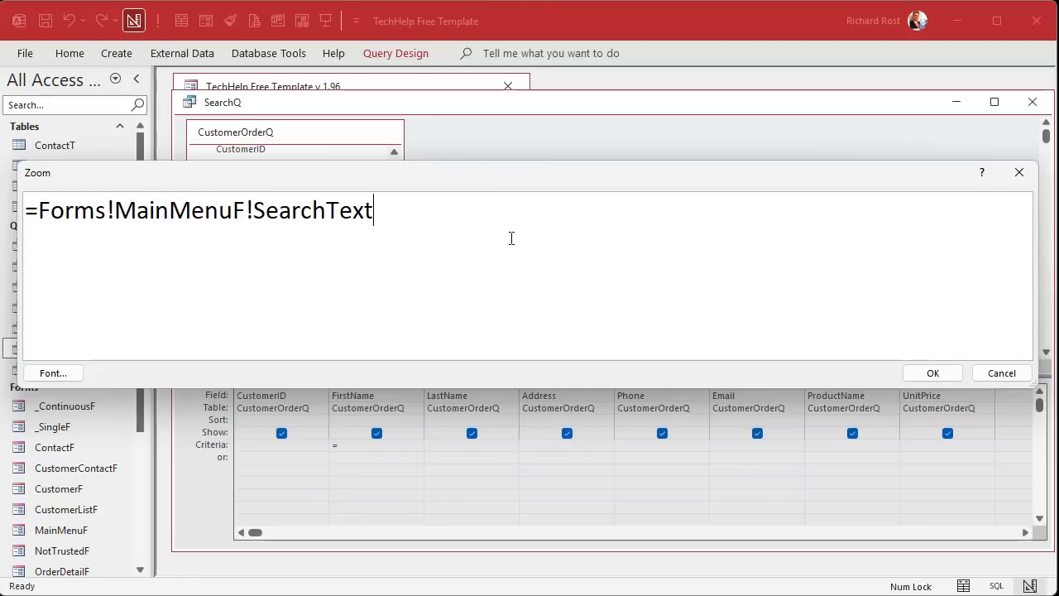
Change the FirstName criterion to LIKE "*" & Forms!MainMenuF!SearchText & "*" and accept it
{"action": "left_click", "coordinate": [39, 214]}
{"action": "key", "text": "BackSpace"}
{"action": "type", "text": "LIKE "}
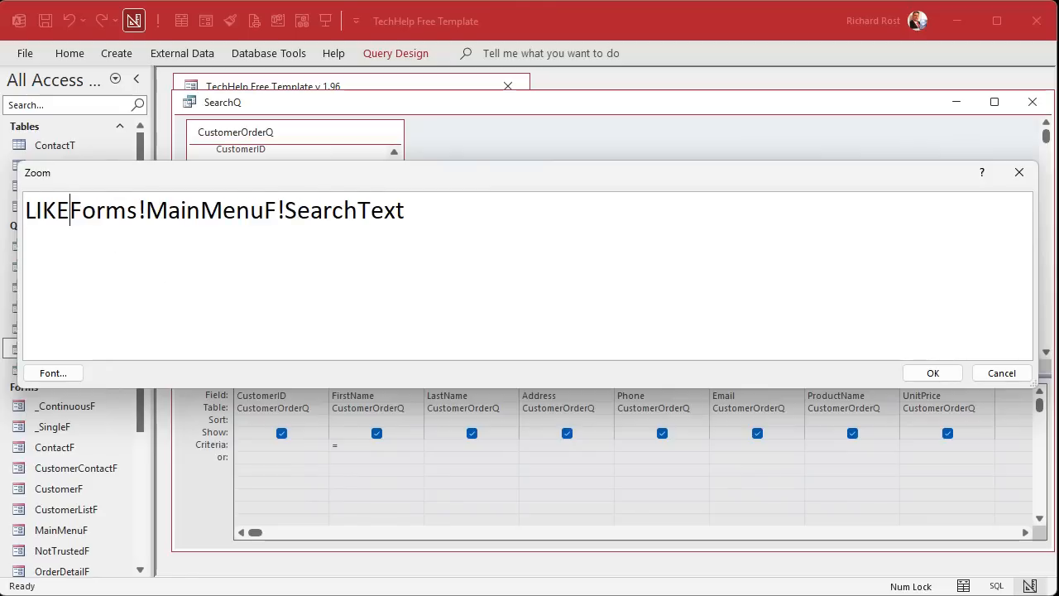
{"action": "type", "text": "\"*\" & "}
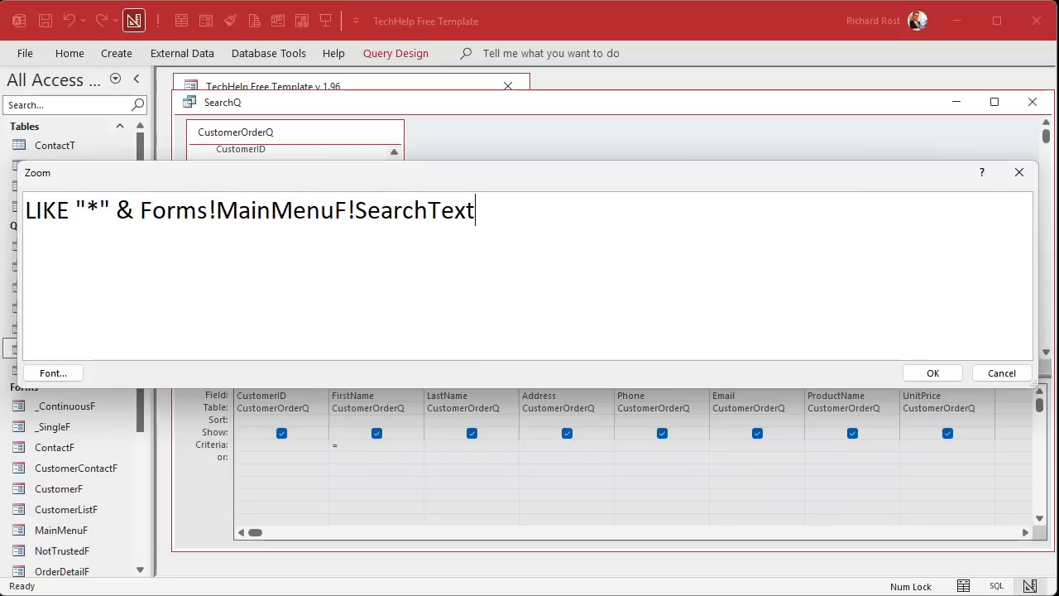
{"action": "type", "text": "& \"*\""}
{"action": "left_click_drag", "start_coordinate": [146, 210], "coordinate": [475, 211]}
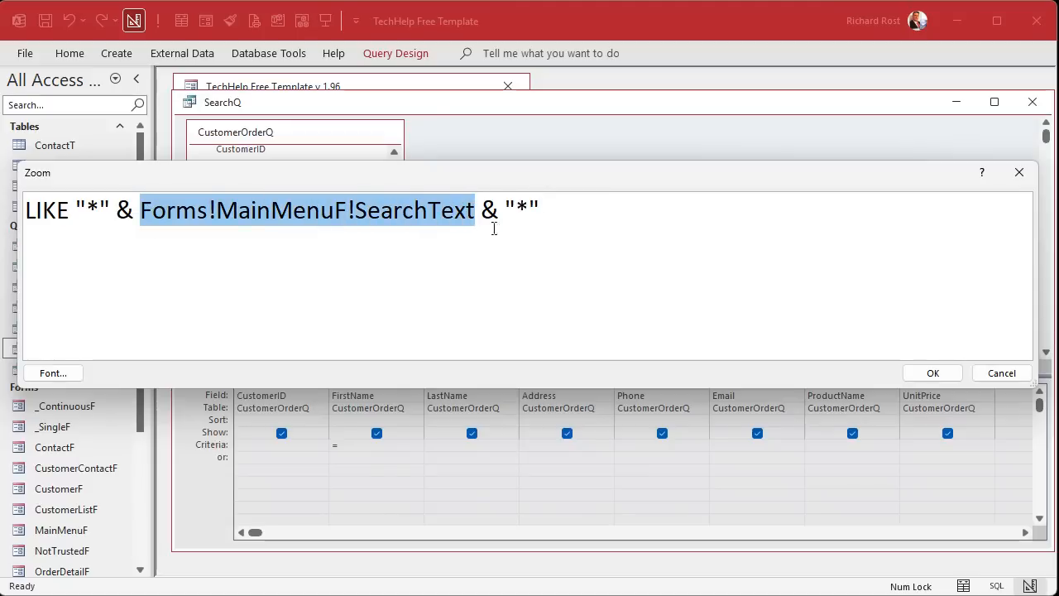
{"action": "left_click", "coordinate": [562, 236]}
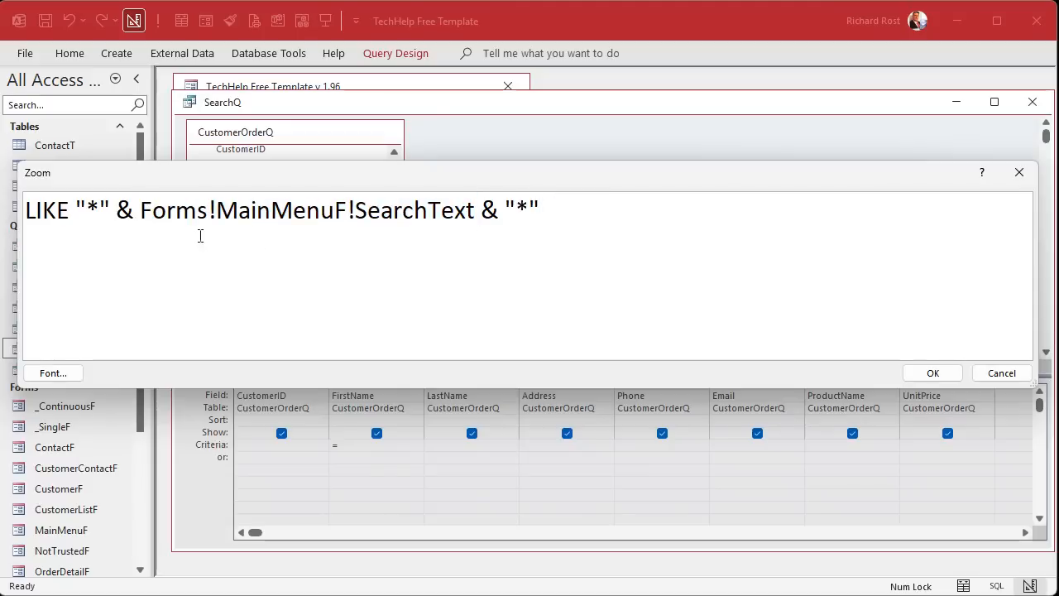
{"action": "left_click", "coordinate": [933, 373]}
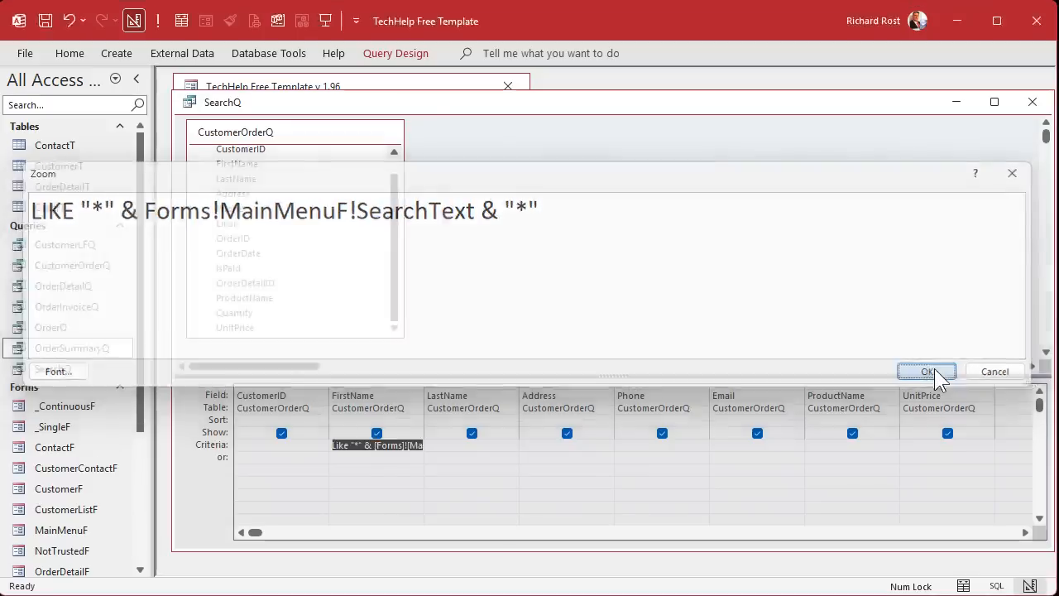
{"action": "left_click", "coordinate": [364, 471]}
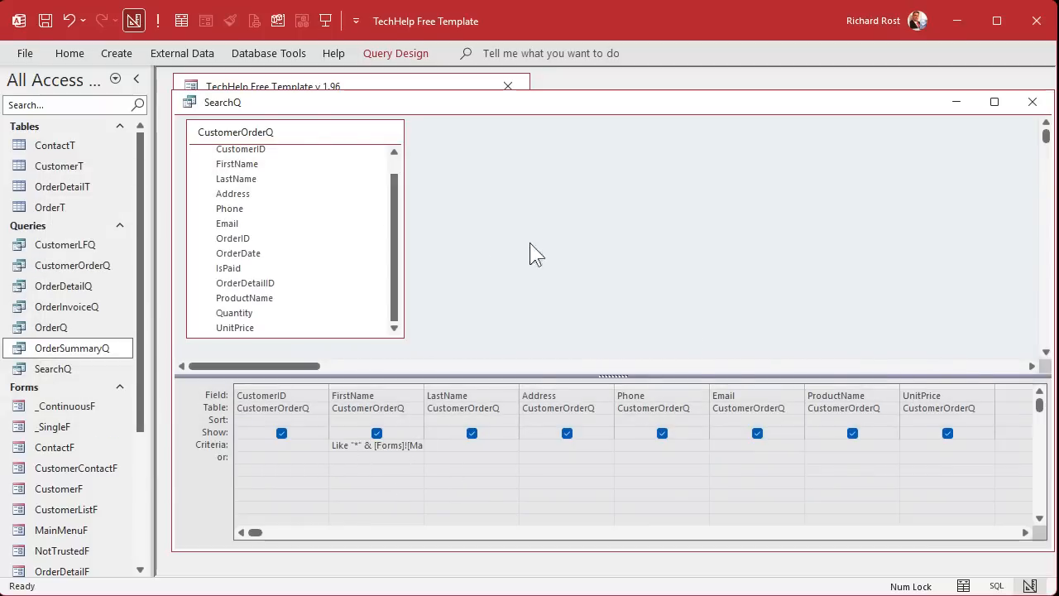
Run SearchQ with the Main Menu's Search box empty, uncover the Main Menu behind it, and return the query to Design view
{"action": "left_click", "coordinate": [158, 20]}
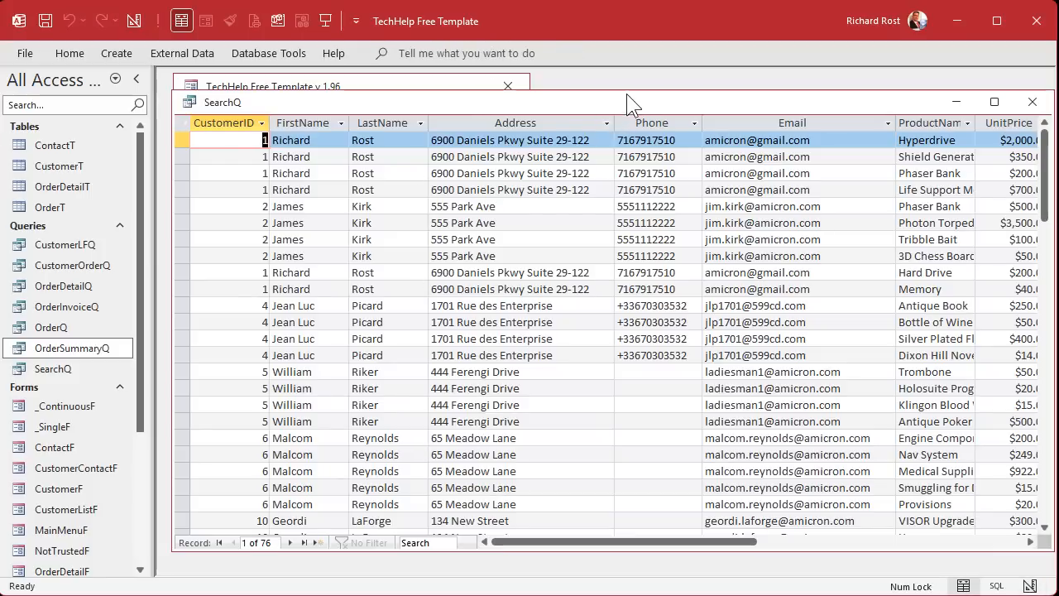
{"action": "left_click_drag", "start_coordinate": [625, 96], "coordinate": [626, 223]}
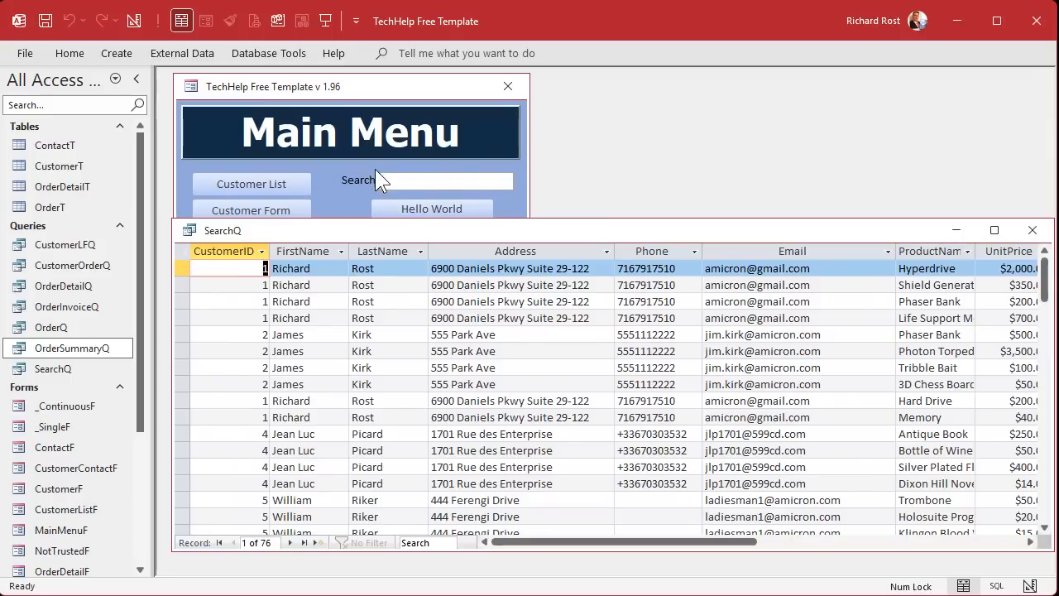
{"action": "left_click", "coordinate": [133, 21]}
Enter the customer's last name in the Main Menu's Search box and run SearchQ again
{"action": "left_click", "coordinate": [403, 104]}
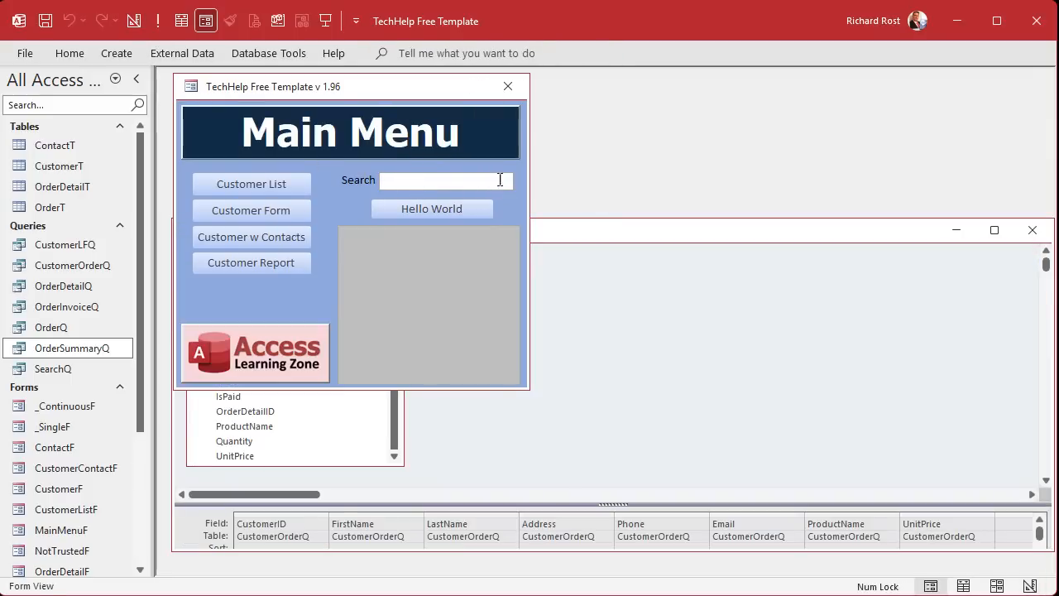
{"action": "type", "text": "Rost"}
{"action": "left_click", "coordinate": [662, 236]}
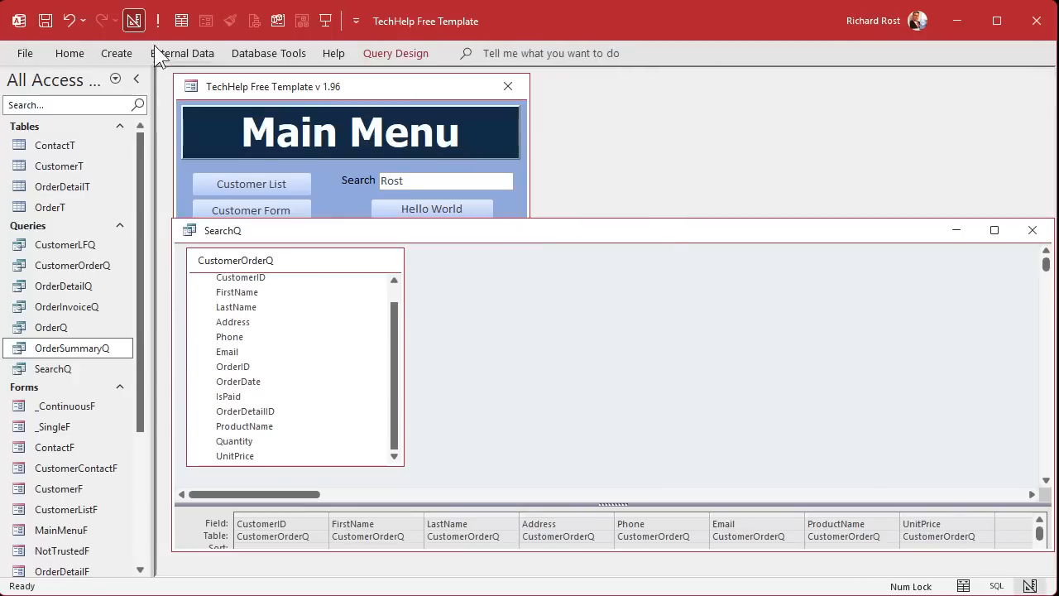
{"action": "left_click", "coordinate": [158, 20]}
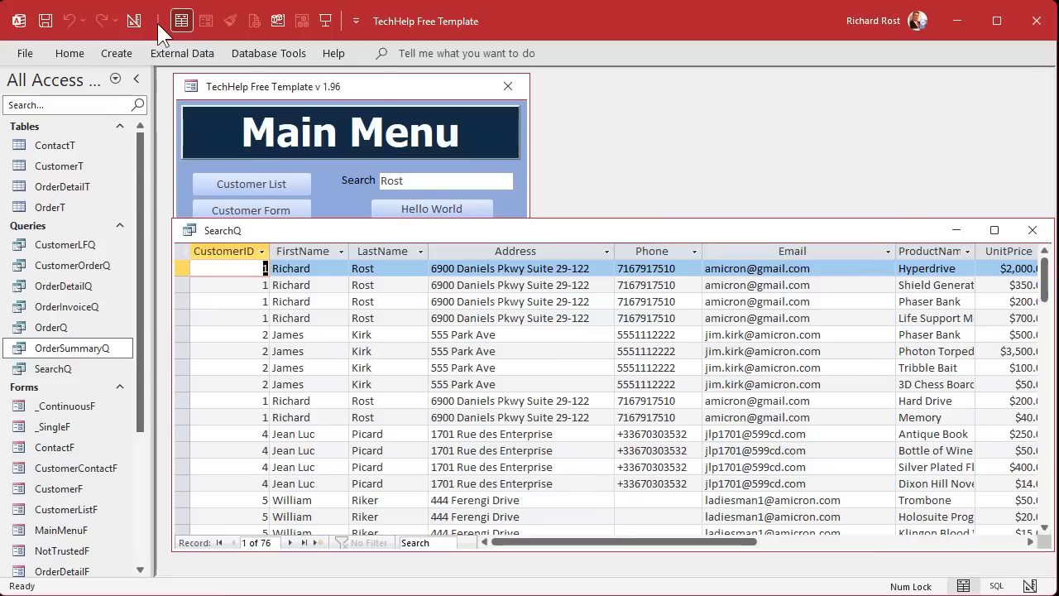
Commit the Main Menu's Search box entry by leaving the field, rerun SearchQ, and return the query to Design view
{"action": "left_click", "coordinate": [137, 21]}
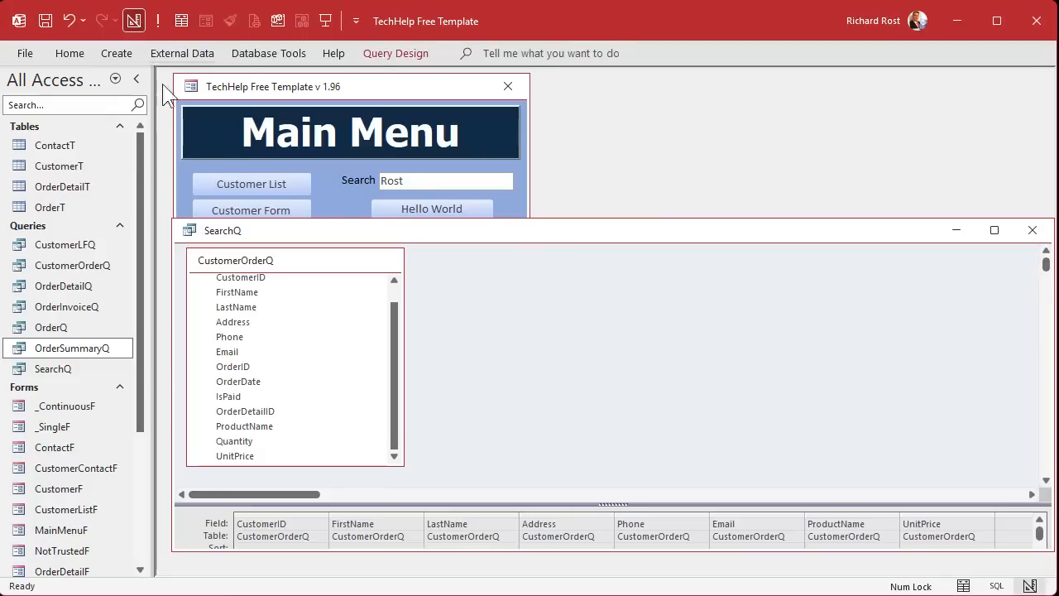
{"action": "left_click", "coordinate": [395, 96]}
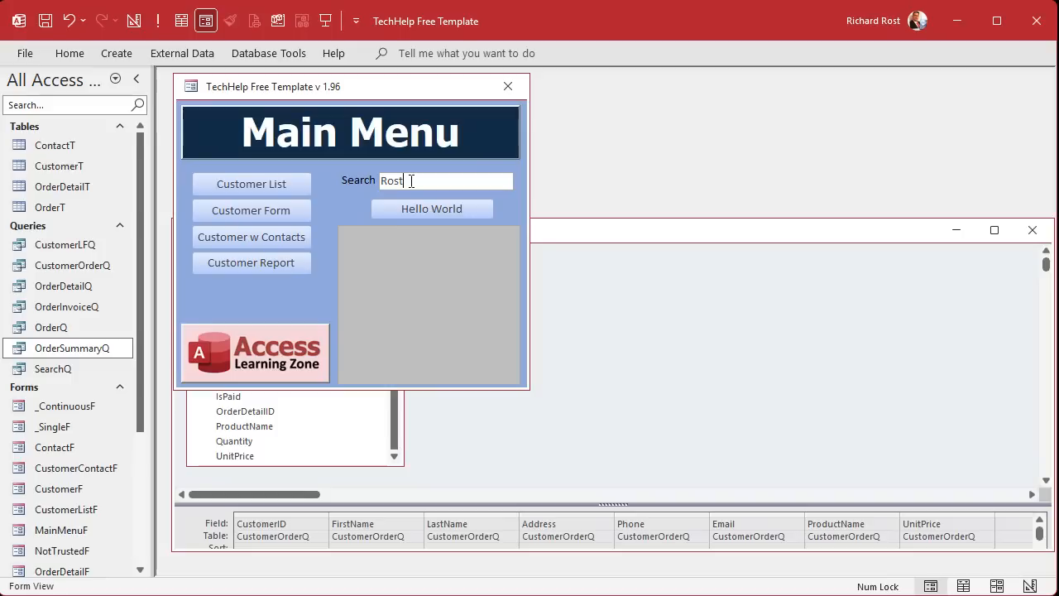
{"action": "key", "text": "Tab"}
{"action": "left_click", "coordinate": [589, 235]}
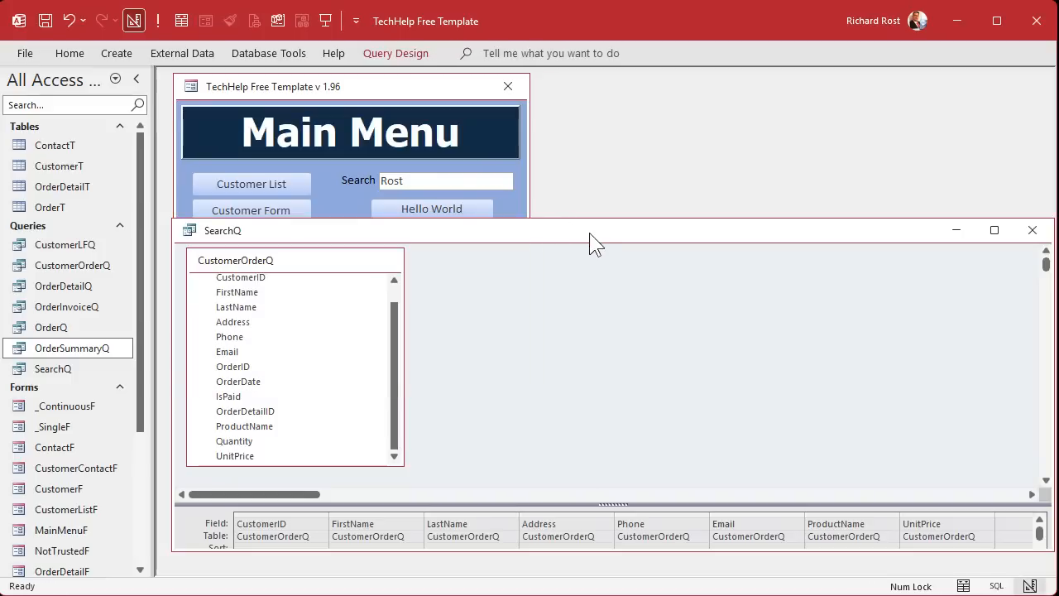
{"action": "left_click", "coordinate": [158, 18]}
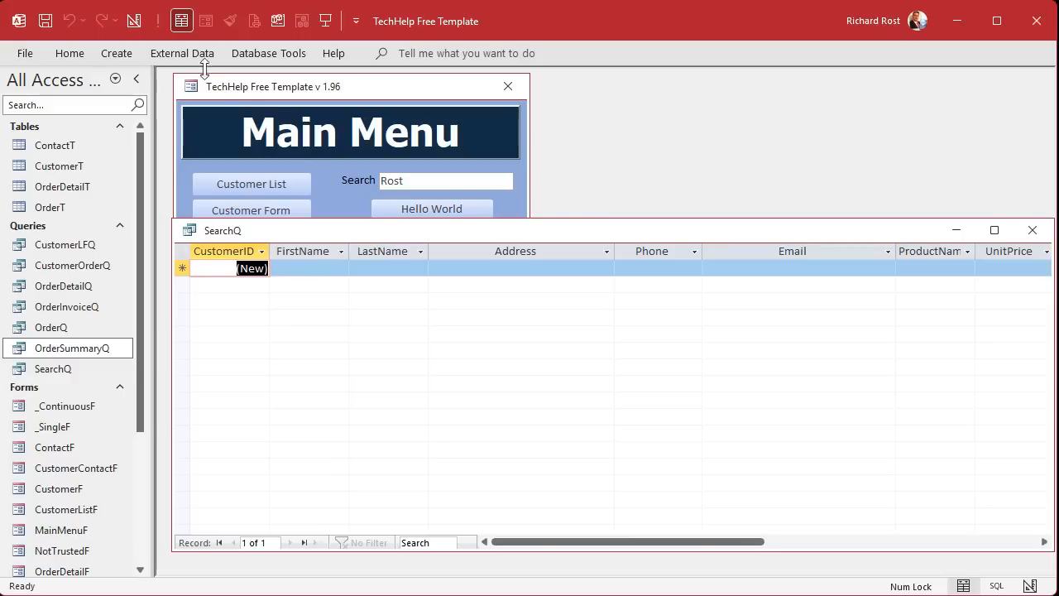
{"action": "left_click", "coordinate": [133, 20]}
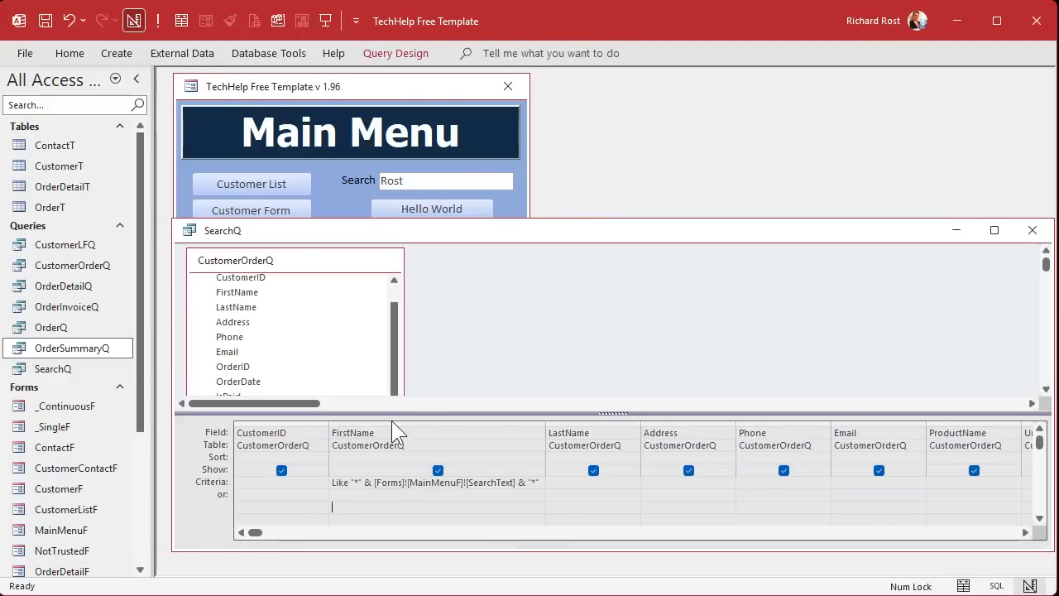
Replace the Main Menu's Search text with the first three letters of the customer's first name, run SearchQ, and return it to Design view
{"action": "left_click", "coordinate": [389, 507]}
{"action": "left_click_drag", "start_coordinate": [418, 182], "coordinate": [346, 184]}
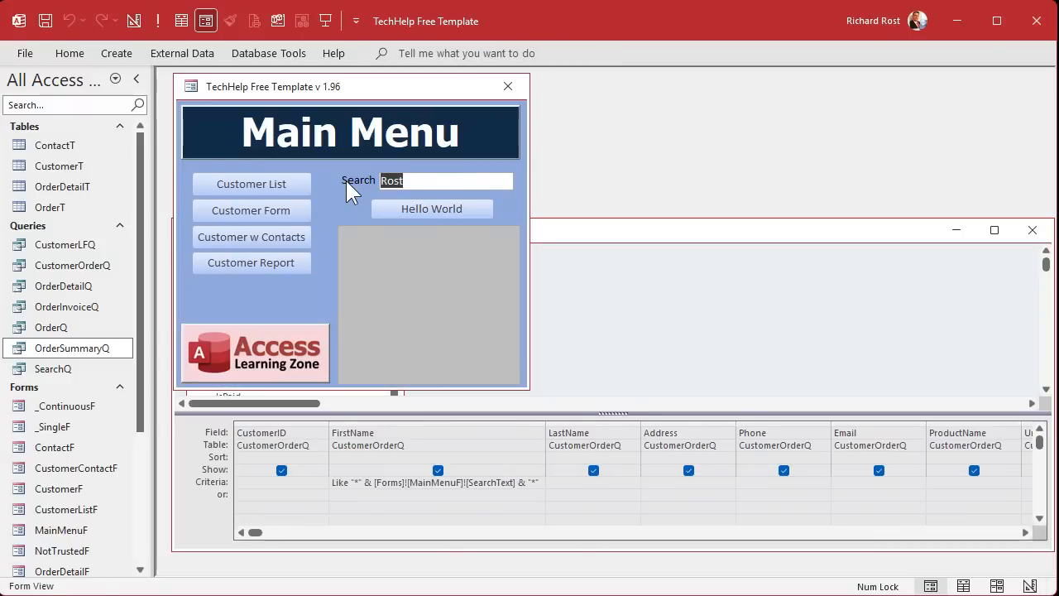
{"action": "type", "text": "Ric"}
{"action": "key", "text": "Tab"}
{"action": "left_click", "coordinate": [623, 244]}
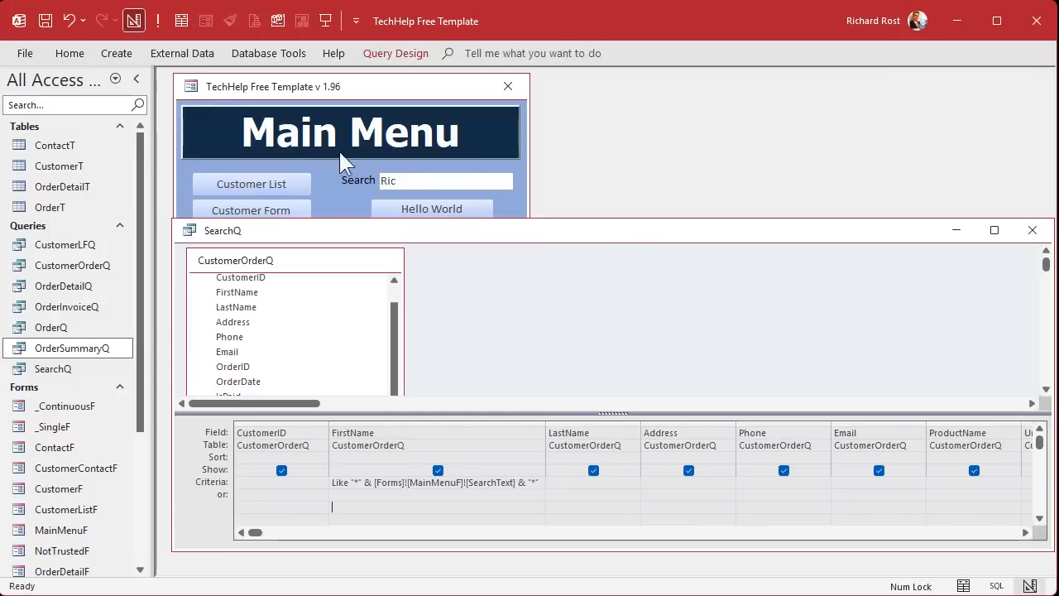
{"action": "left_click", "coordinate": [156, 22]}
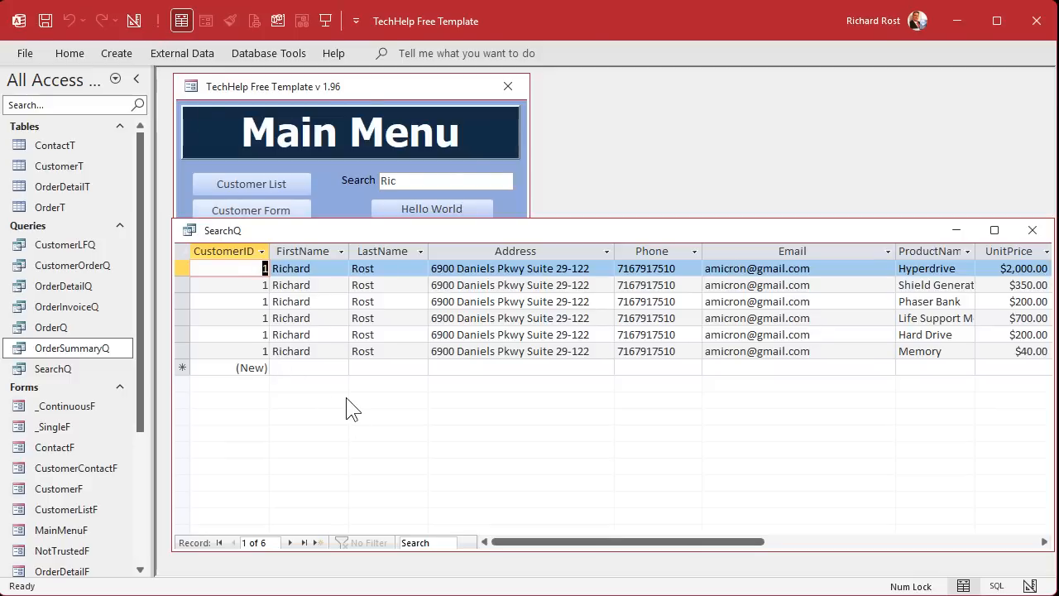
{"action": "left_click", "coordinate": [135, 22]}
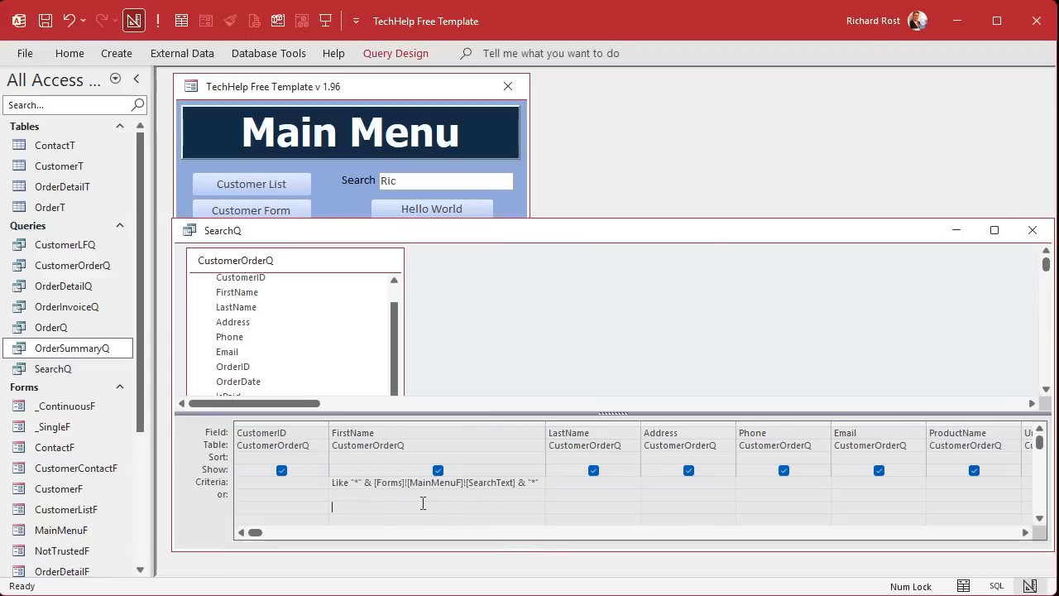
Narrow the FirstName column and copy its Like criterion into LastName, Address and Phone, each on its own lower "or" row
{"action": "left_click_drag", "start_coordinate": [547, 421], "coordinate": [437, 412]}
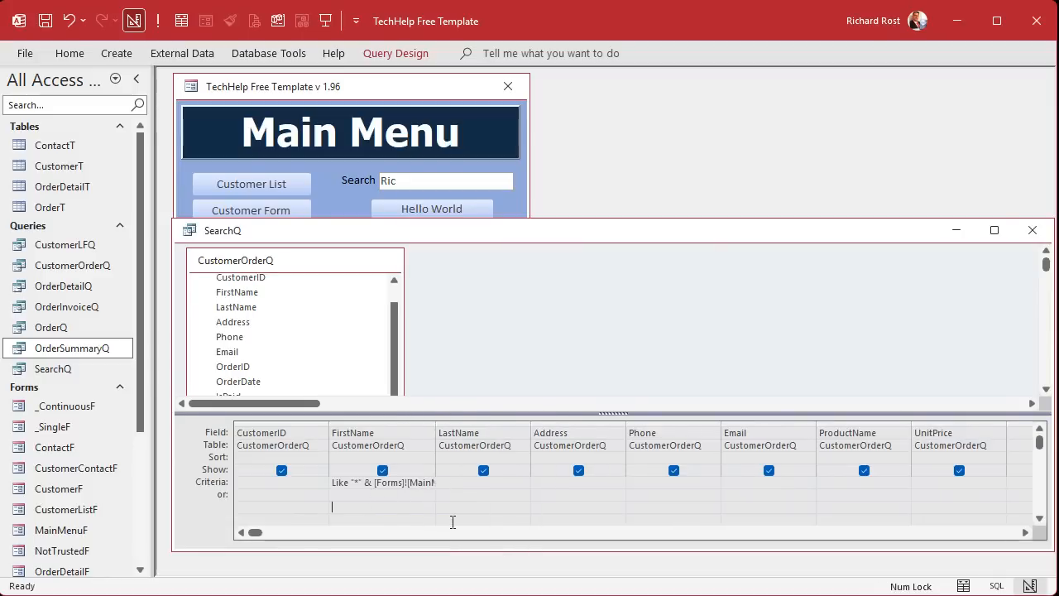
{"action": "key", "text": "Up"}
{"action": "key", "text": "ctrl+c"}
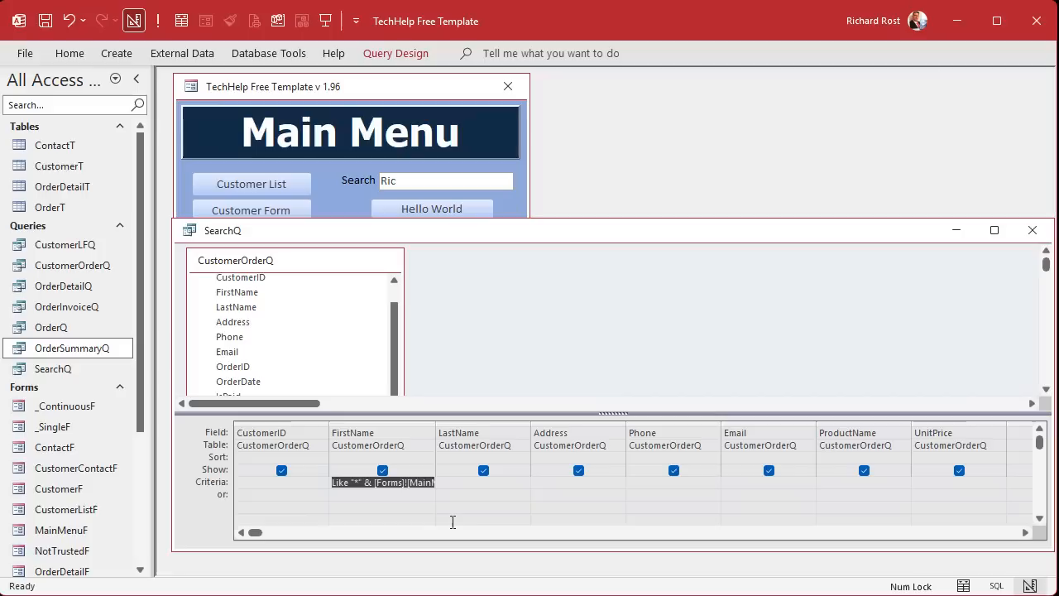
{"action": "key", "text": "F2"}
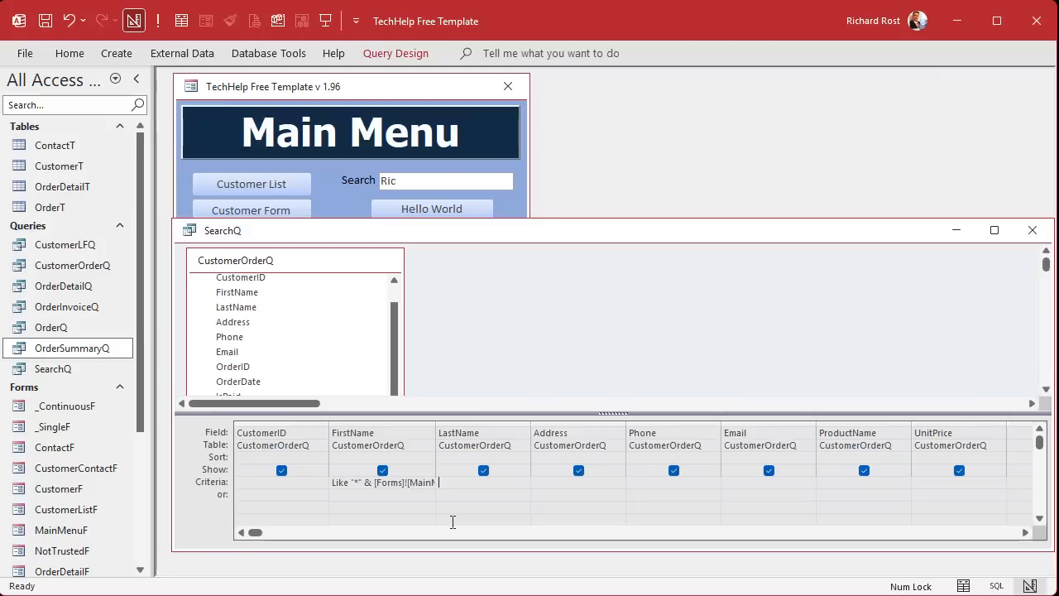
{"action": "key", "text": "Down"}
{"action": "type", "text": "Like \"*\" & [Forms]![MainMenuF]![SearchText] & \"*\""}
{"action": "key", "text": "Tab"}
{"action": "type", "text": "Like \"*\" & [Forms]![MainMenuF]![SearchText] & \"*\""}
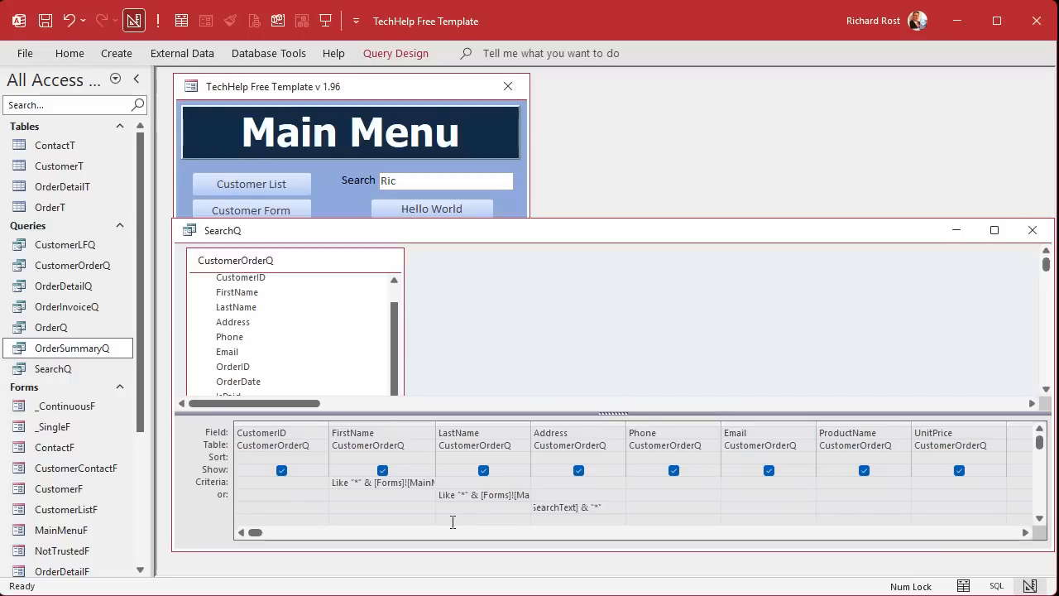
{"action": "key", "text": "Tab"}
{"action": "type", "text": "Like \"*\" & [Forms]![MainMenuF]![SearchText] & \"*\""}
{"action": "key", "text": "Tab"}
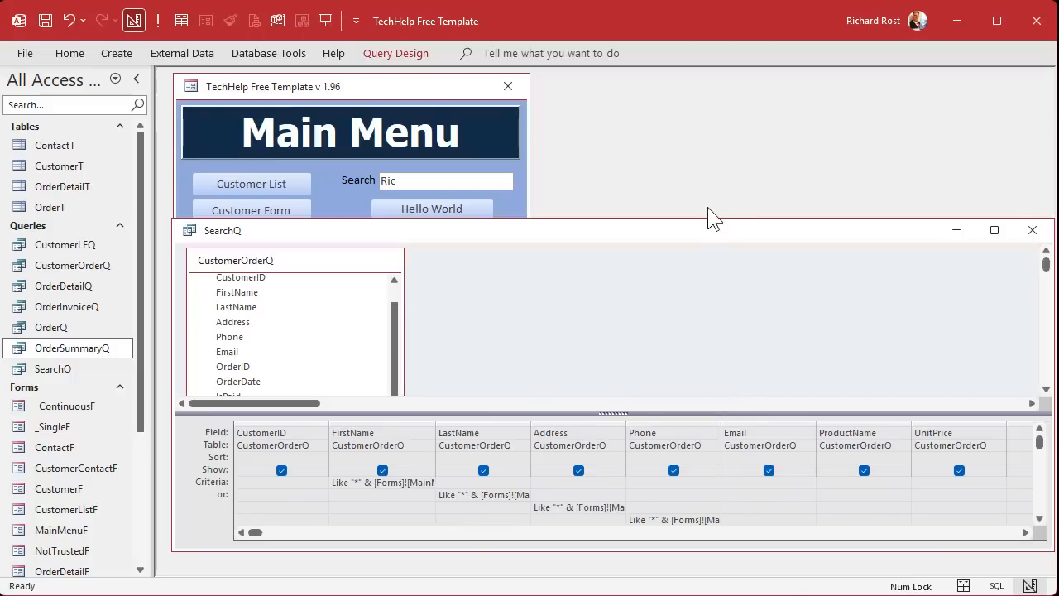
Enlarge the SearchQ window and copy the same Like criterion into Email, ProductName and UnitPrice, each on the next "or" row
{"action": "left_click_drag", "start_coordinate": [710, 220], "coordinate": [708, 96]}
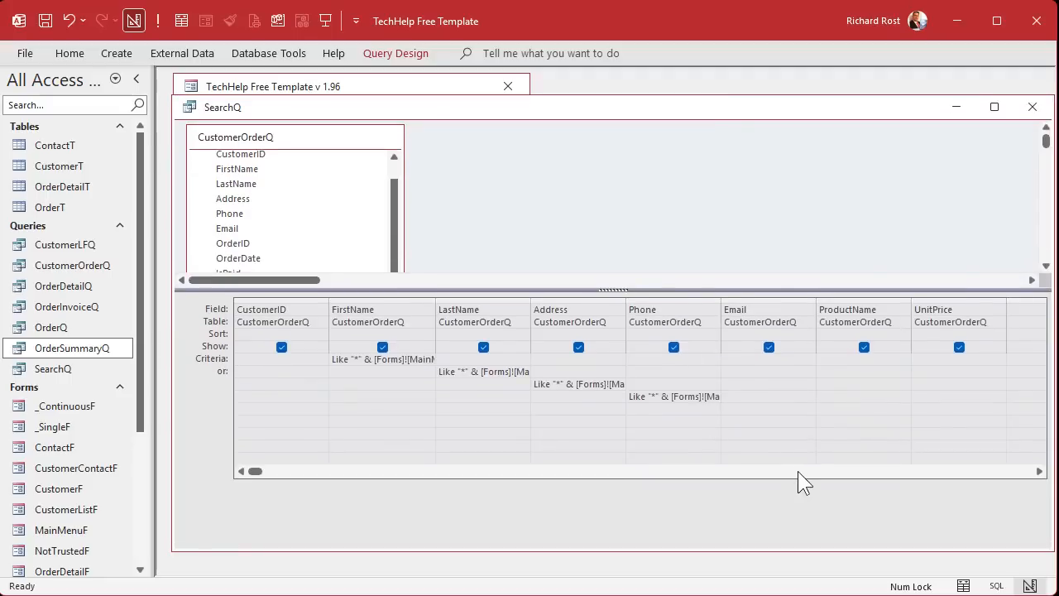
{"action": "key", "text": "ctrl+v"}
{"action": "key", "text": "Tab"}
{"action": "key", "text": "Down"}
{"action": "key", "text": "ctrl+v"}
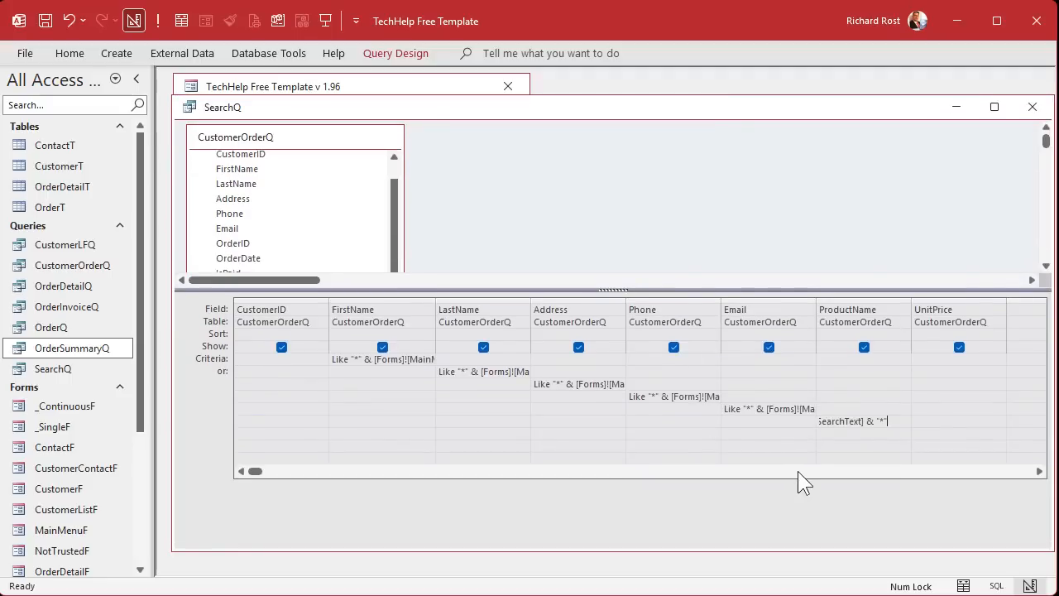
{"action": "key", "text": "Tab"}
{"action": "key", "text": "Down"}
{"action": "key", "text": "ctrl+v"}
{"action": "key", "text": "Tab"}
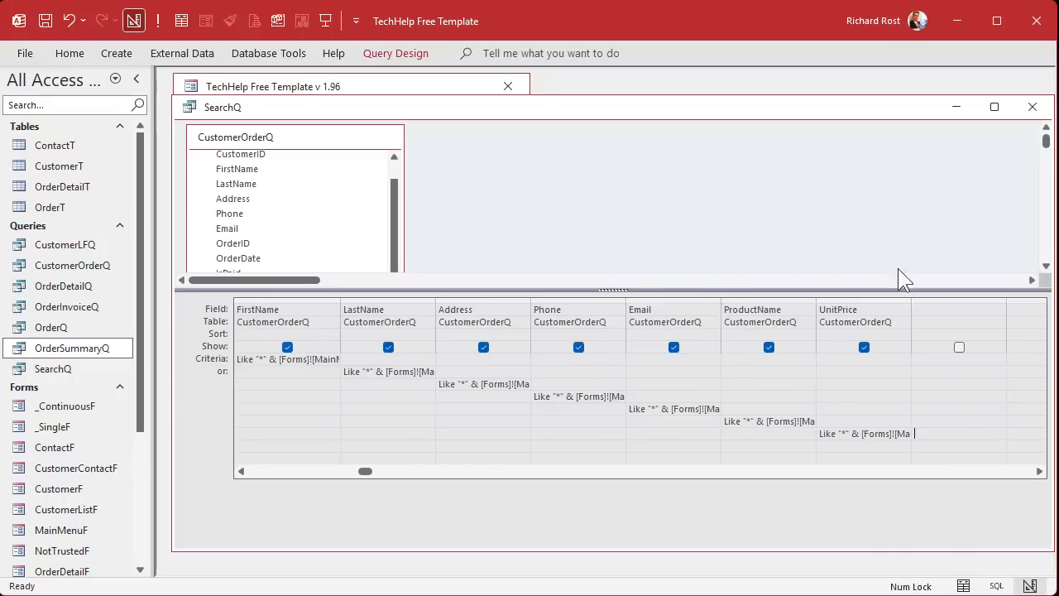
{"action": "left_click", "coordinate": [314, 469]}
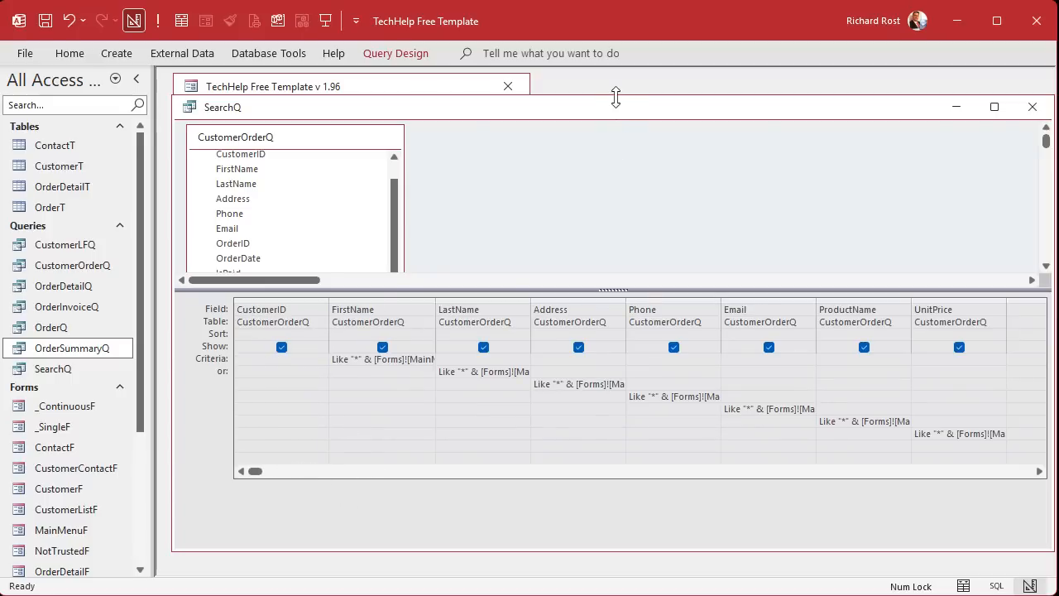
Uncover the Main Menu, search for "phas", run SearchQ to check the ProductName column, and return the query to Design view
{"action": "left_click_drag", "start_coordinate": [615, 97], "coordinate": [616, 261]}
{"action": "left_click", "coordinate": [340, 179]}
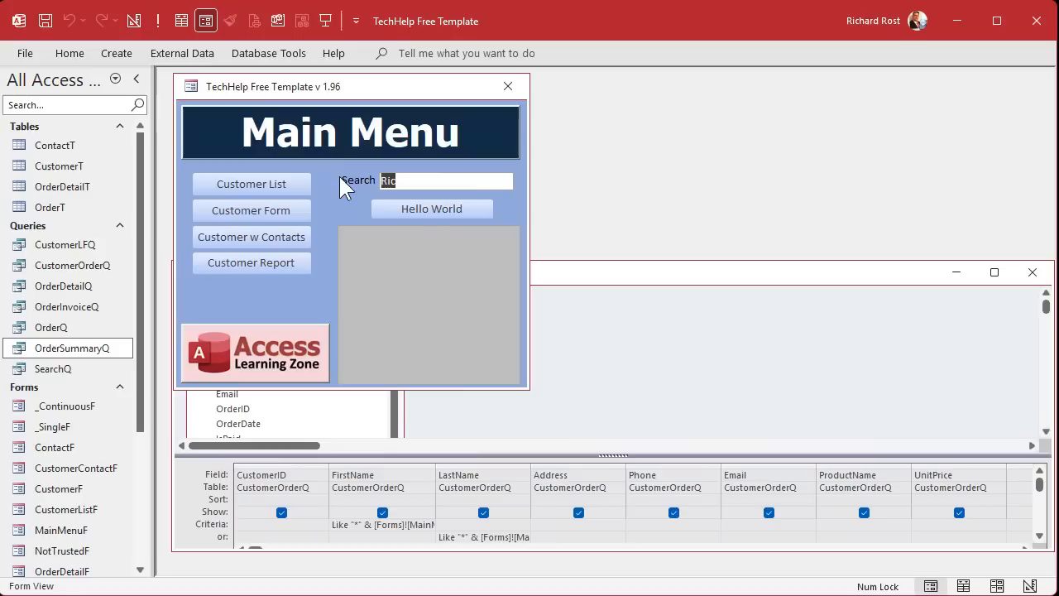
{"action": "type", "text": "phas"}
{"action": "key", "text": "Tab"}
{"action": "left_click", "coordinate": [604, 278]}
{"action": "left_click", "coordinate": [158, 21]}
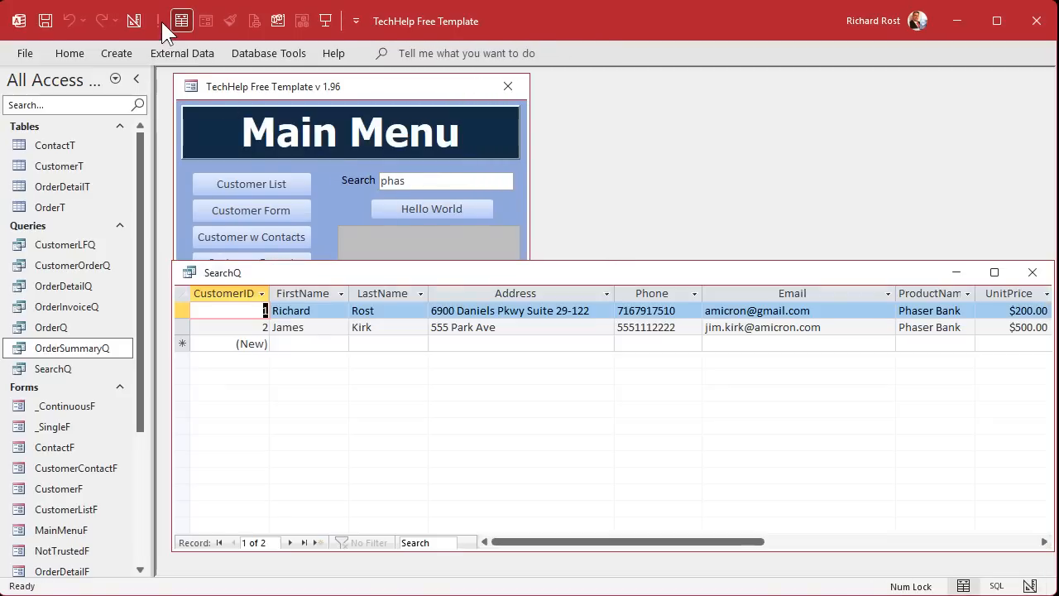
{"action": "left_click", "coordinate": [920, 293]}
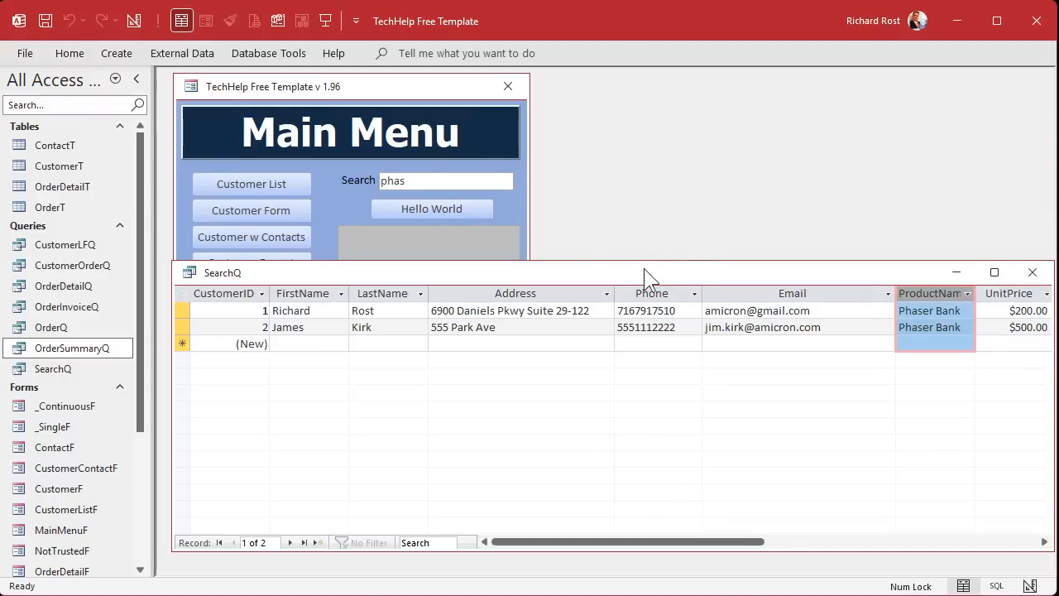
{"action": "left_click", "coordinate": [134, 21]}
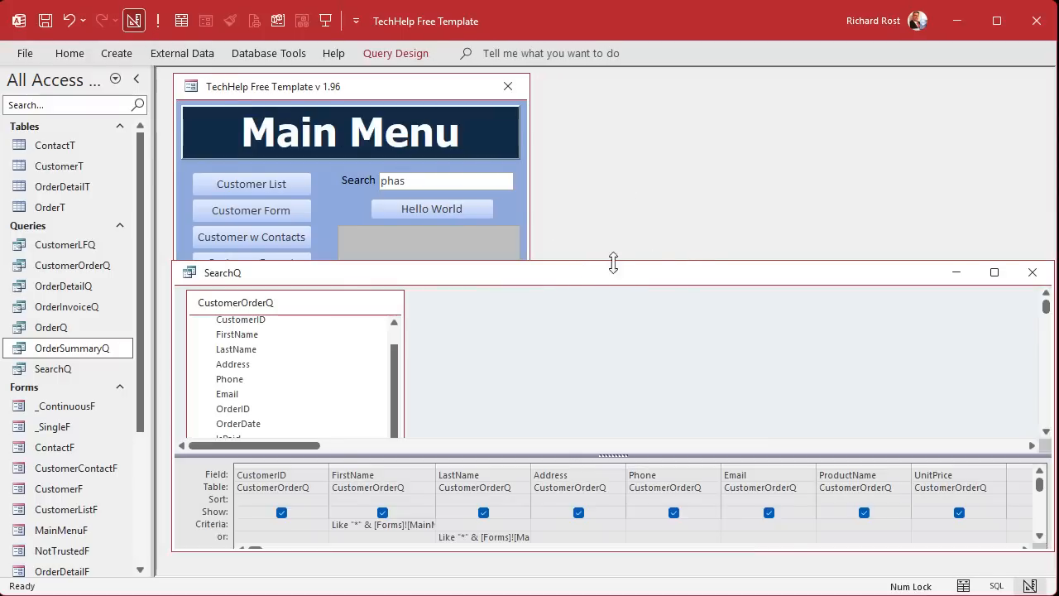
Clear the Main Menu's Search box and show SearchQ in Datasheet view
{"action": "left_click", "coordinate": [360, 168]}
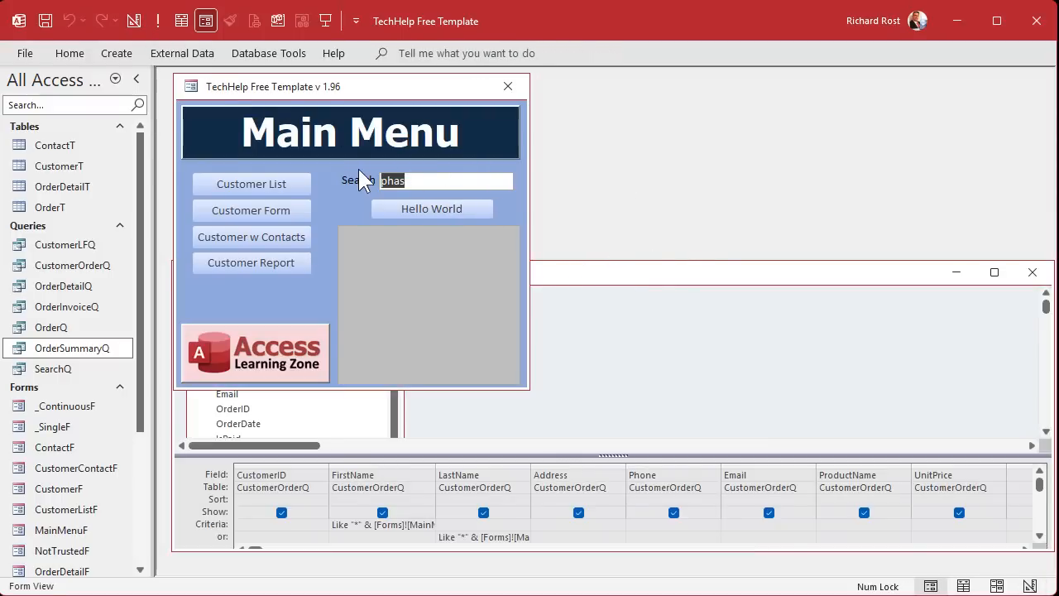
{"action": "key", "text": "Delete"}
{"action": "key", "text": "Tab"}
{"action": "left_click", "coordinate": [705, 271]}
{"action": "left_click", "coordinate": [181, 21]}
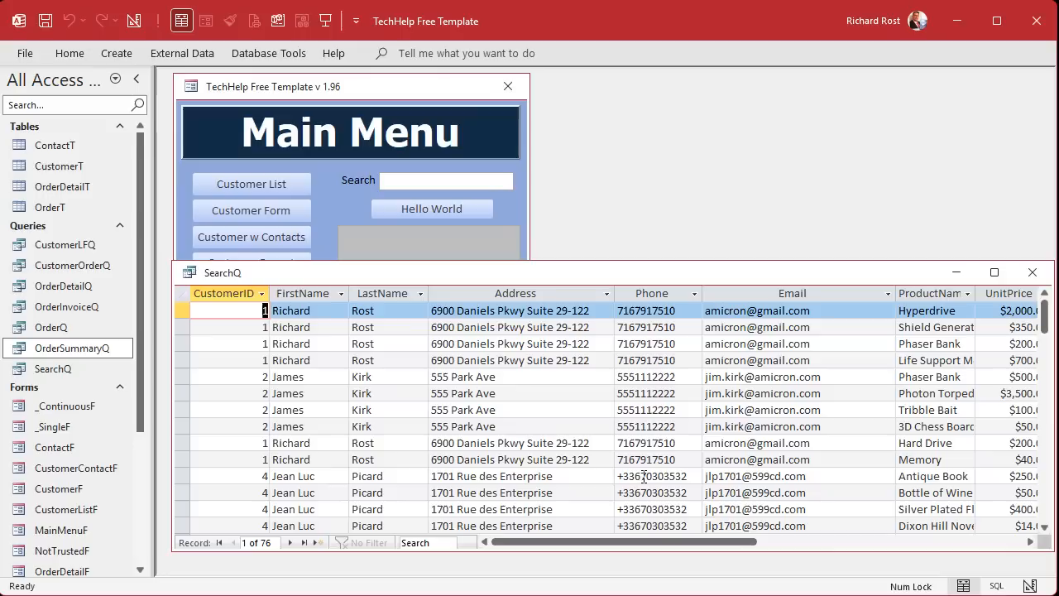
Enter 3367 in the Main Menu's Search box, requery the open SearchQ datasheet, and close the query
{"action": "left_click", "coordinate": [405, 181]}
{"action": "type", "text": "3"}
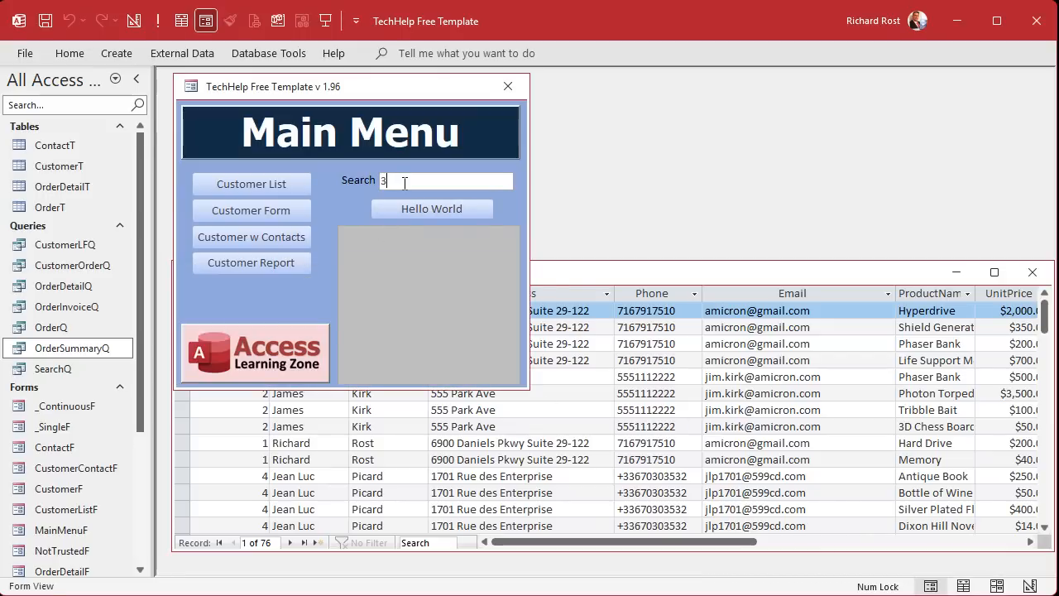
{"action": "type", "text": "367"}
{"action": "left_click", "coordinate": [651, 282]}
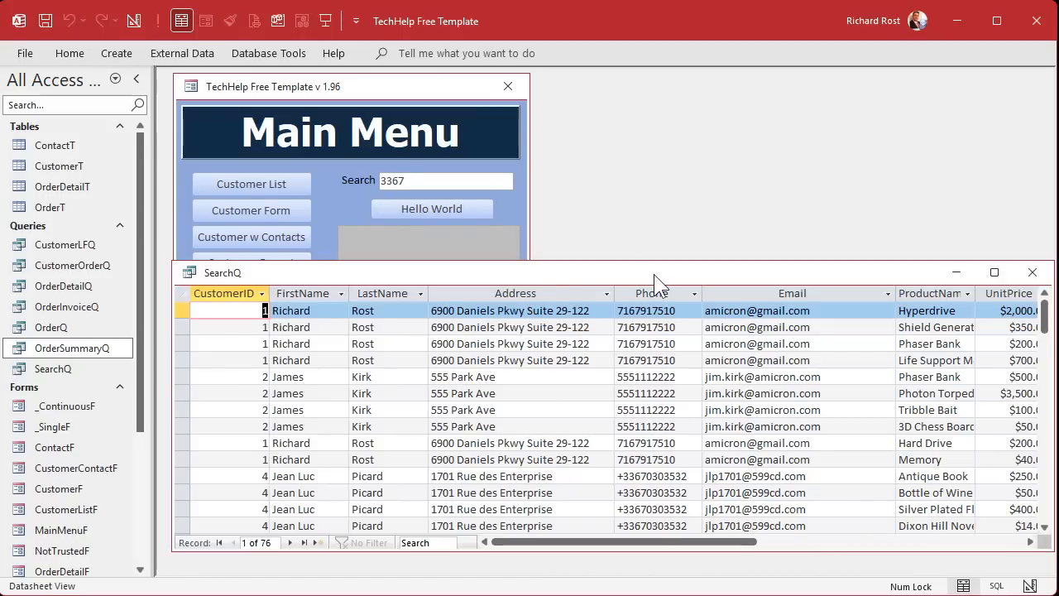
{"action": "key", "text": "shift+F9"}
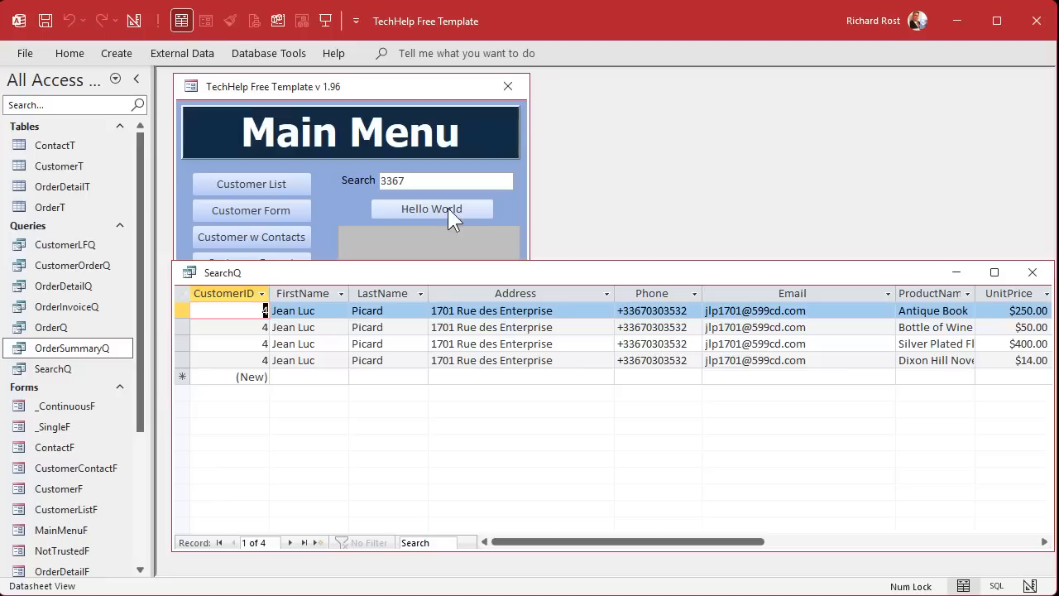
{"action": "left_click", "coordinate": [1033, 272]}
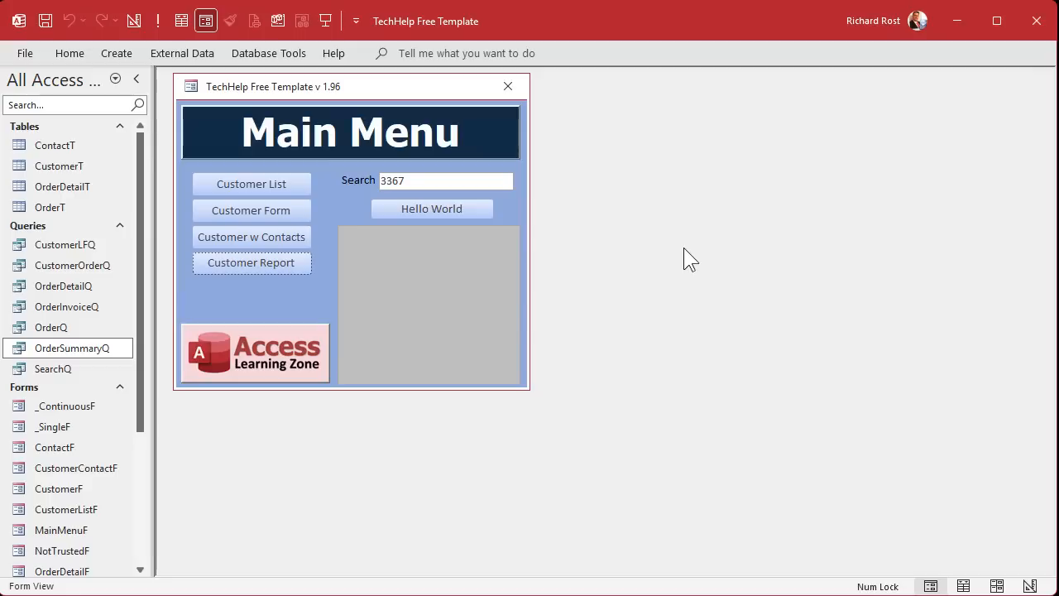
Open the Main Menu form in Design view and place a command button just below the Search label
{"action": "right_click", "coordinate": [384, 87]}
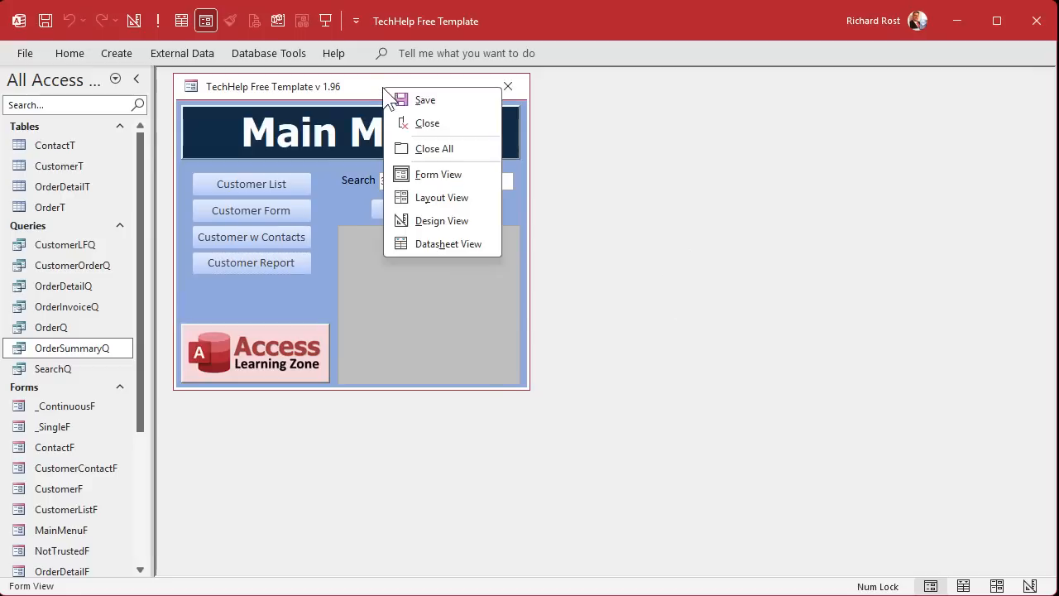
{"action": "left_click", "coordinate": [428, 228]}
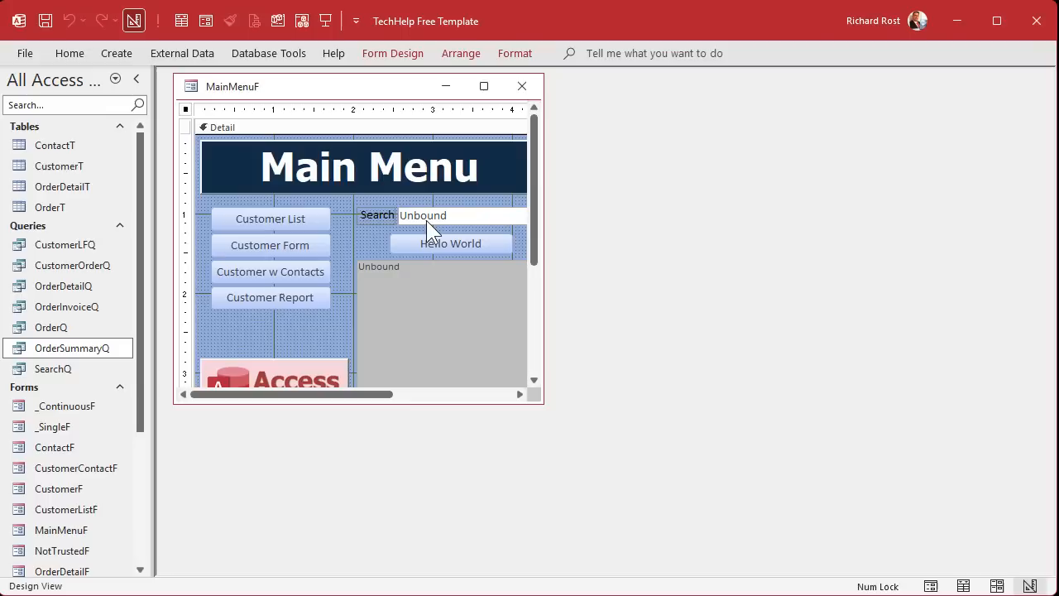
{"action": "left_click", "coordinate": [408, 58]}
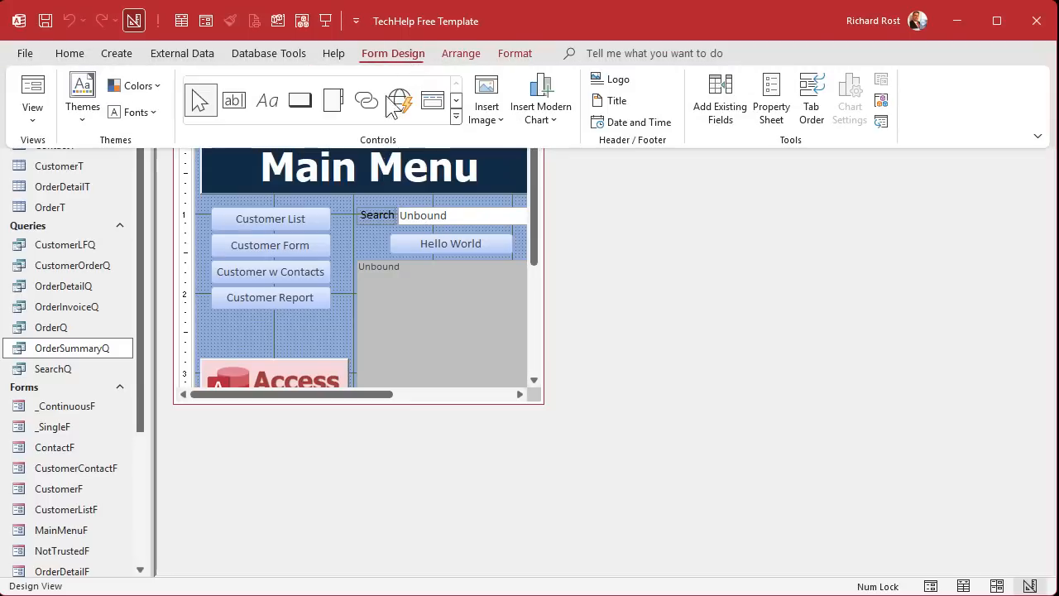
{"action": "left_click", "coordinate": [300, 101]}
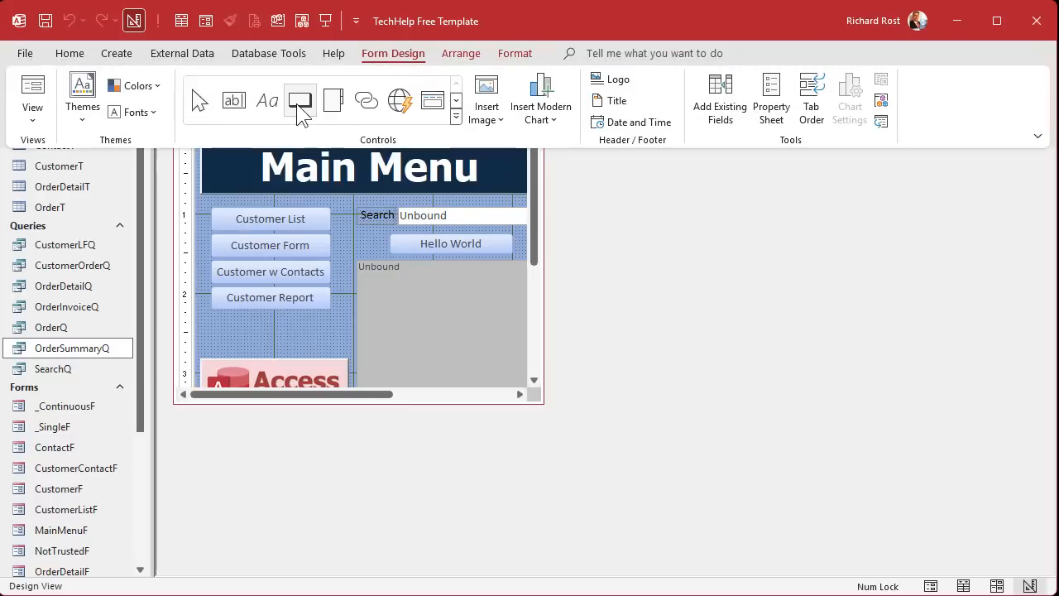
{"action": "left_click", "coordinate": [365, 229]}
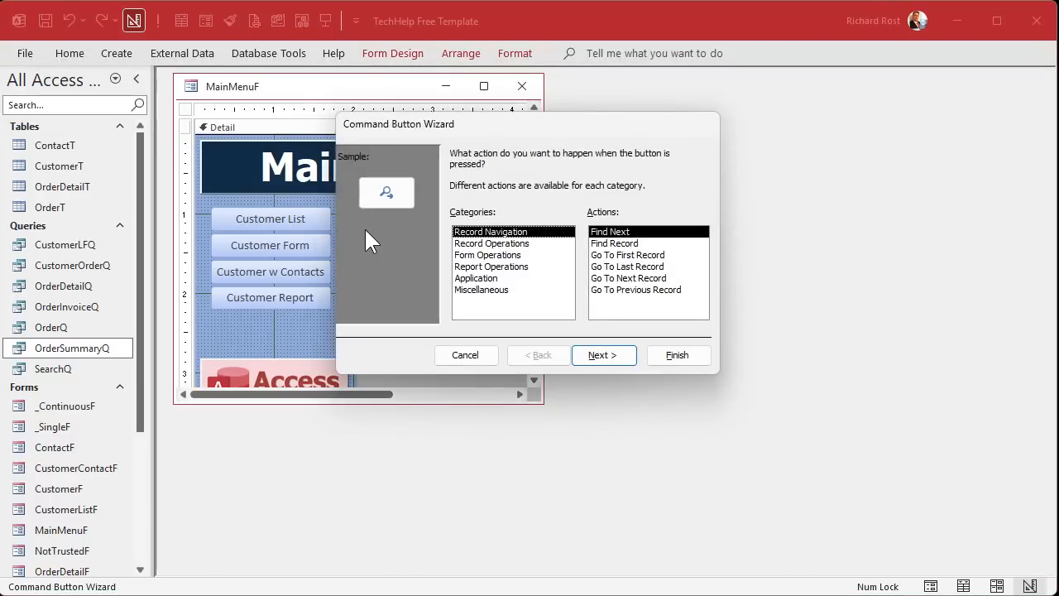
Set up the new command button to perform the Run Query action on SearchQ
{"action": "left_click", "coordinate": [484, 293]}
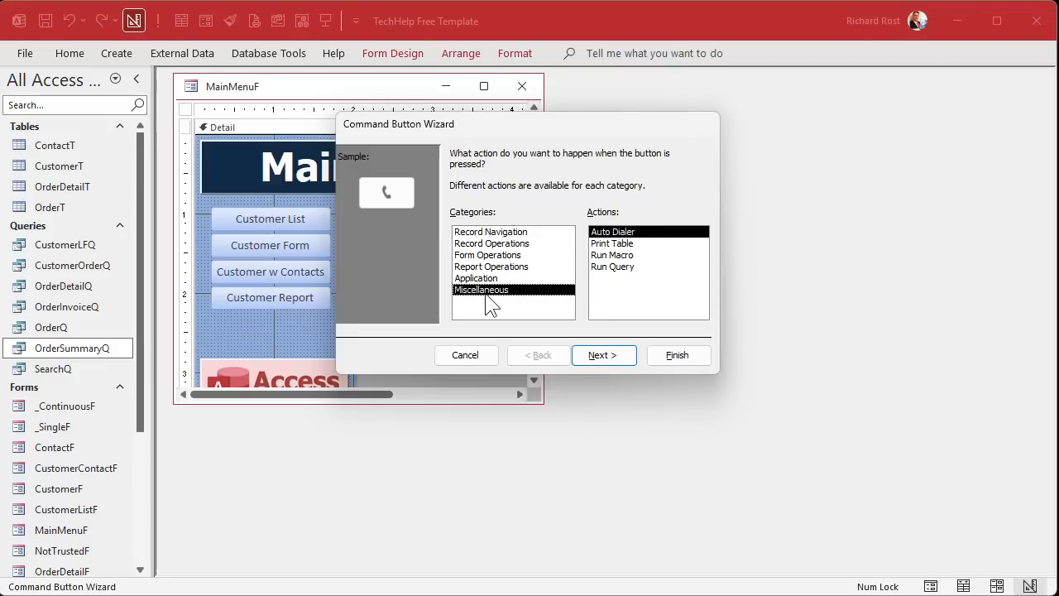
{"action": "left_click", "coordinate": [629, 269]}
{"action": "left_click", "coordinate": [608, 356]}
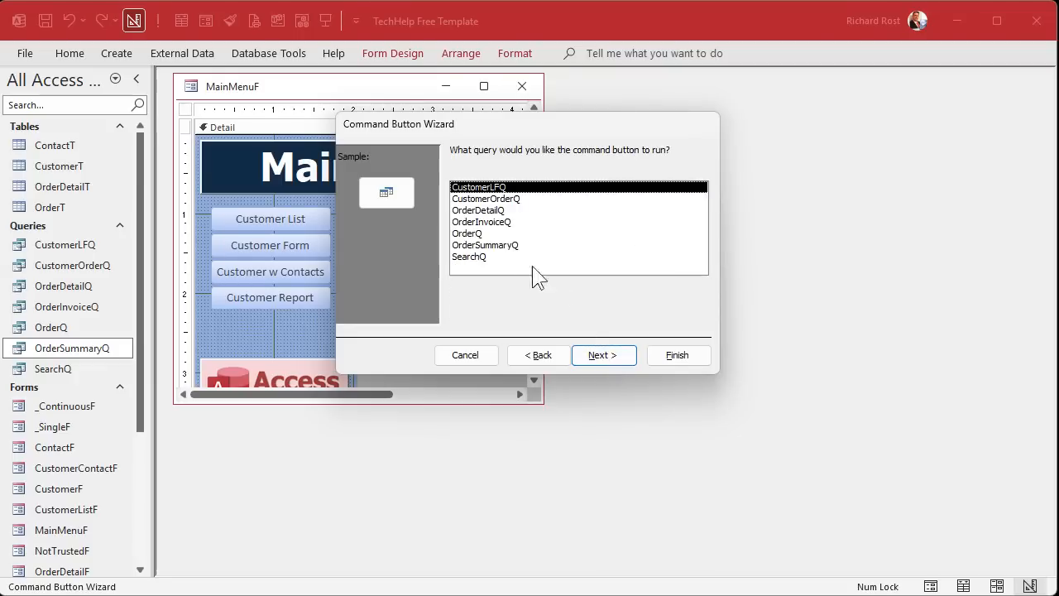
{"action": "left_click", "coordinate": [488, 257]}
{"action": "left_click", "coordinate": [612, 356]}
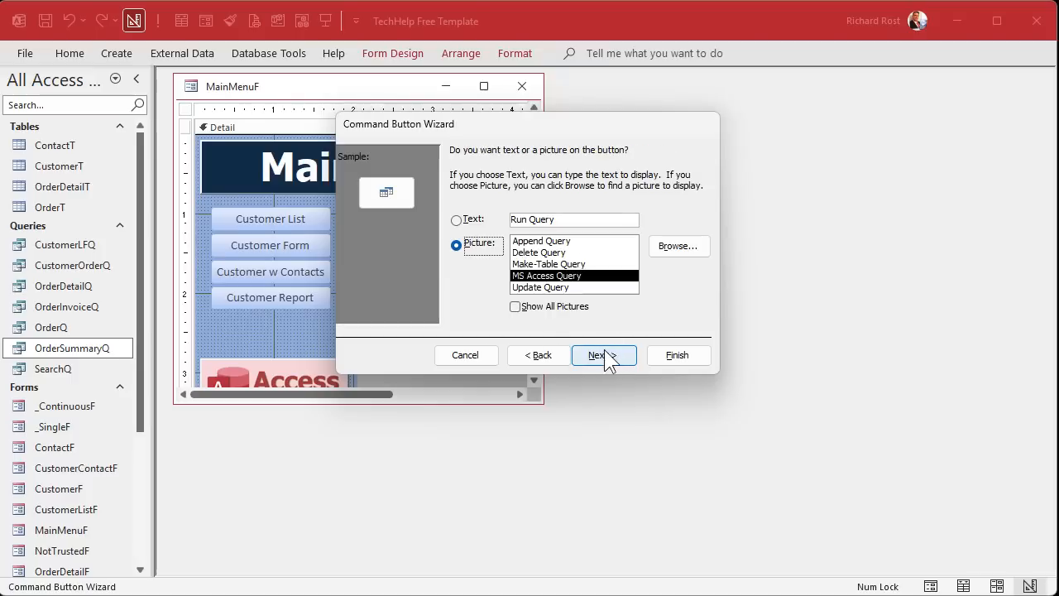
Give the button the text caption Run Query, name it SearchBtn, and place it just below the Search label
{"action": "left_click", "coordinate": [474, 220]}
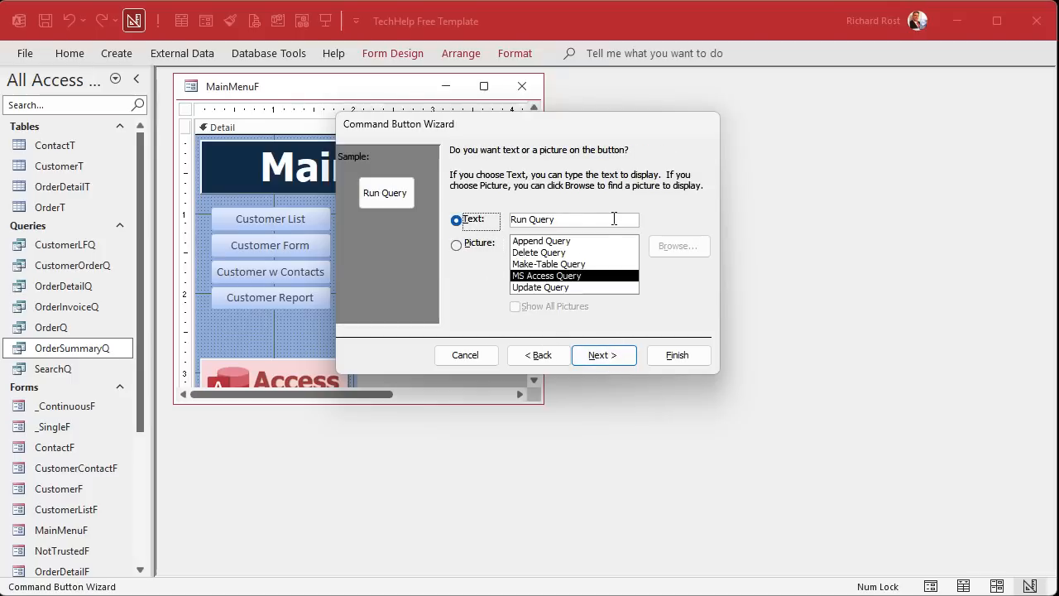
{"action": "left_click", "coordinate": [603, 356]}
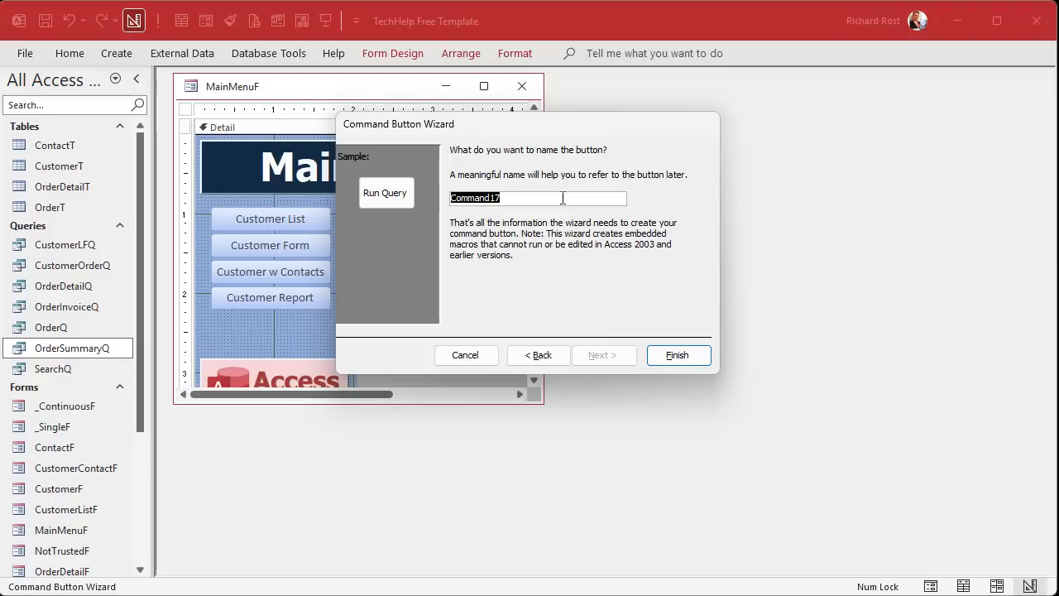
{"action": "type", "text": "SearchBtn"}
{"action": "left_click", "coordinate": [689, 360]}
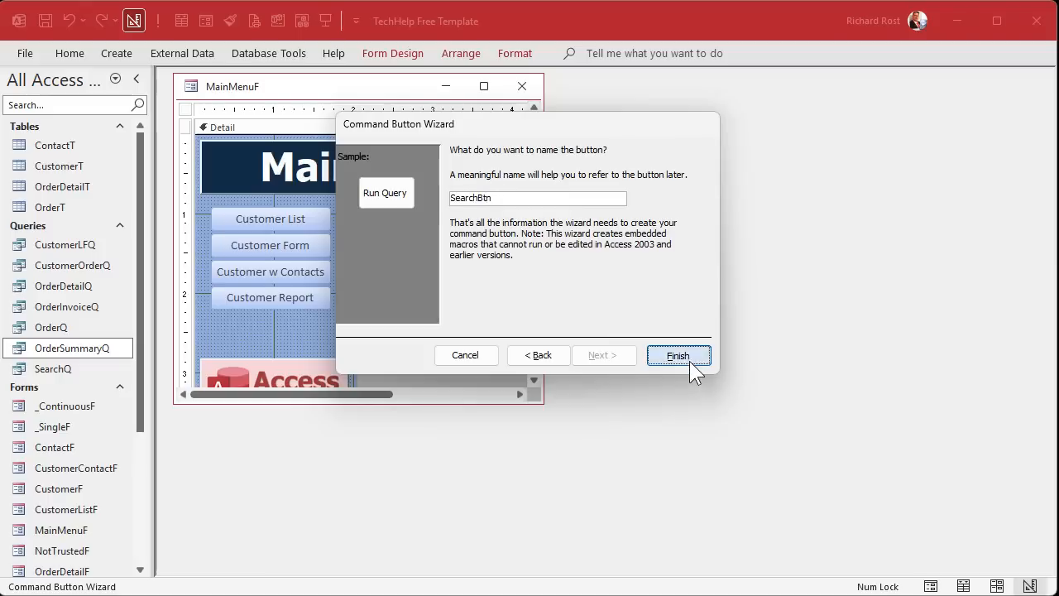
{"action": "left_click_drag", "start_coordinate": [406, 237], "coordinate": [377, 230]}
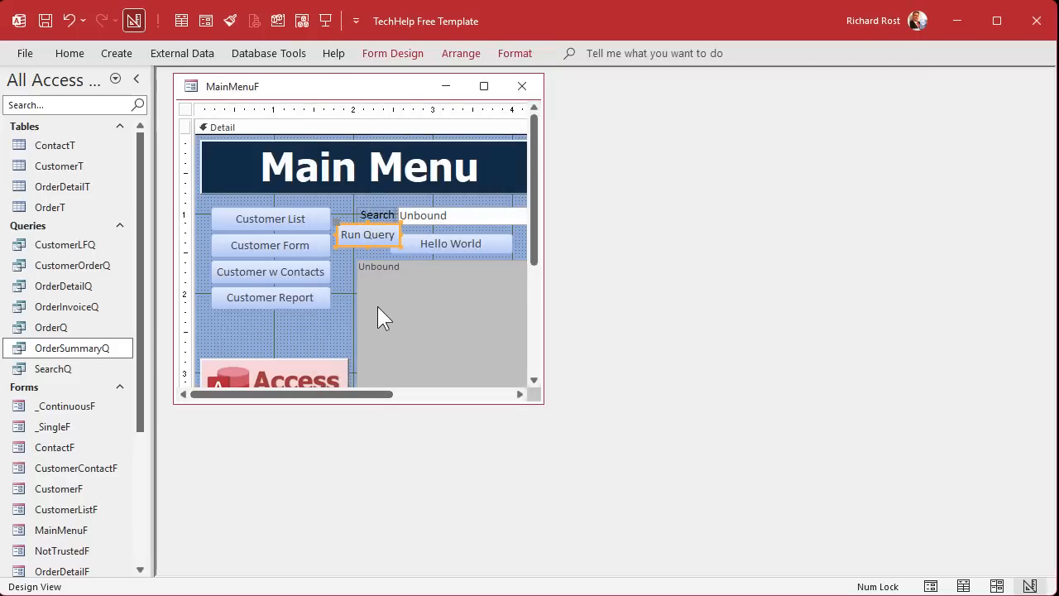
Reopen the Main Menu, test the Run Query button with a customer's last name, and close the resulting datasheet
{"action": "left_click", "coordinate": [521, 86]}
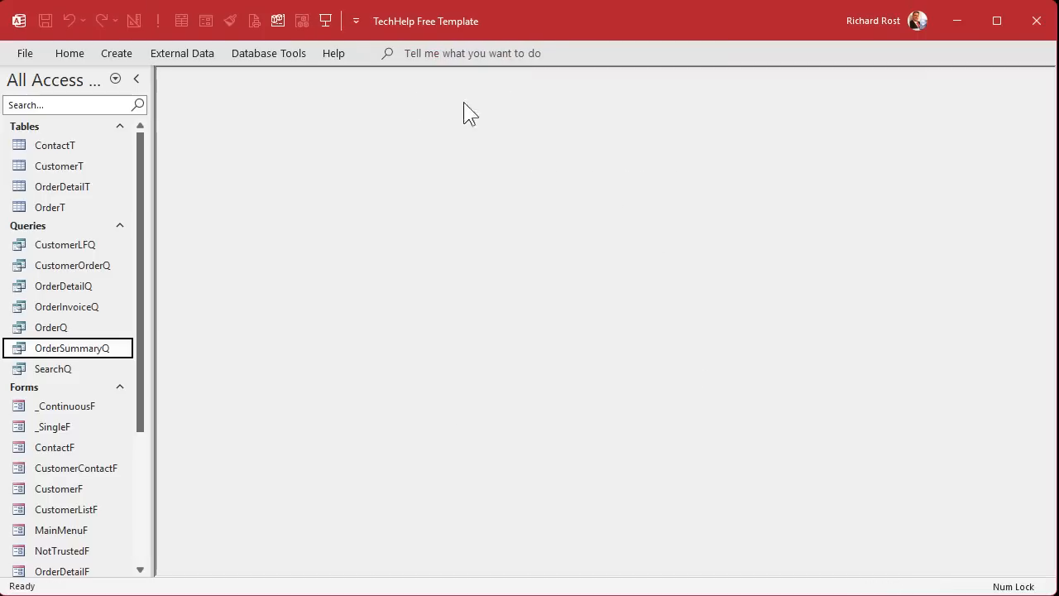
{"action": "left_click", "coordinate": [323, 24]}
{"action": "left_click", "coordinate": [436, 179]}
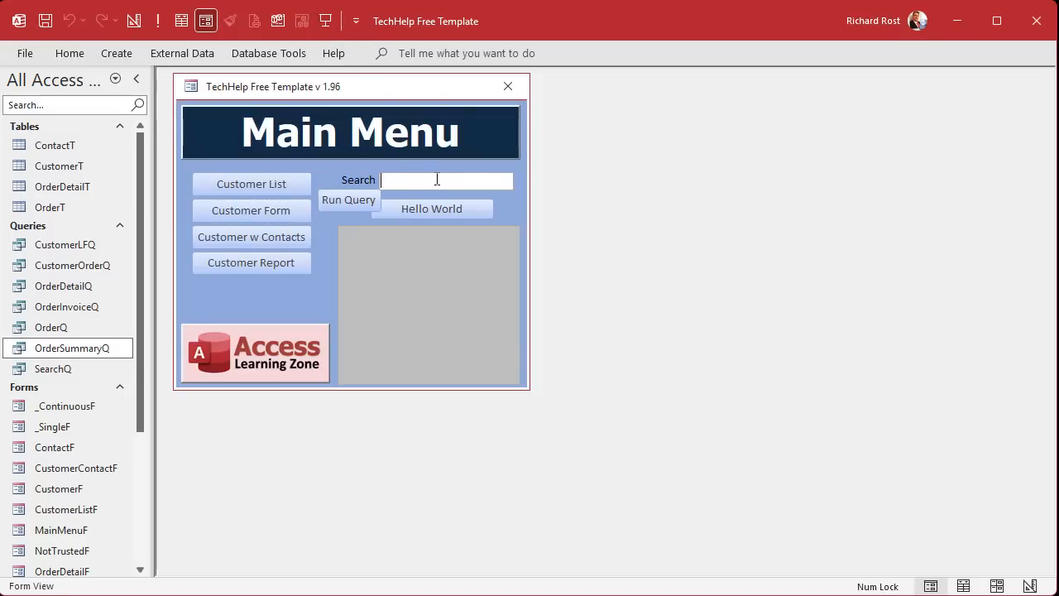
{"action": "type", "text": "rost"}
{"action": "left_click", "coordinate": [343, 202]}
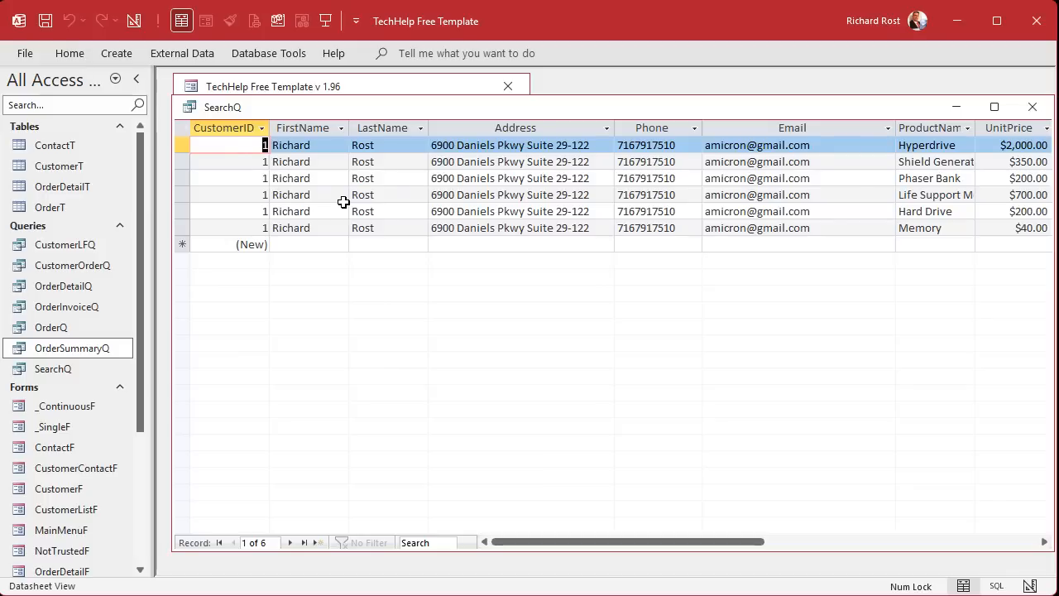
{"action": "left_click", "coordinate": [1032, 107]}
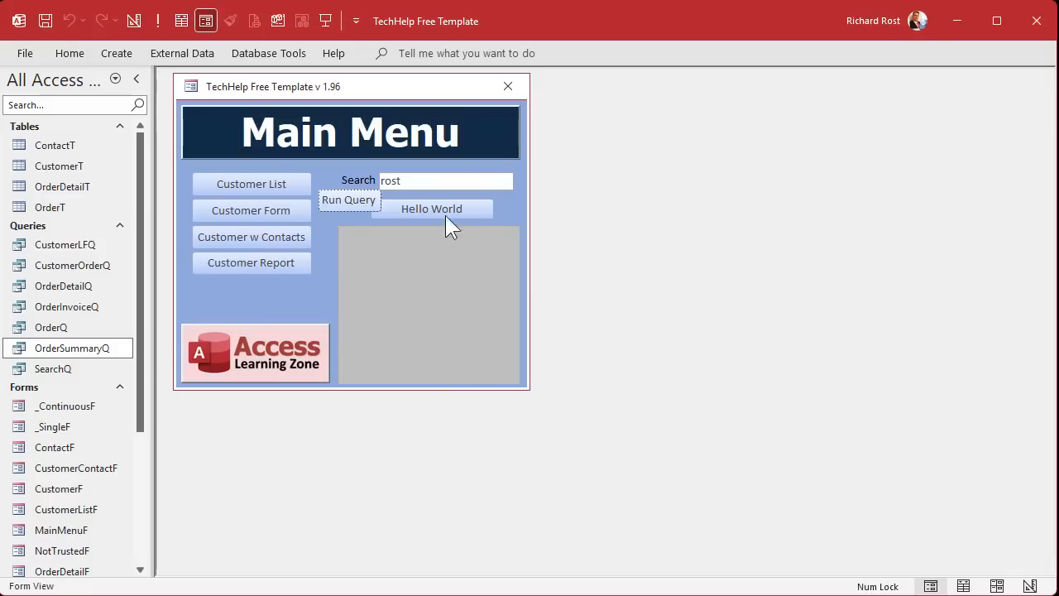
Enter "hype" in the Main Menu's Search box, run the query with the Run Query button, and close the results
{"action": "left_click", "coordinate": [337, 172]}
{"action": "type", "text": "hype"}
{"action": "left_click", "coordinate": [339, 202]}
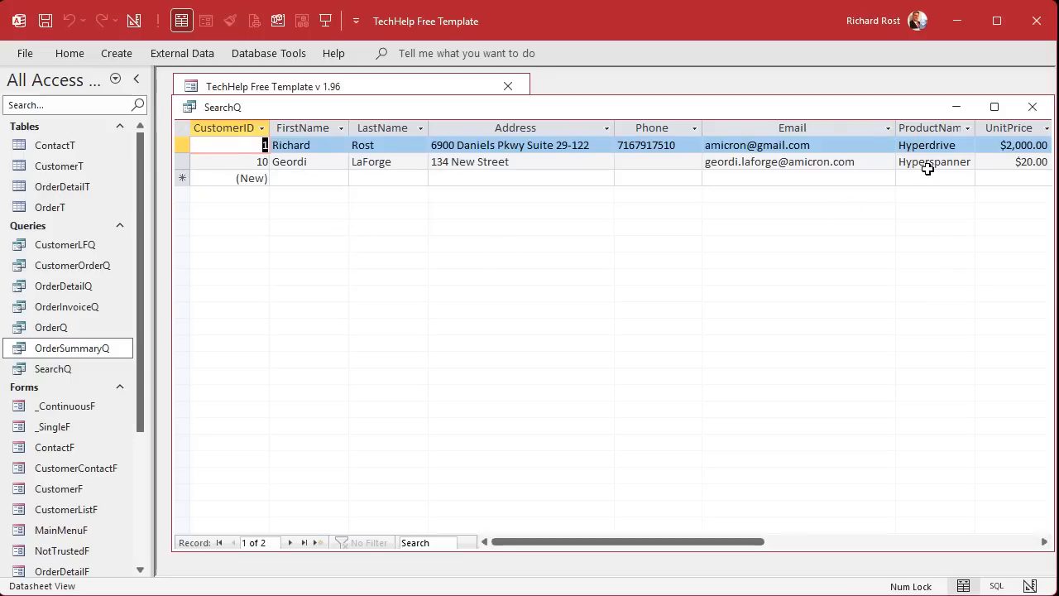
{"action": "left_click", "coordinate": [1033, 106]}
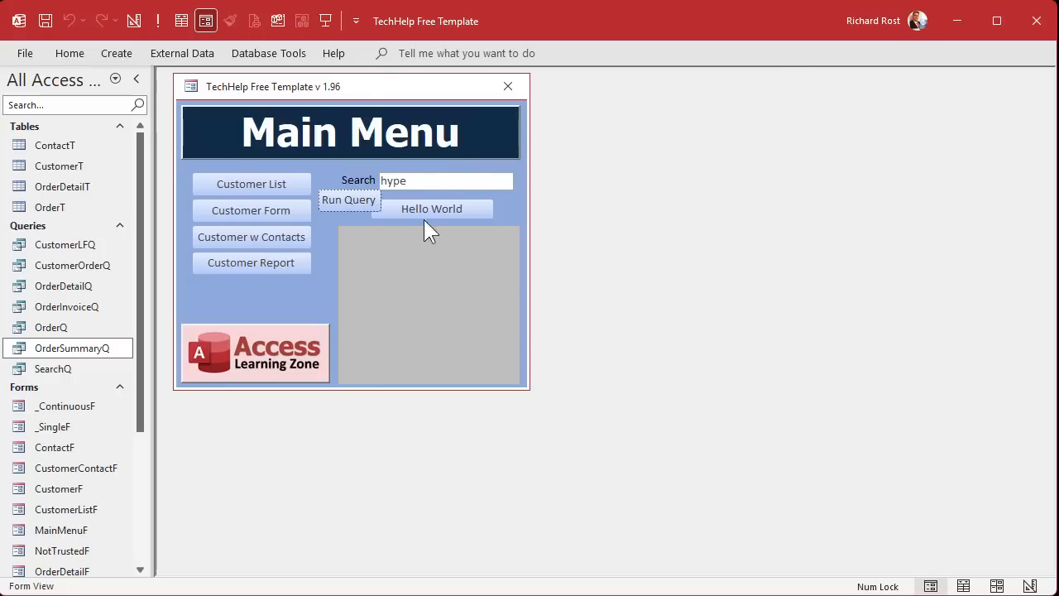
In the Main Menu form's Design view, delete the Run Query button and align the Hello World button under the Search box
{"action": "left_click", "coordinate": [430, 181]}
{"action": "right_click", "coordinate": [390, 91]}
{"action": "left_click", "coordinate": [437, 222]}
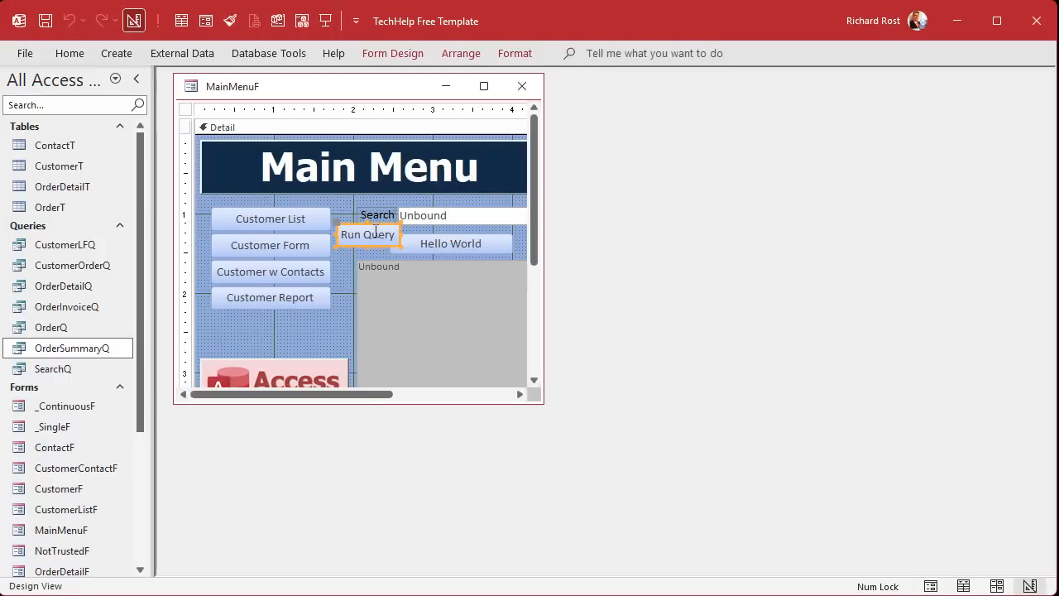
{"action": "key", "text": "Delete"}
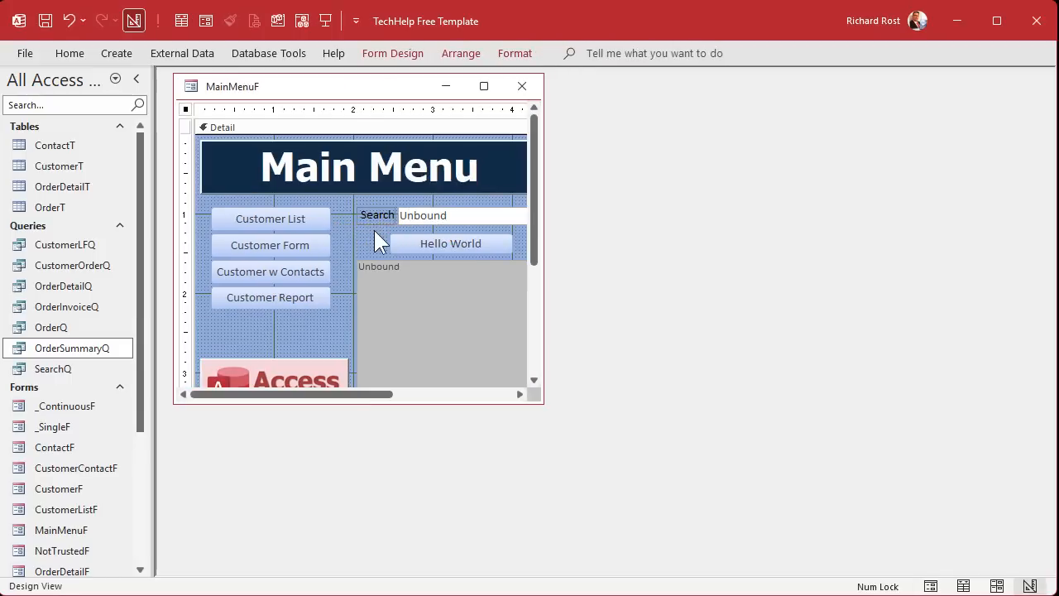
{"action": "left_click", "coordinate": [421, 245]}
{"action": "left_click_drag", "start_coordinate": [422, 246], "coordinate": [429, 242]}
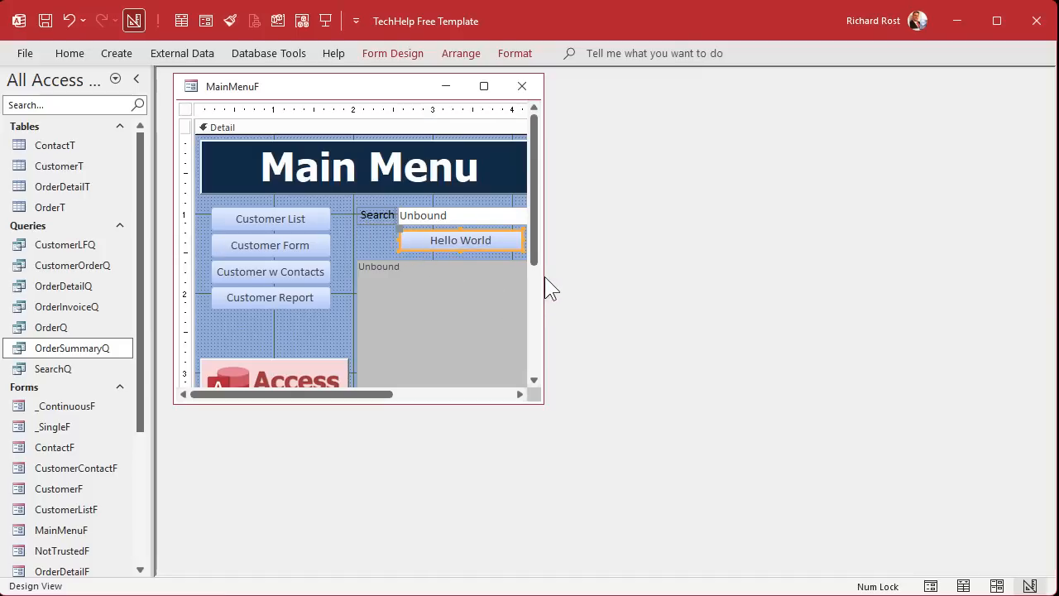
Widen the MainMenuF window and change the Hello World button's caption to Search
{"action": "left_click_drag", "start_coordinate": [544, 273], "coordinate": [664, 274]}
{"action": "left_click", "coordinate": [508, 239]}
{"action": "left_click_drag", "start_coordinate": [508, 239], "coordinate": [370, 223]}
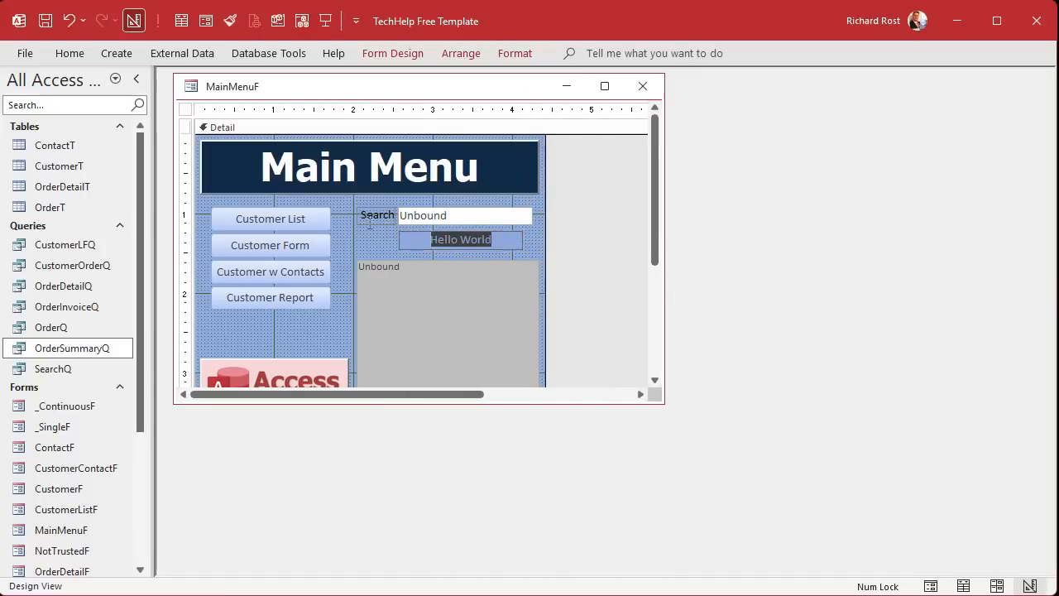
{"action": "type", "text": "Search"}
{"action": "key", "text": "Return"}
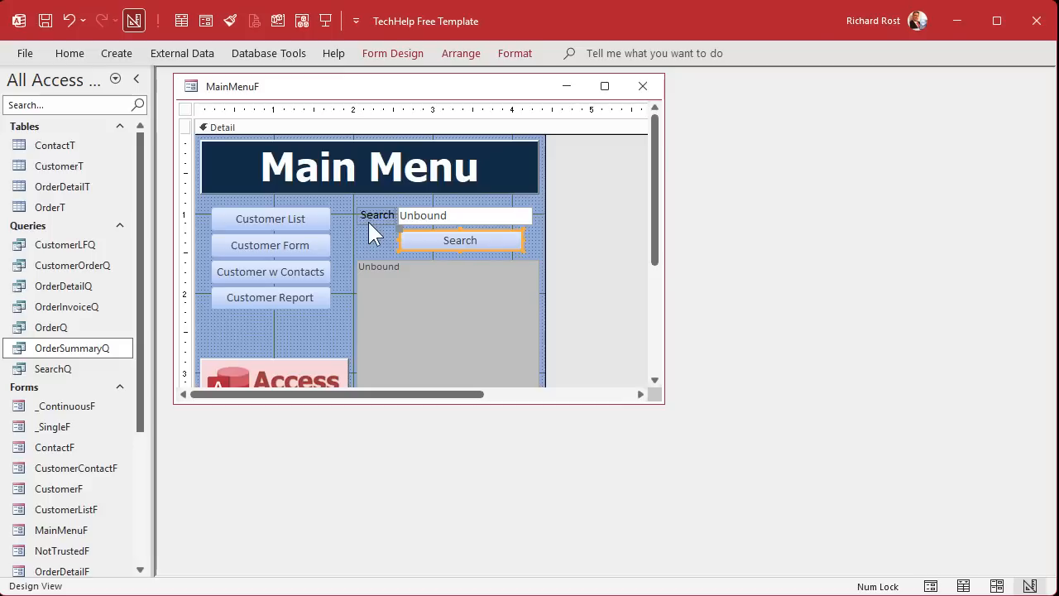
In the Search button's click event code, replace the Status "Hello world!" line with DoCmd.OpenQuery "SearchQ"
{"action": "right_click", "coordinate": [426, 241]}
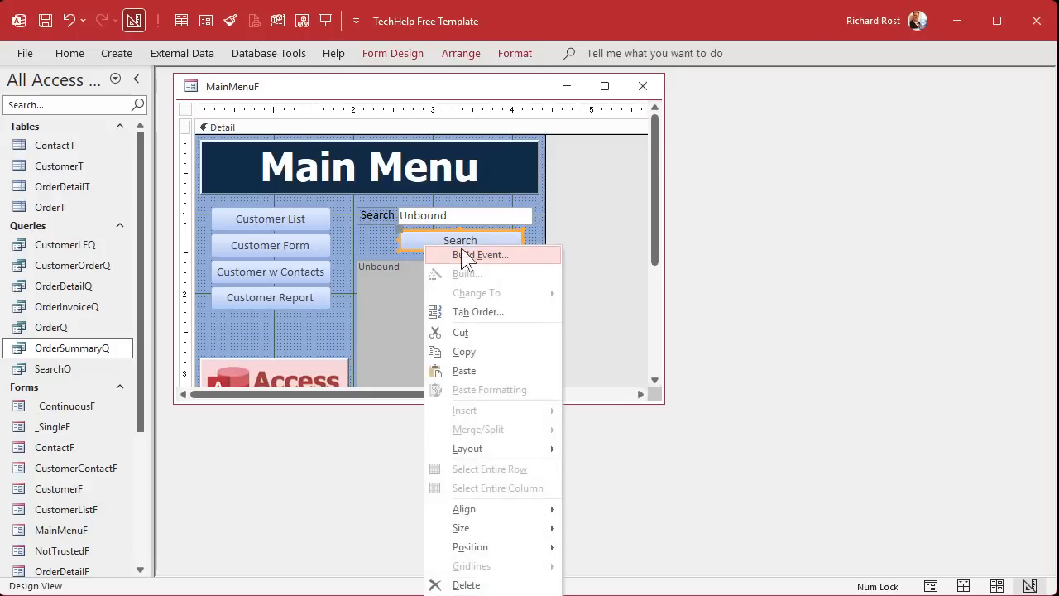
{"action": "left_click", "coordinate": [488, 257]}
{"action": "left_click_drag", "start_coordinate": [1058, 257], "coordinate": [711, 14]}
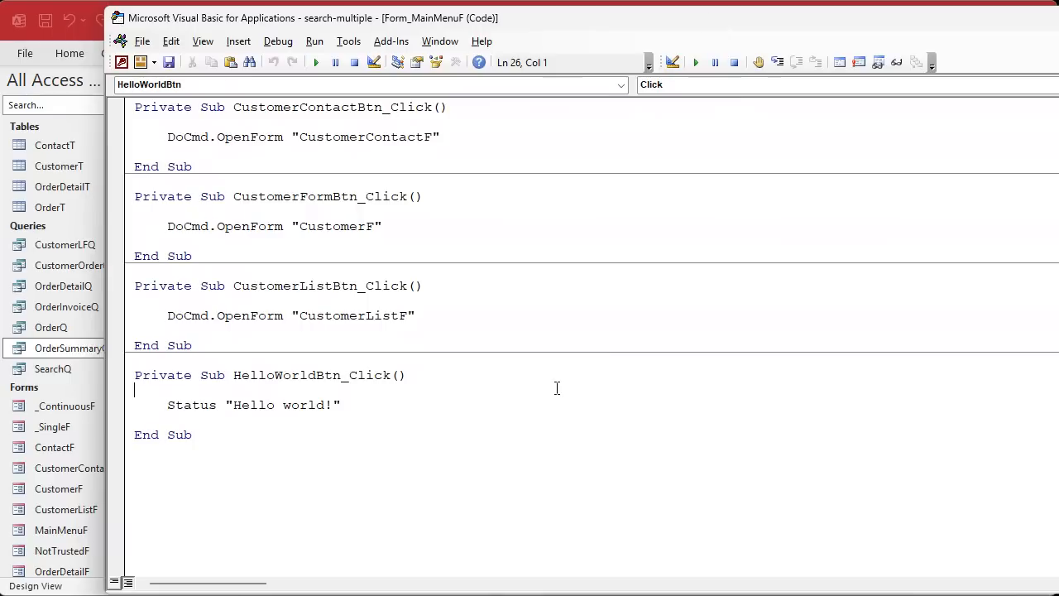
{"action": "left_click_drag", "start_coordinate": [234, 375], "coordinate": [410, 371]}
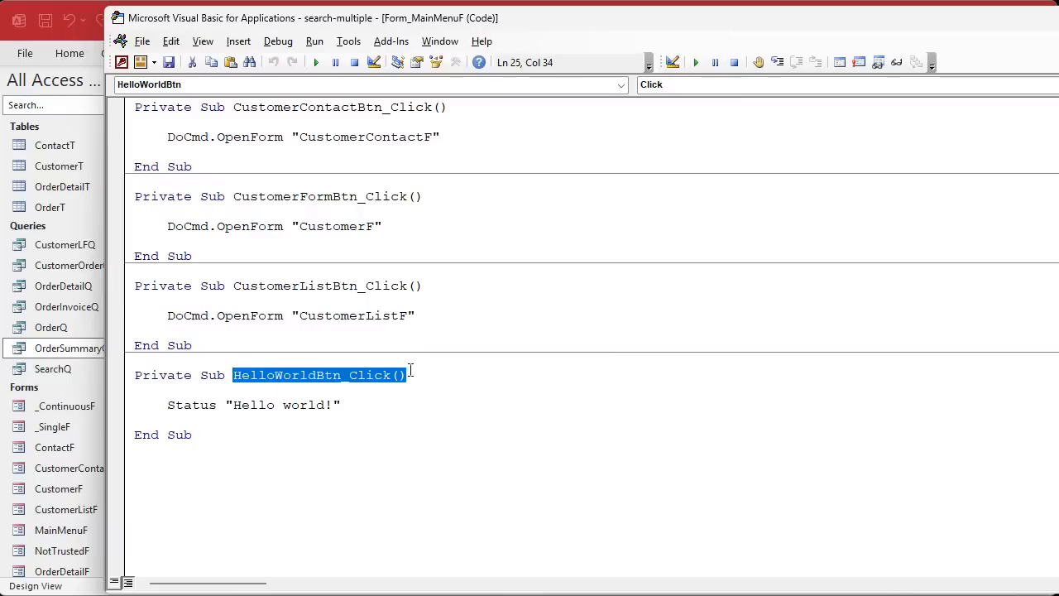
{"action": "left_click", "coordinate": [167, 405]}
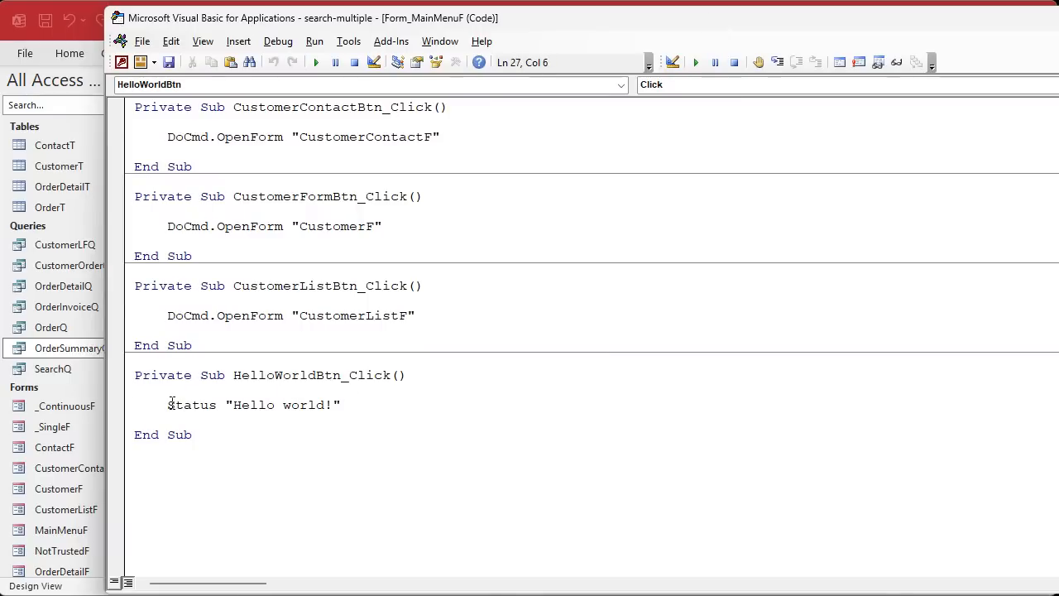
{"action": "left_click_drag", "start_coordinate": [167, 405], "coordinate": [393, 402]}
{"action": "key", "text": "Delete"}
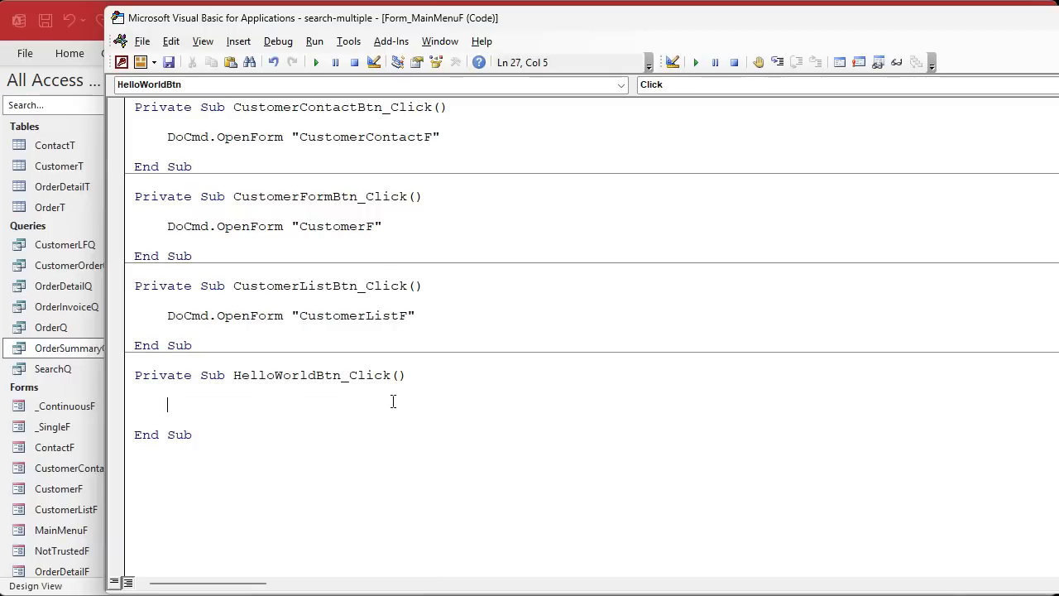
{"action": "type", "text": "docmd."}
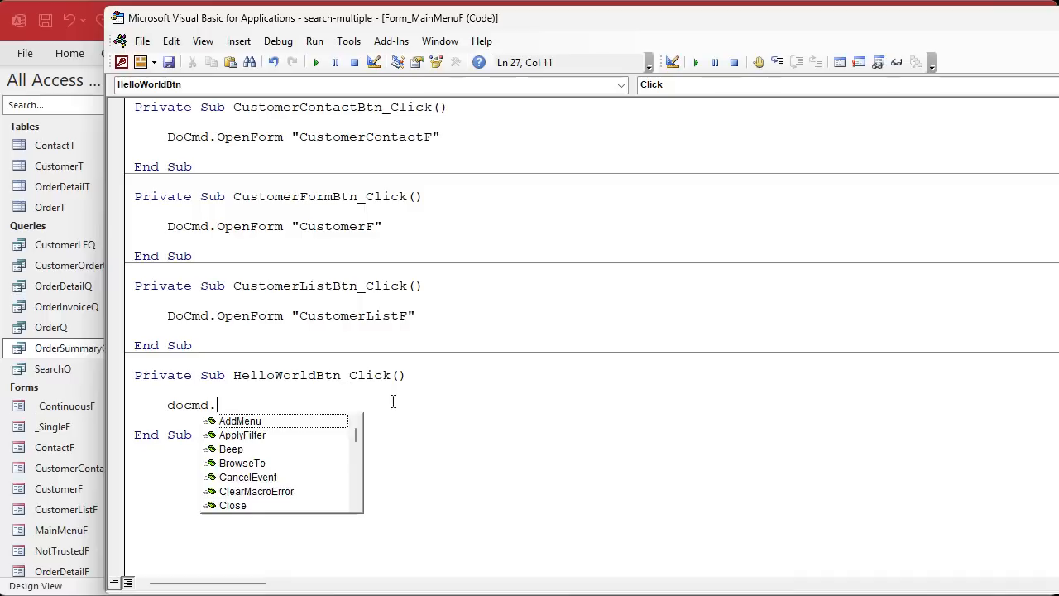
{"action": "type", "text": "OpenQuery \"SearchQ\""}
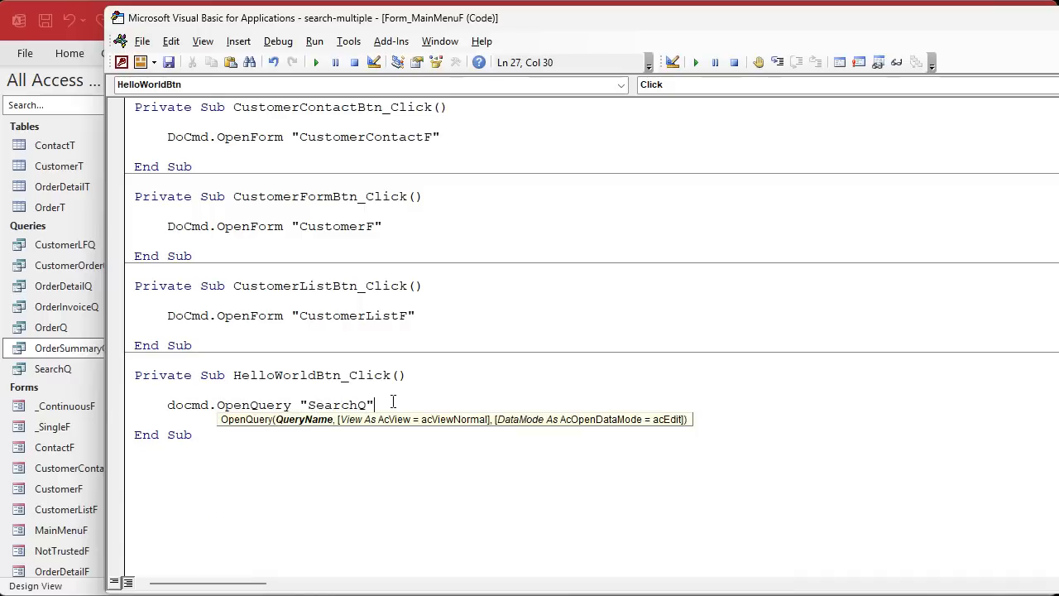
{"action": "key", "text": "Return"}
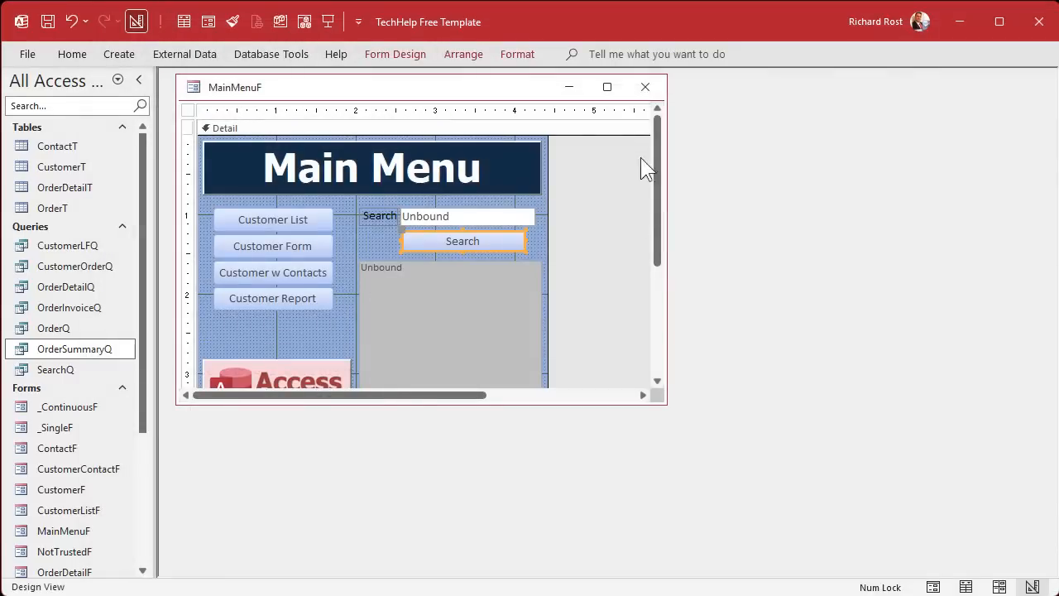
Save and reopen the Main Menu form, and test its Search button with a customer's first name
{"action": "left_click", "coordinate": [644, 88]}
{"action": "left_click", "coordinate": [540, 394]}
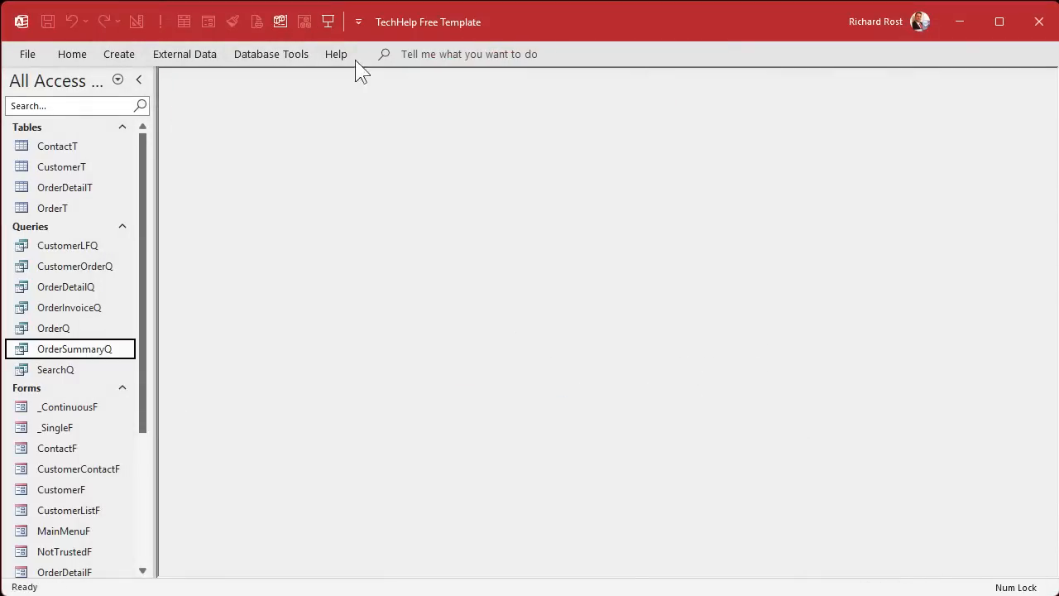
{"action": "left_click", "coordinate": [328, 23]}
{"action": "left_click", "coordinate": [434, 182]}
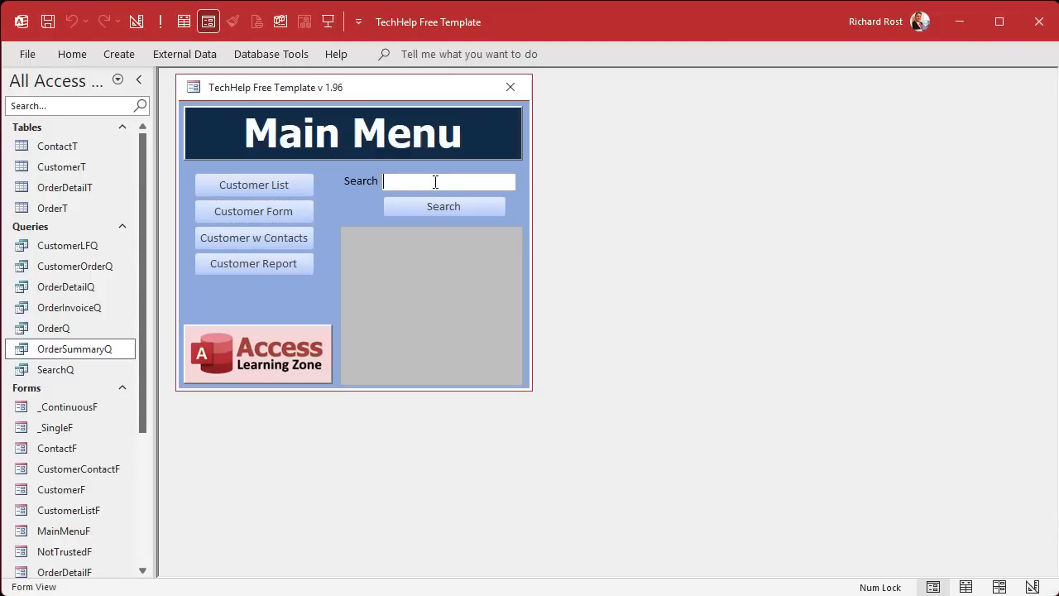
{"action": "type", "text": "jean"}
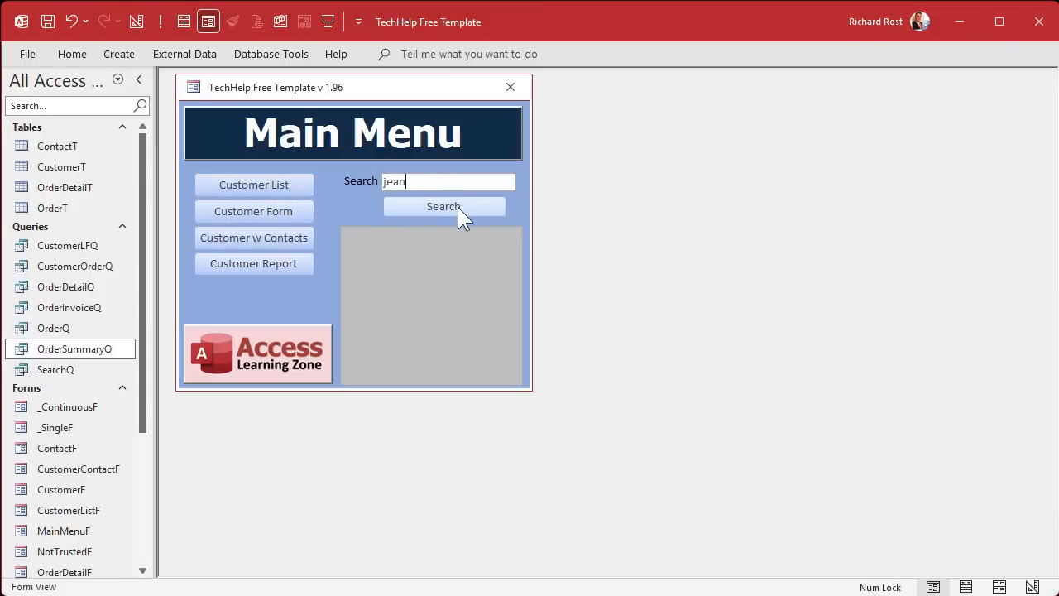
{"action": "left_click", "coordinate": [459, 207]}
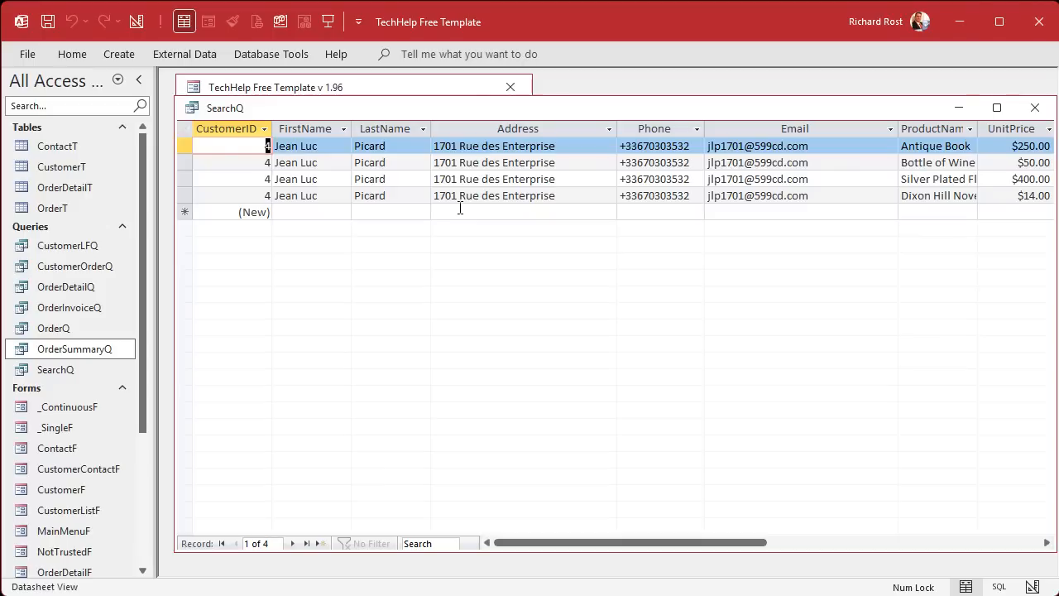
Select the CustomerID column in the SearchQ results and move the datasheet window down to uncover the Main Menu's Search box
{"action": "left_click", "coordinate": [243, 129]}
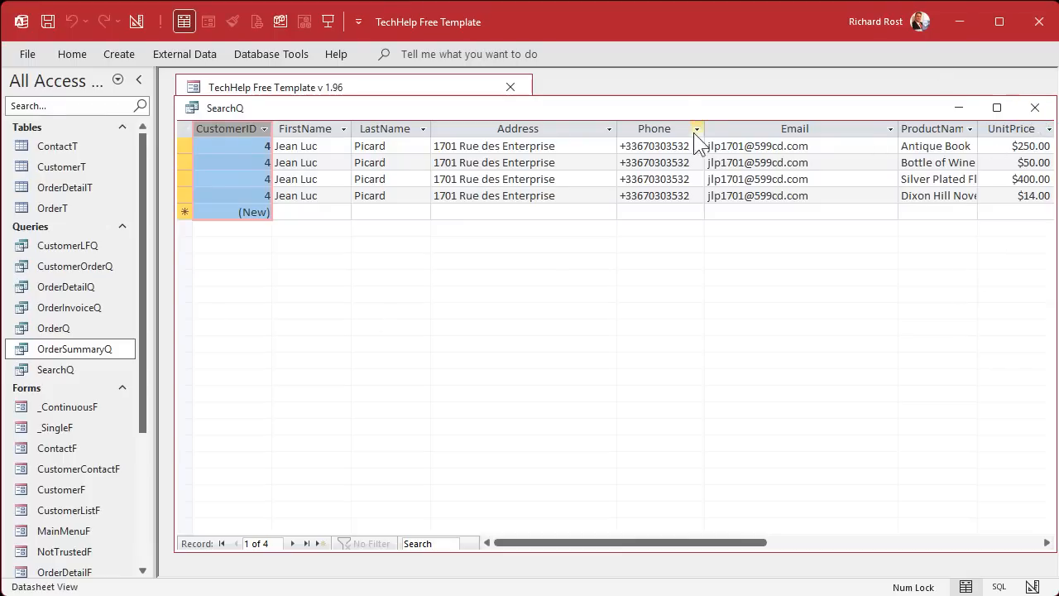
{"action": "left_click_drag", "start_coordinate": [686, 97], "coordinate": [688, 219]}
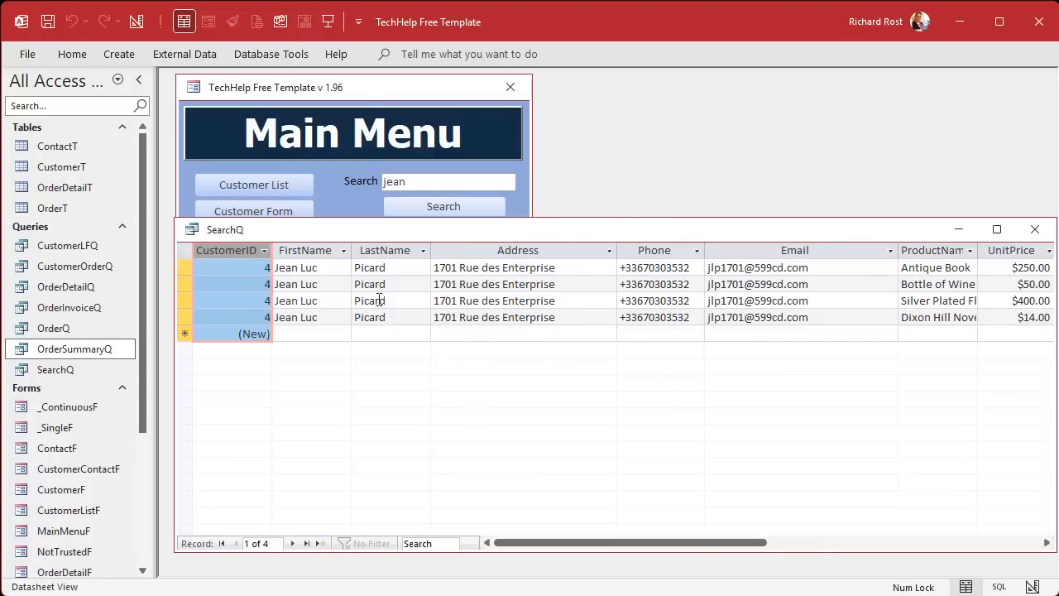
{"action": "left_click", "coordinate": [66, 408]}
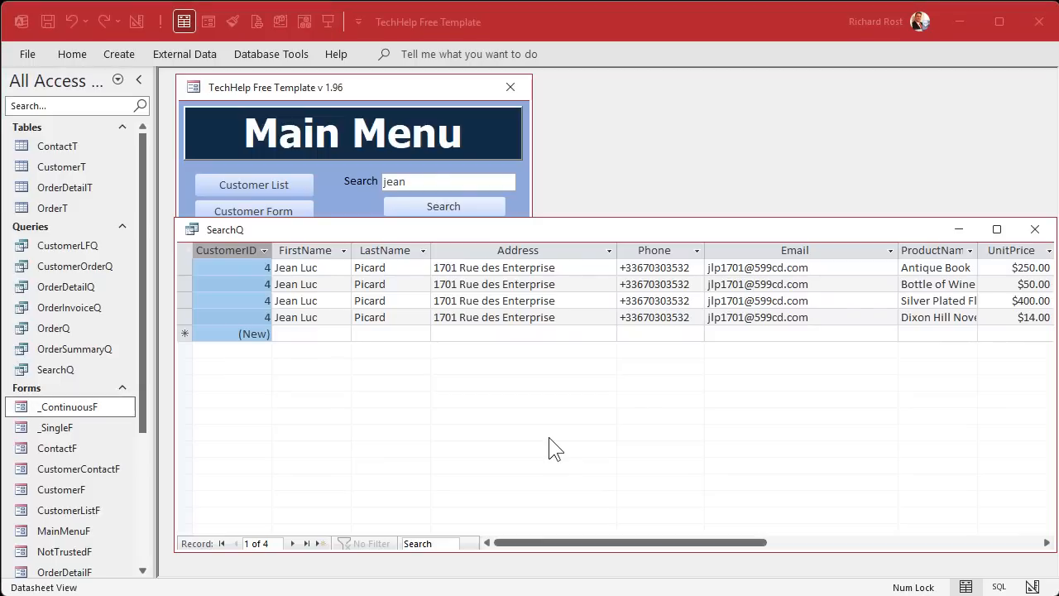
Switch SearchQ to Design view and move its window back up beneath the Main Menu's title bar
{"action": "right_click", "coordinate": [601, 230]}
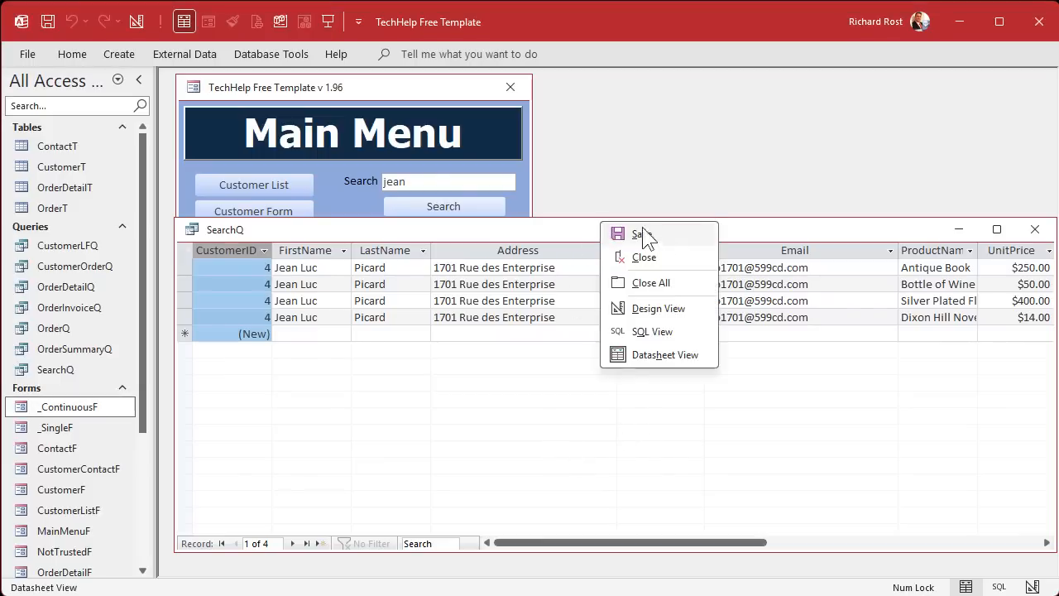
{"action": "left_click", "coordinate": [662, 311]}
{"action": "left_click_drag", "start_coordinate": [615, 217], "coordinate": [619, 104]}
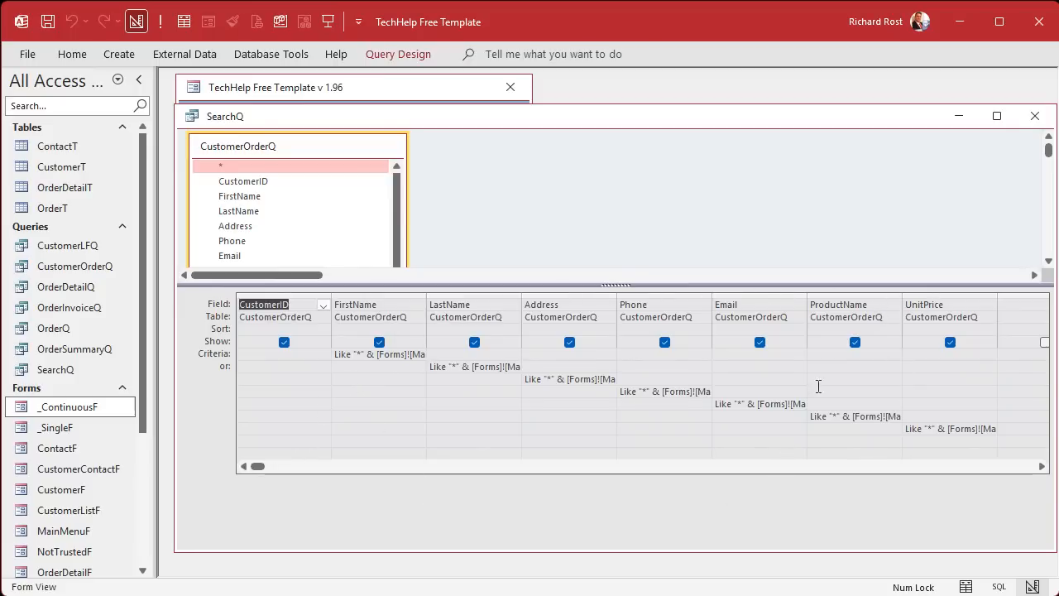
Add a calculated field in SearchQ's first empty column: SearchField:FirstName&LastName&Address&Phone&Email&ProductName&UnitPrice
{"action": "left_click", "coordinate": [1041, 466]}
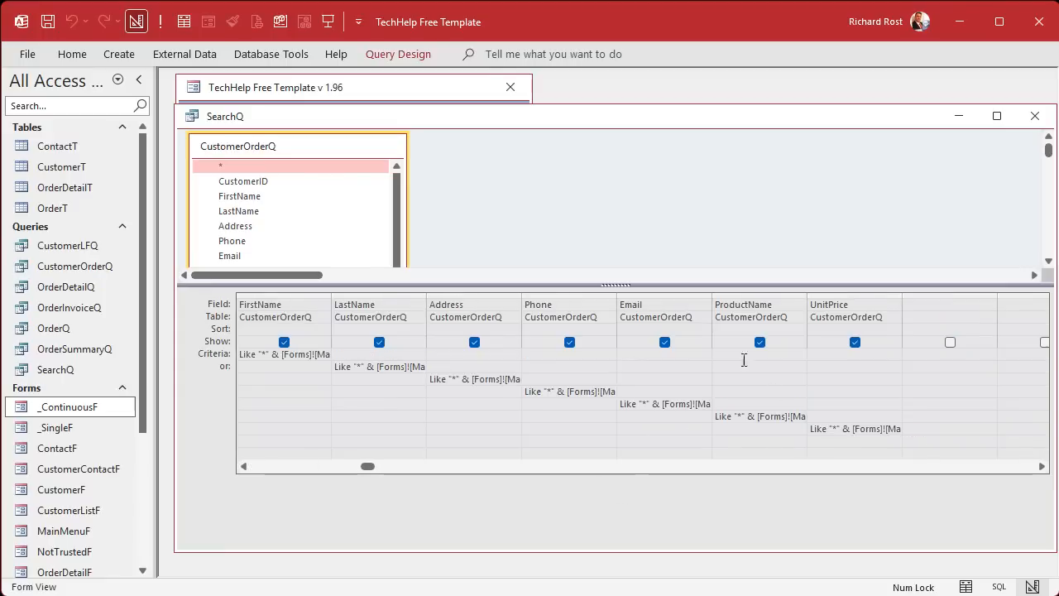
{"action": "left_click", "coordinate": [930, 304]}
{"action": "key", "text": "shift+F2"}
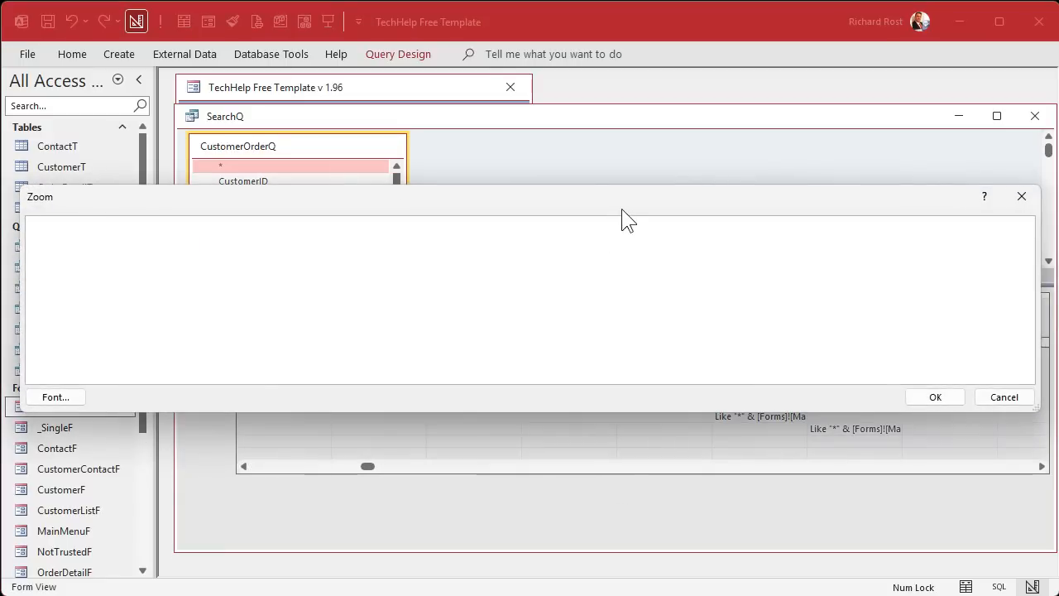
{"action": "left_click_drag", "start_coordinate": [621, 208], "coordinate": [619, 66]}
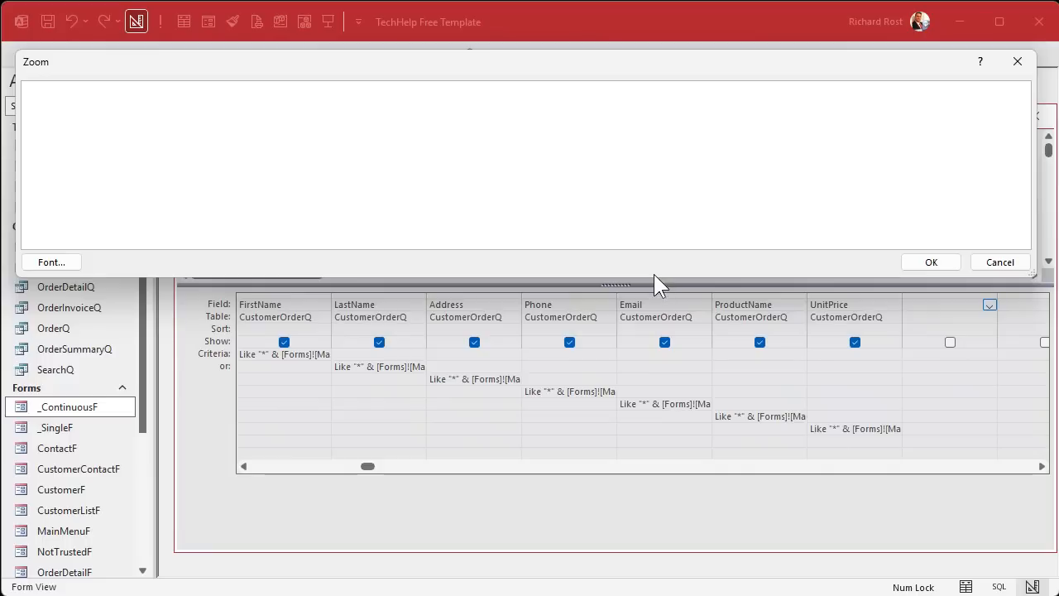
{"action": "left_click_drag", "start_coordinate": [656, 274], "coordinate": [669, 225]}
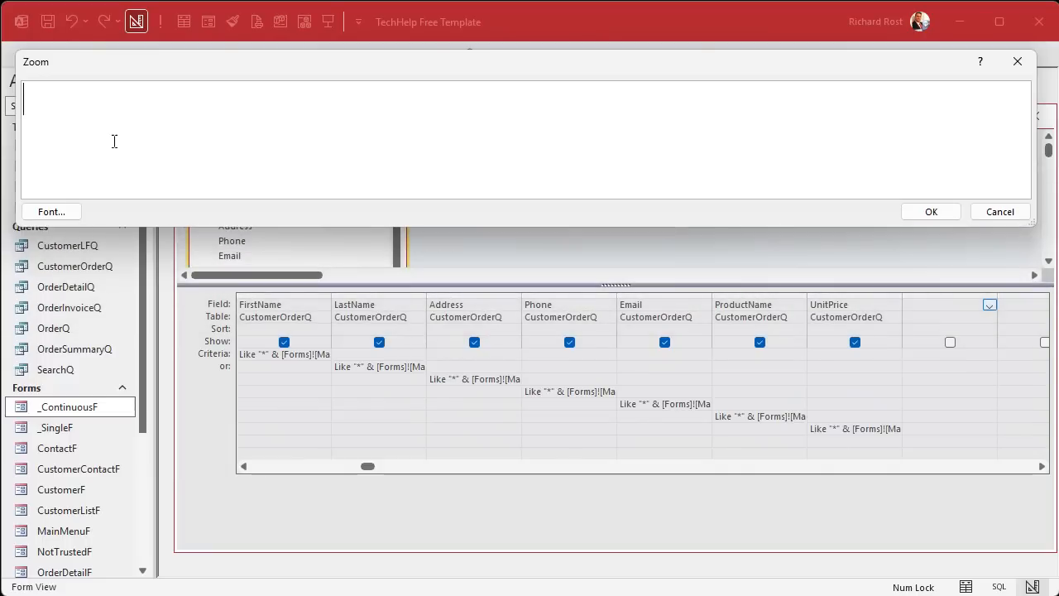
{"action": "type", "text": "SearchField:"}
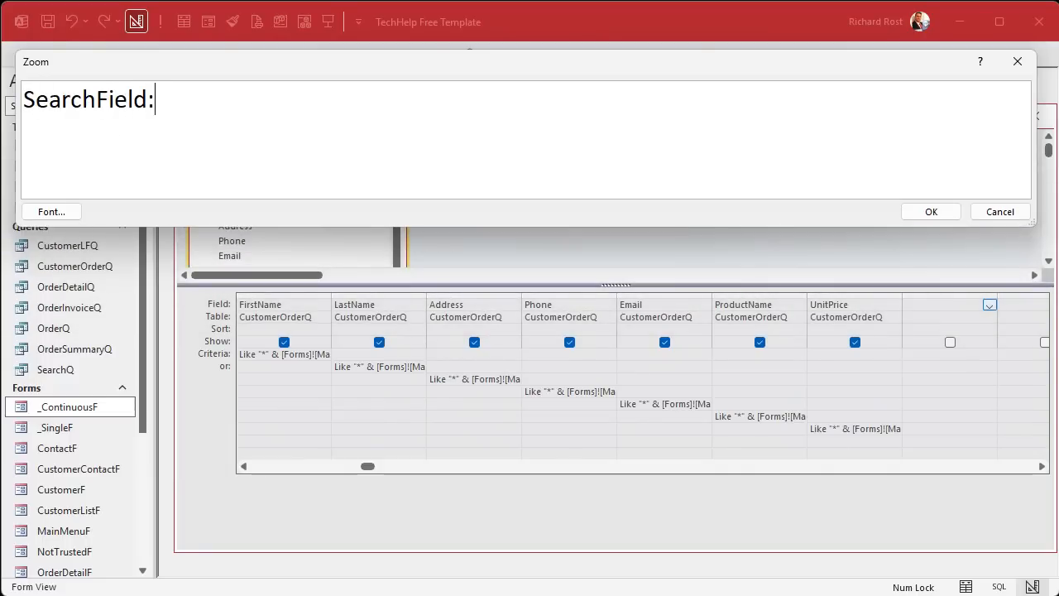
{"action": "type", "text": "FirstName"}
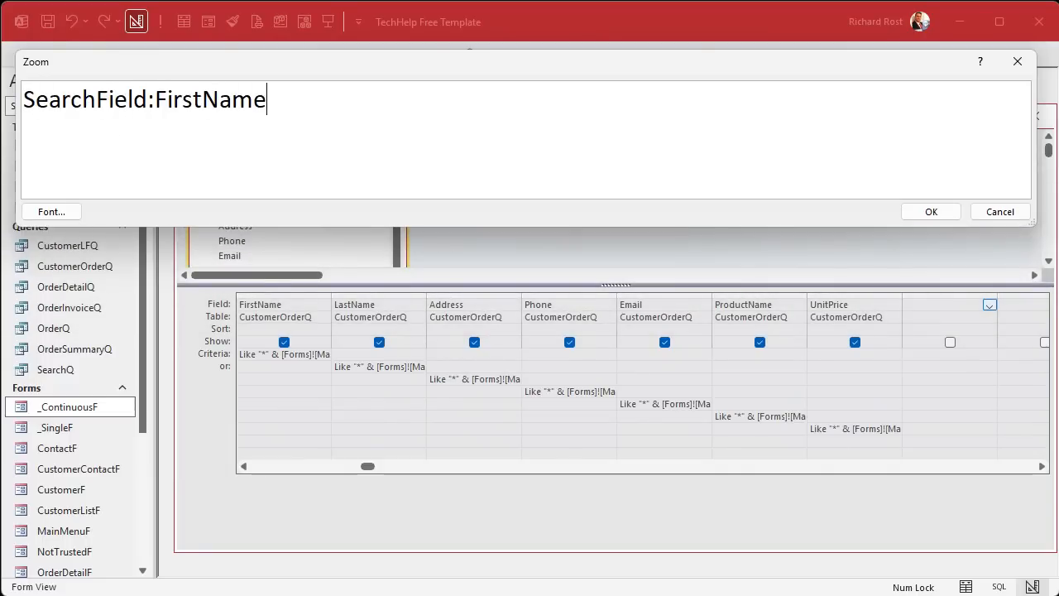
{"action": "type", "text": "&LastName&"}
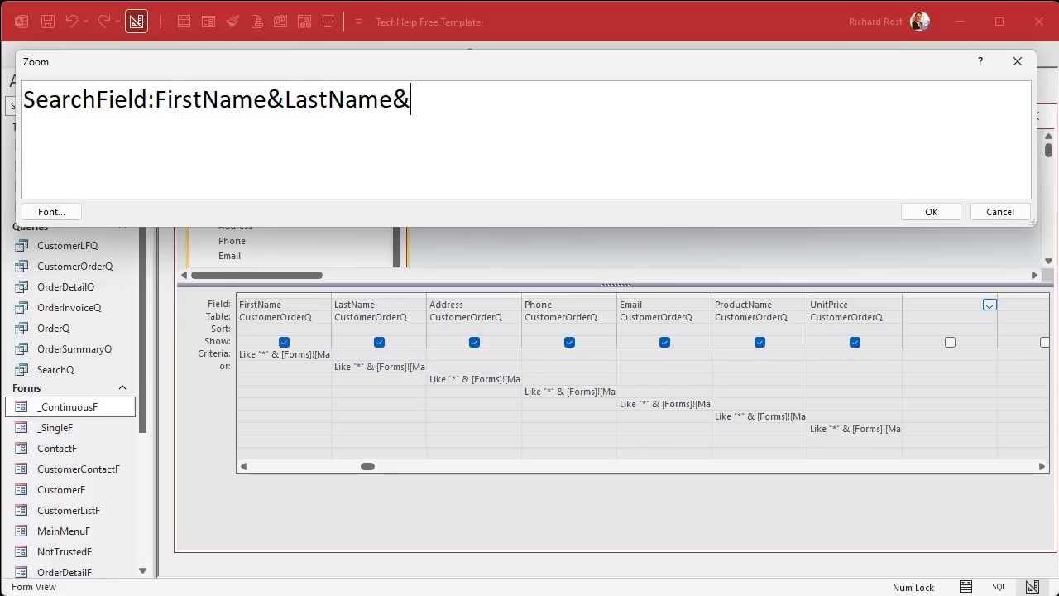
{"action": "type", "text": "Address&"}
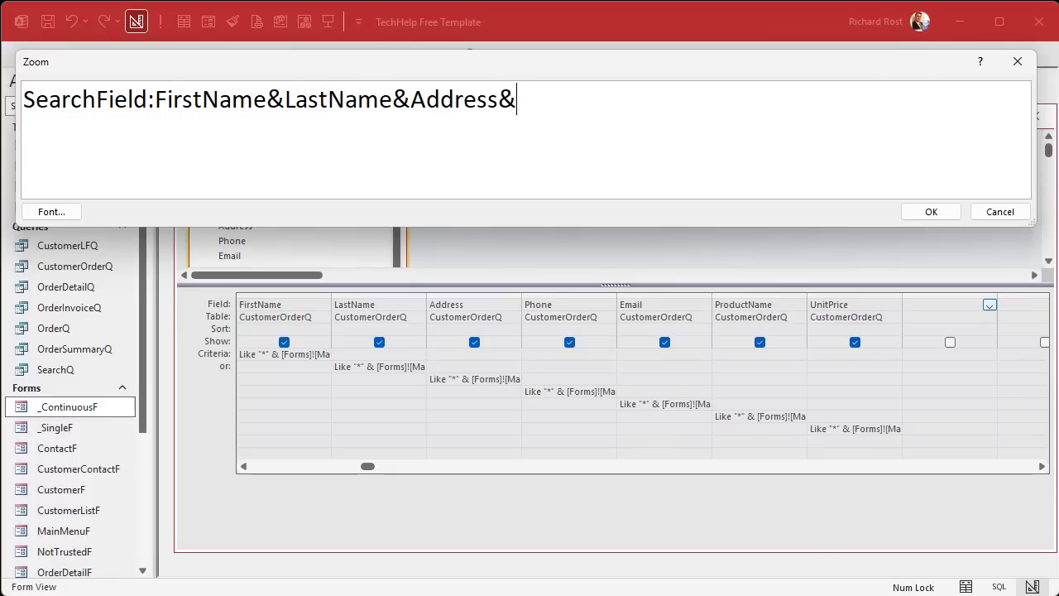
{"action": "type", "text": "Phone&Em"}
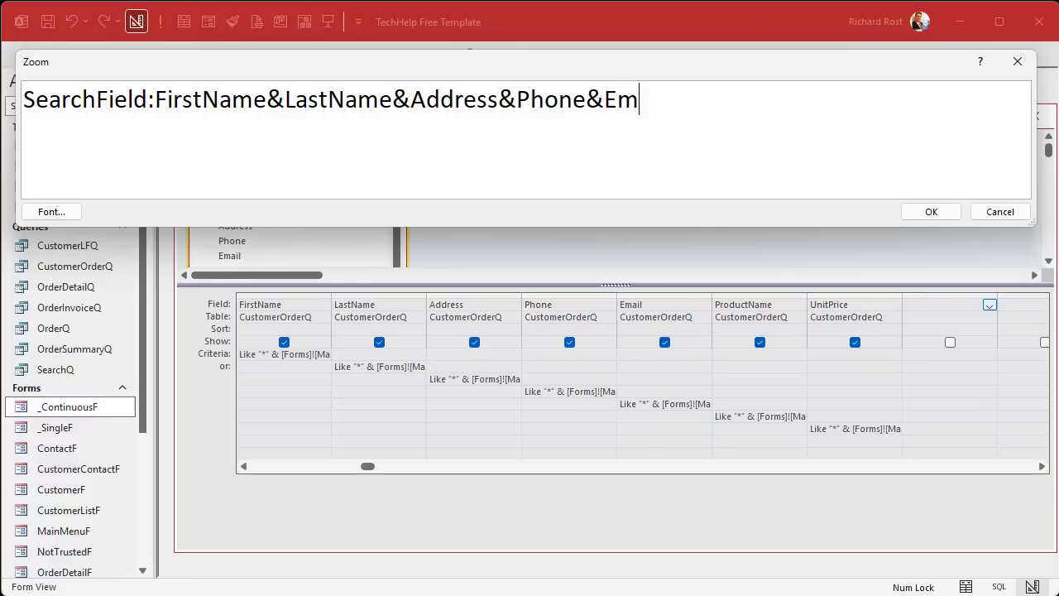
{"action": "type", "text": "ail&Produ"}
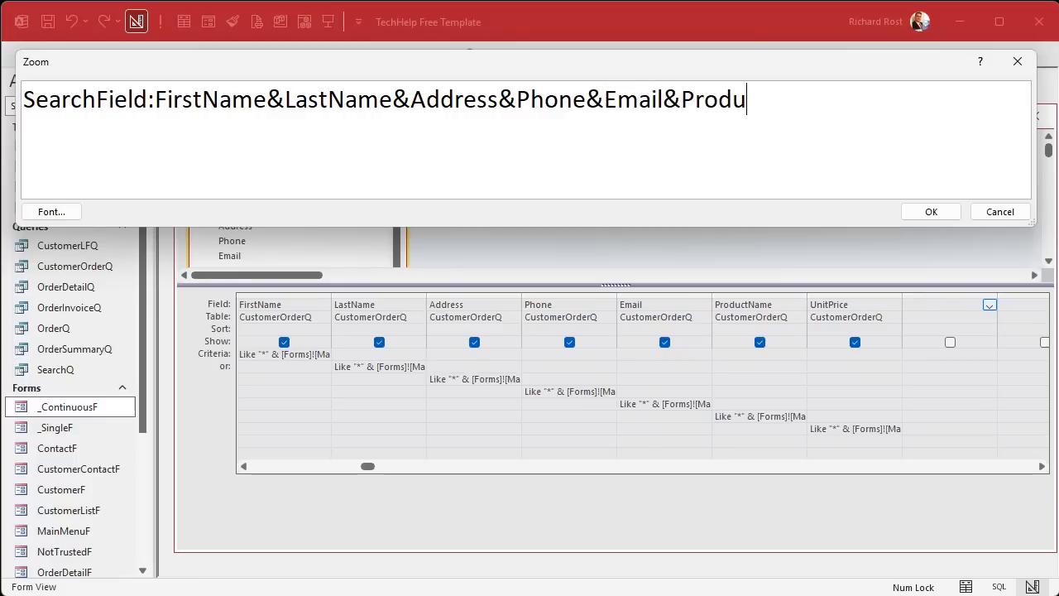
{"action": "type", "text": "ctName"}
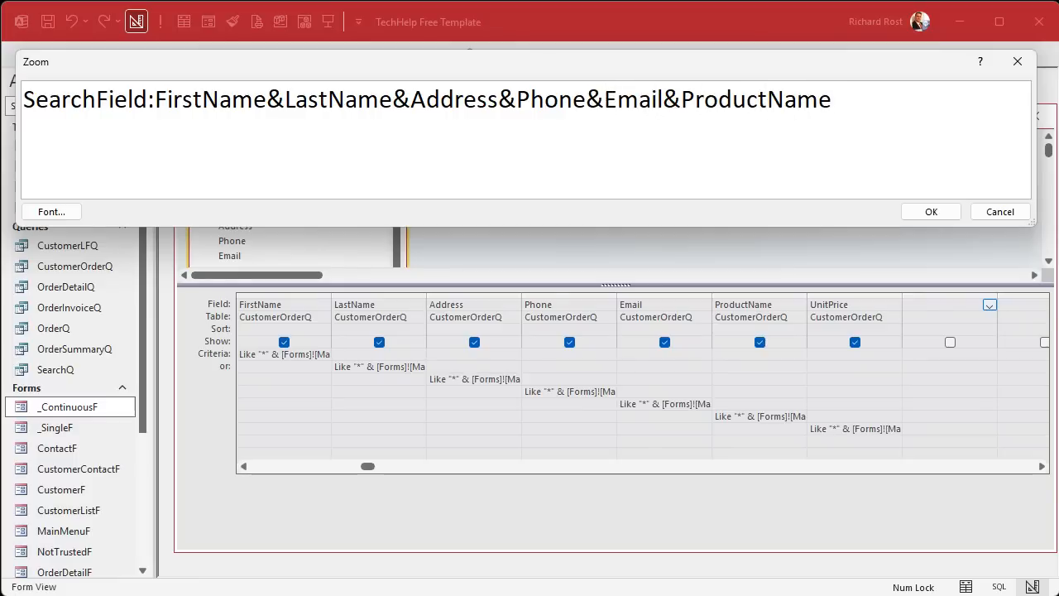
{"action": "type", "text": "&UnitPrice"}
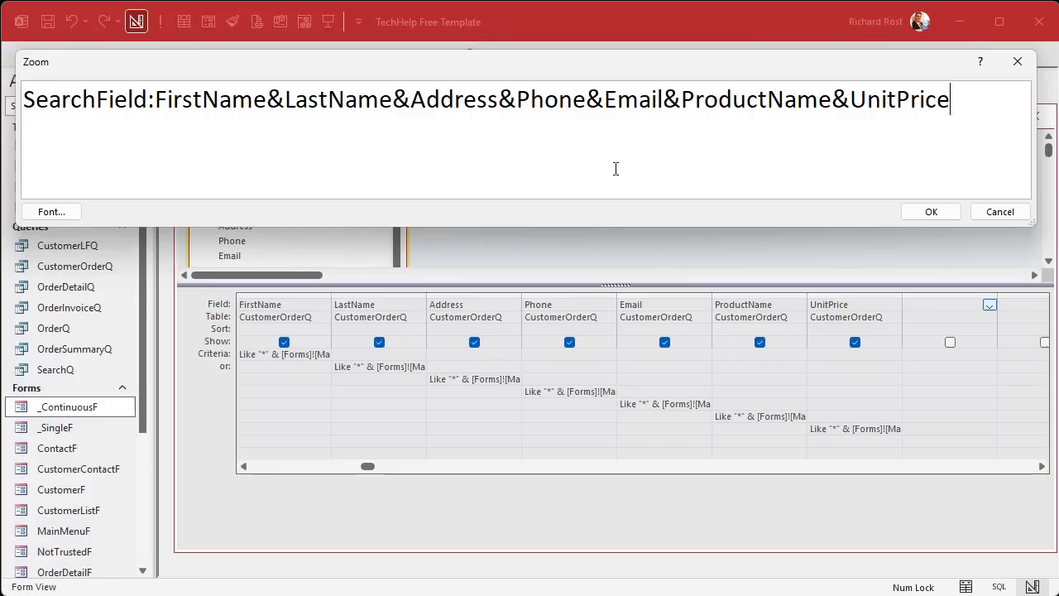
{"action": "left_click", "coordinate": [927, 212]}
{"action": "left_click", "coordinate": [932, 368]}
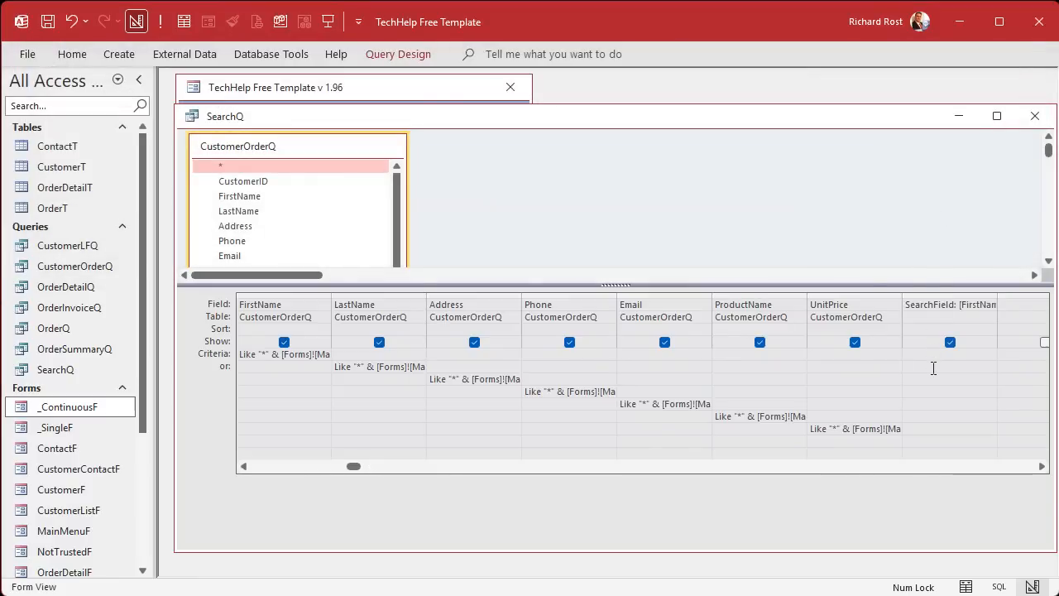
Run SearchQ and widen the SearchField column in the results to read its full combined text
{"action": "left_click", "coordinate": [161, 27]}
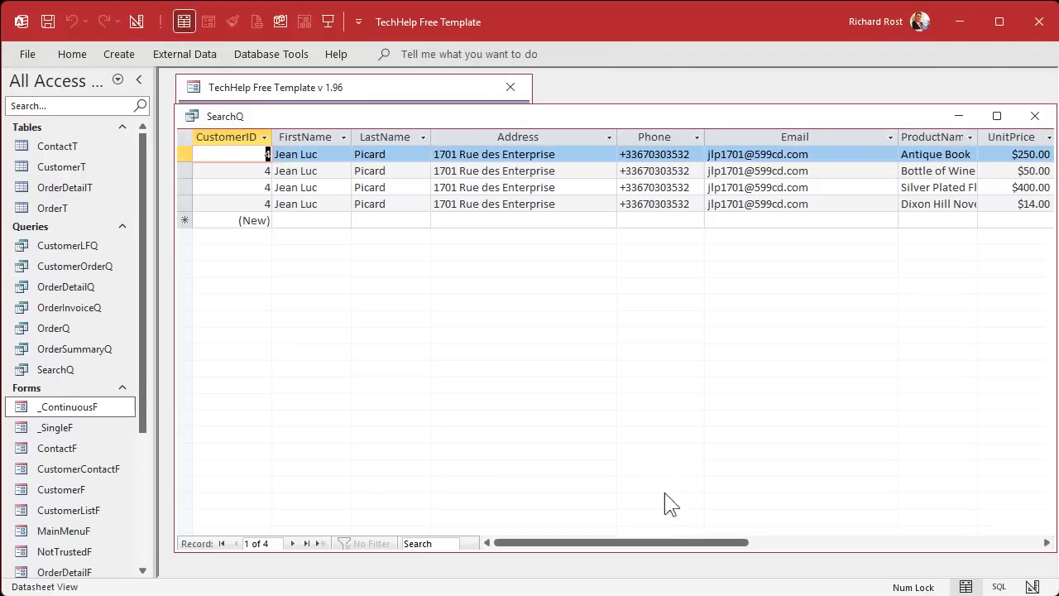
{"action": "left_click_drag", "start_coordinate": [659, 543], "coordinate": [875, 543]}
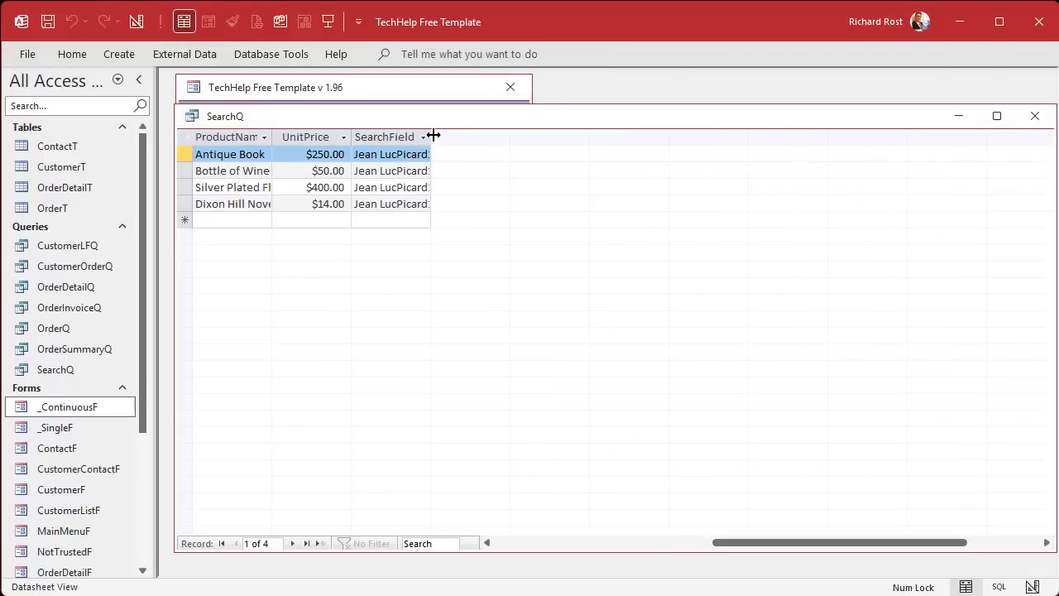
{"action": "left_click_drag", "start_coordinate": [431, 137], "coordinate": [945, 129]}
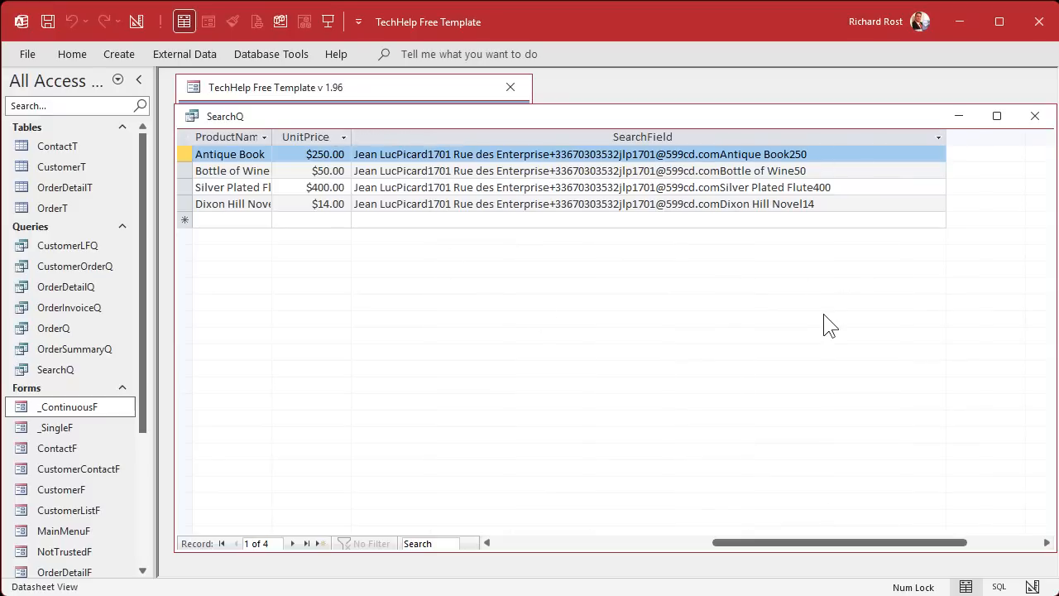
In SearchQ's design, remove the UnitPrice criterion and set SearchField's criterion to Like "*" & [Forms]![MainMenuF]![SearchText] & "*"
{"action": "left_click", "coordinate": [137, 21]}
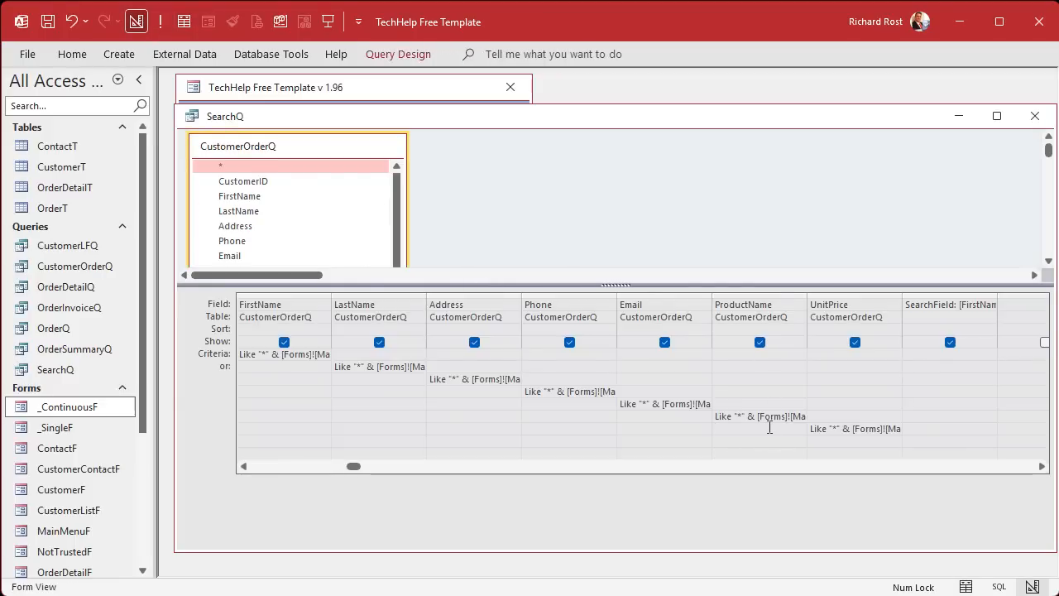
{"action": "key", "text": "Tab"}
{"action": "key", "text": "Delete"}
{"action": "key", "text": "Up"}
{"action": "key", "text": "Up"}
{"action": "key", "text": "Up"}
{"action": "key", "text": "Tab"}
{"action": "type", "text": "Like \"*\" & [Forms]![MainMenuF]![SearchText] & \"*\""}
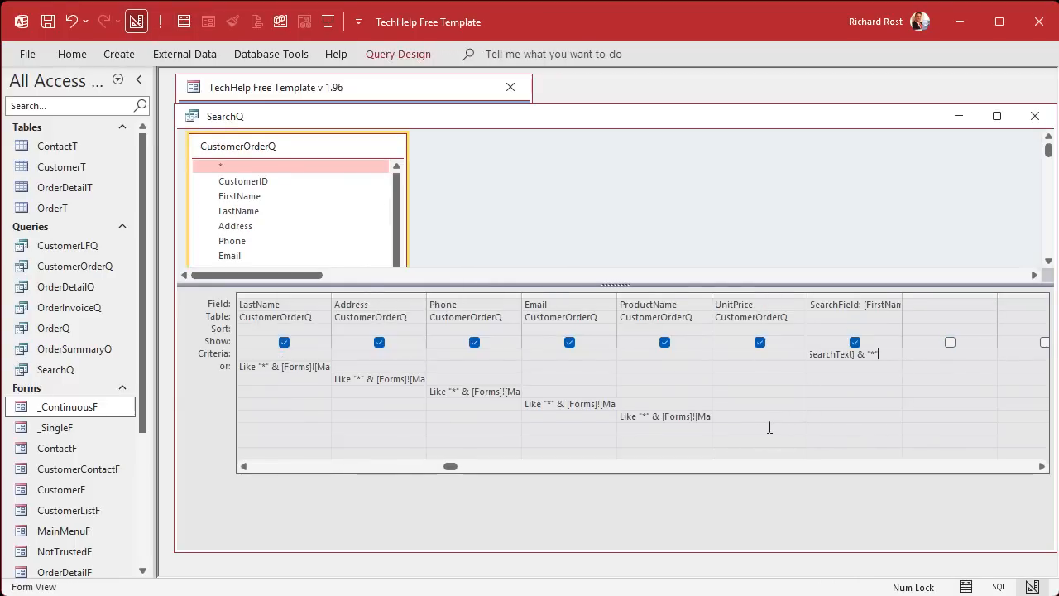
Delete the Like criteria from the ProductName, Email, Phone, Address, LastName and FirstName columns of SearchQ
{"action": "key", "text": "Down"}
{"action": "key", "text": "Down"}
{"action": "key", "text": "Down"}
{"action": "key", "text": "Down"}
{"action": "key", "text": "Left"}
{"action": "key", "text": "Left"}
{"action": "key", "text": "Delete"}
{"action": "key", "text": "Up"}
{"action": "key", "text": "Left"}
{"action": "key", "text": "Delete"}
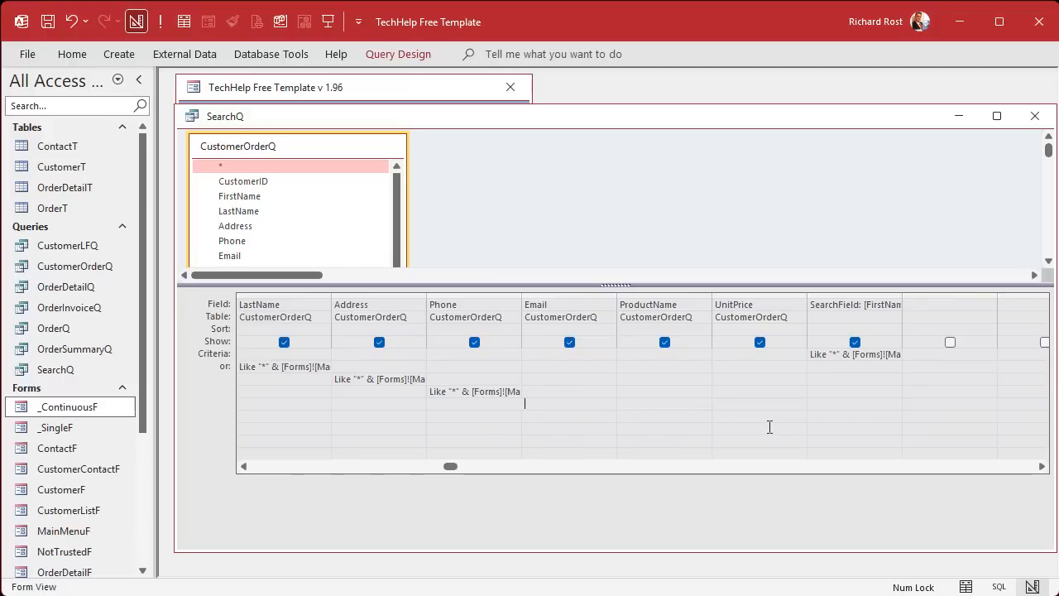
{"action": "key", "text": "Up"}
{"action": "key", "text": "Left"}
{"action": "key", "text": "Delete"}
{"action": "key", "text": "Up"}
{"action": "key", "text": "Left"}
{"action": "key", "text": "Delete"}
{"action": "key", "text": "Up"}
{"action": "key", "text": "Left"}
{"action": "key", "text": "Delete"}
{"action": "key", "text": "Left"}
{"action": "key", "text": "Left"}
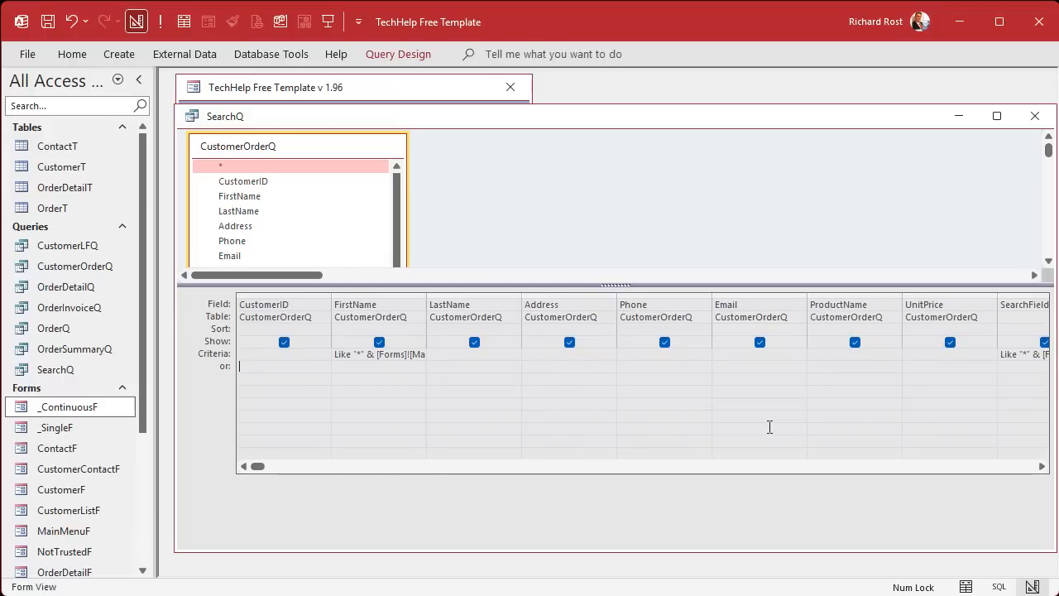
{"action": "key", "text": "Up"}
{"action": "key", "text": "Left"}
{"action": "key", "text": "Delete"}
Narrow the CustomerID through UnitPrice columns in the design grid and fit the SearchField column's width to its criterion
{"action": "left_click_drag", "start_coordinate": [306, 295], "coordinate": [918, 304]}
{"action": "left_click_drag", "start_coordinate": [329, 293], "coordinate": [295, 295]}
{"action": "left_click", "coordinate": [739, 377]}
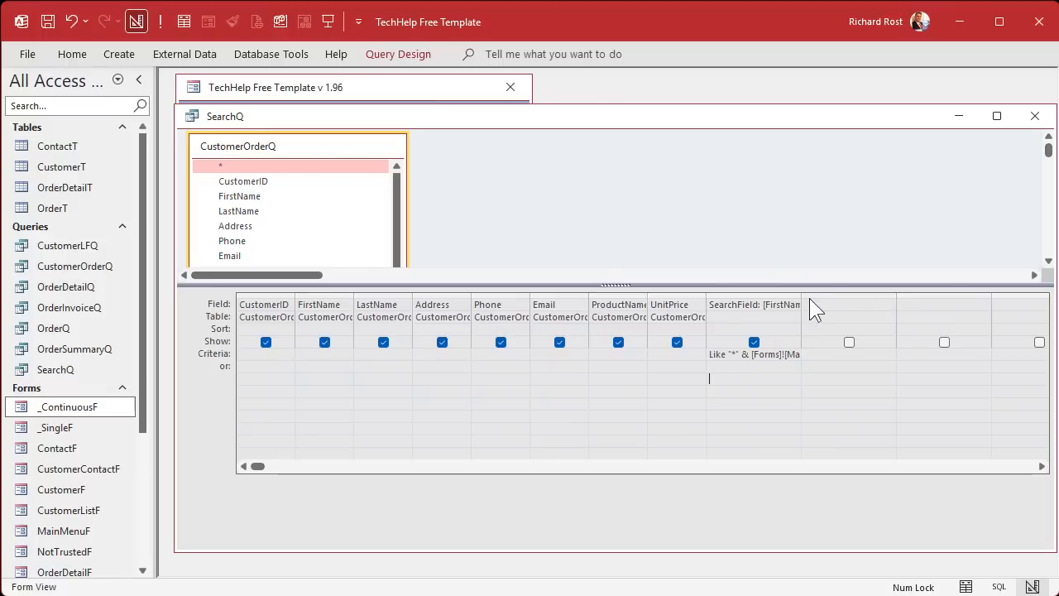
{"action": "double_click", "coordinate": [802, 297]}
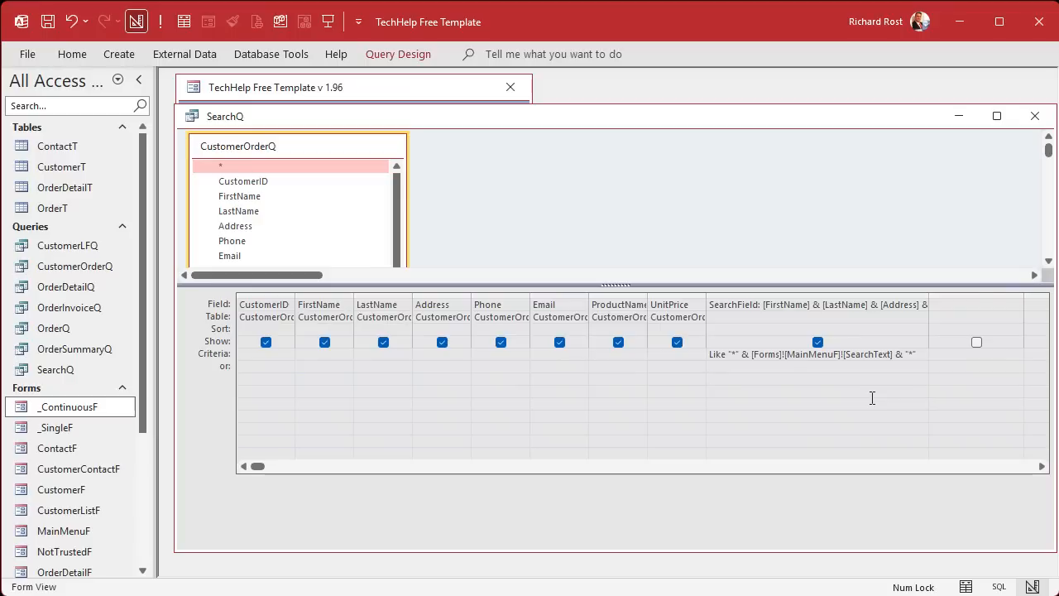
Hide SearchField from the query results, and save and close SearchQ
{"action": "left_click", "coordinate": [817, 341]}
{"action": "left_click", "coordinate": [1034, 116]}
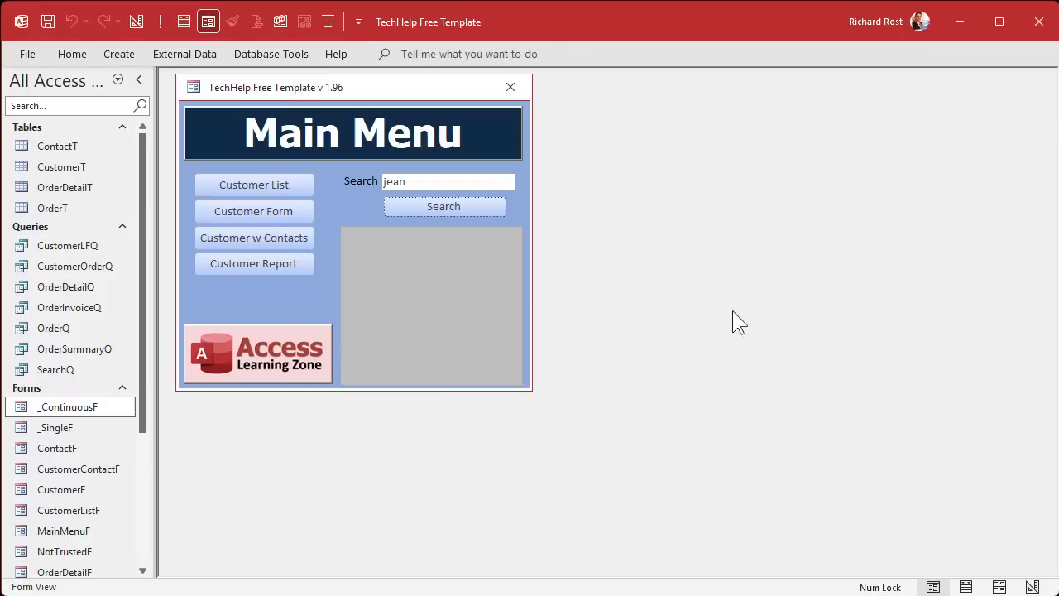
Test the Main Menu's search with the text already in its box, and reopen SearchQ's design
{"action": "left_click", "coordinate": [454, 207]}
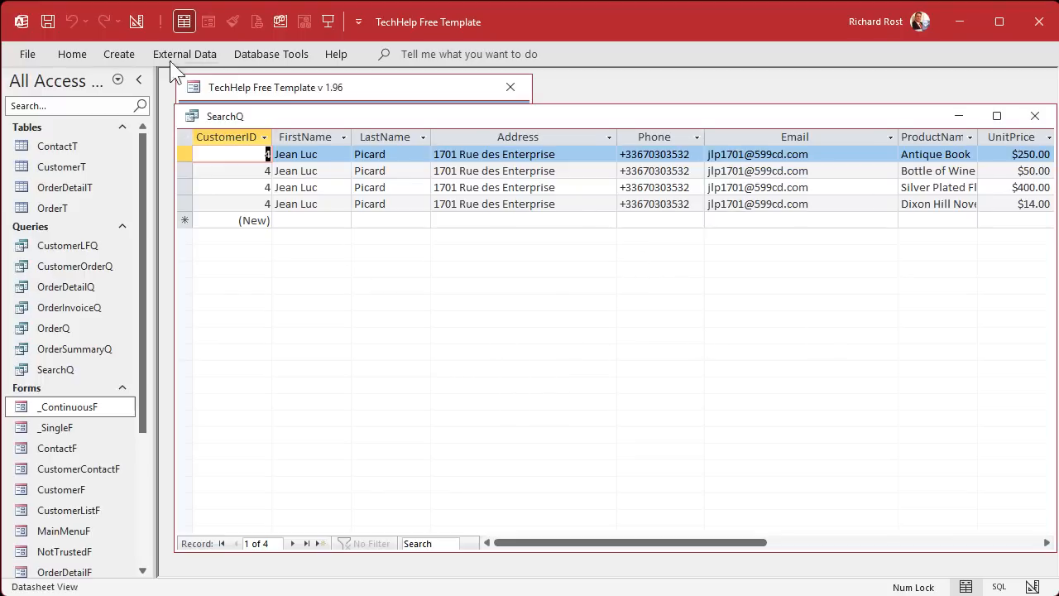
{"action": "left_click", "coordinate": [136, 23]}
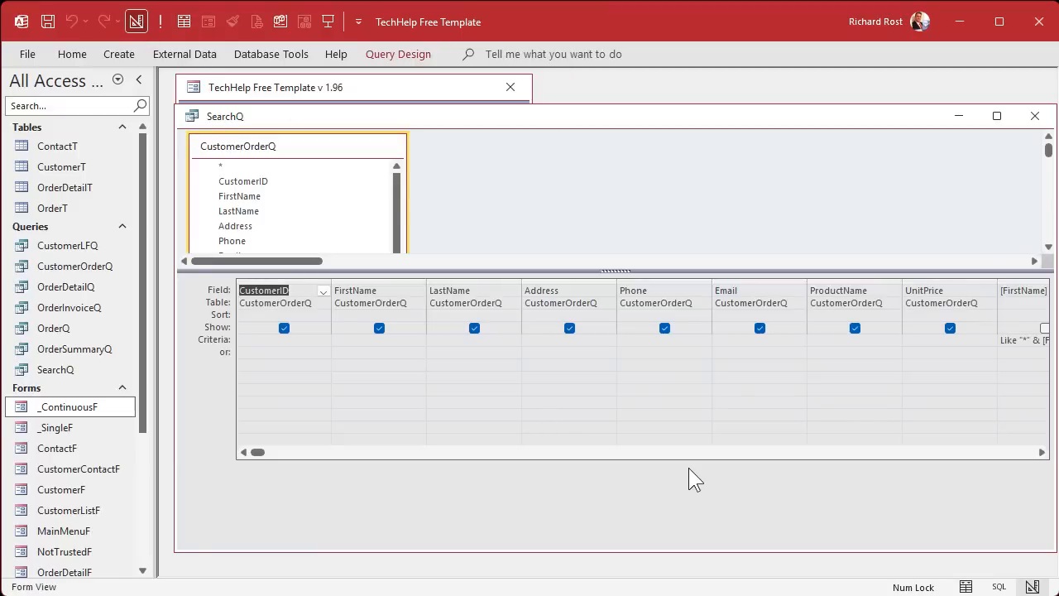